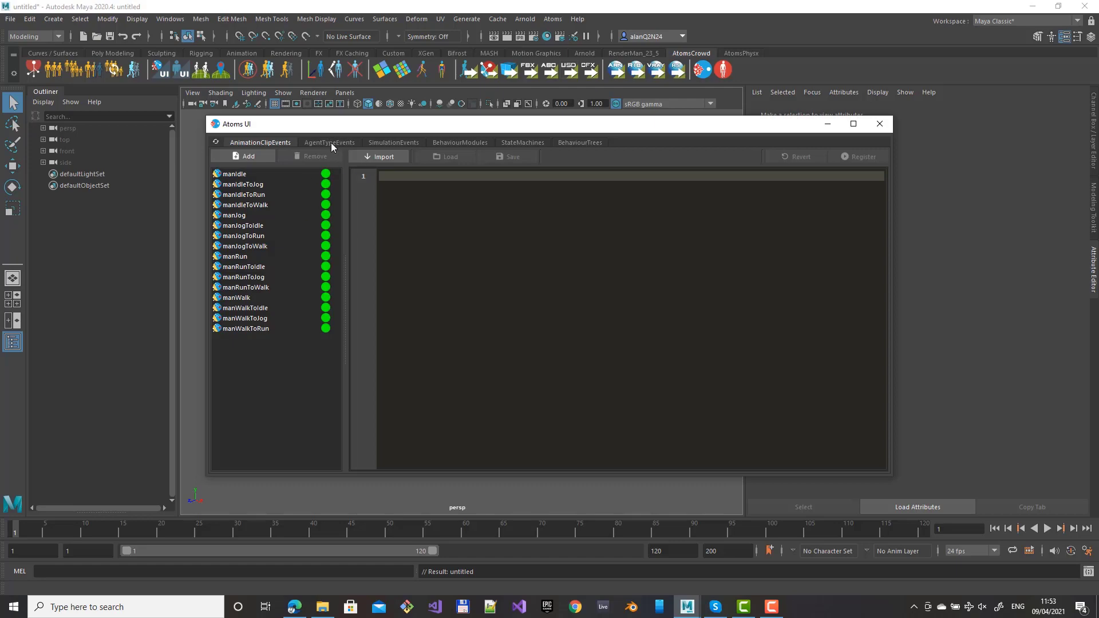
# Add paladin_prop_j_nordstrom.fbx from the Pro Sword and Shield Pack folder as a new agent type event.
pyautogui.click(331, 143)
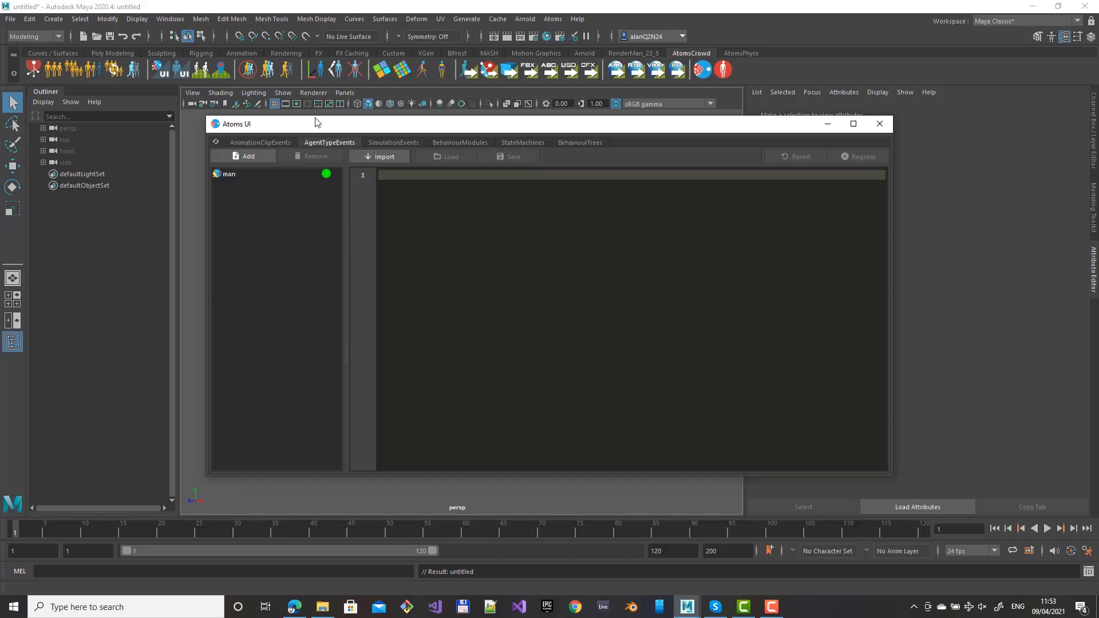
pyautogui.click(325, 607)
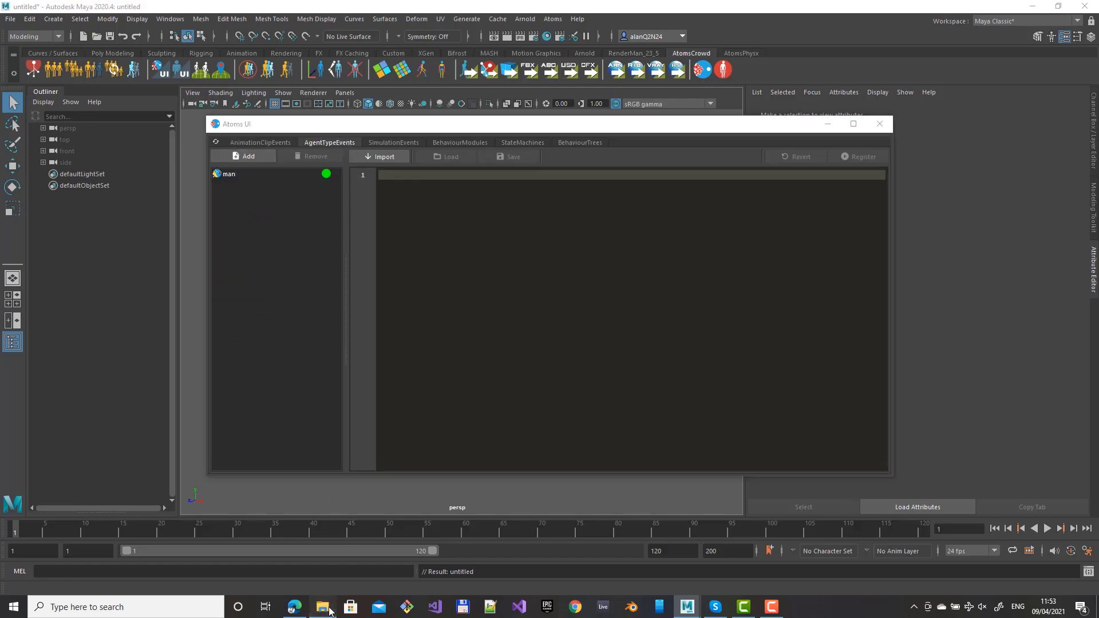
pyautogui.doubleClick(713, 27)
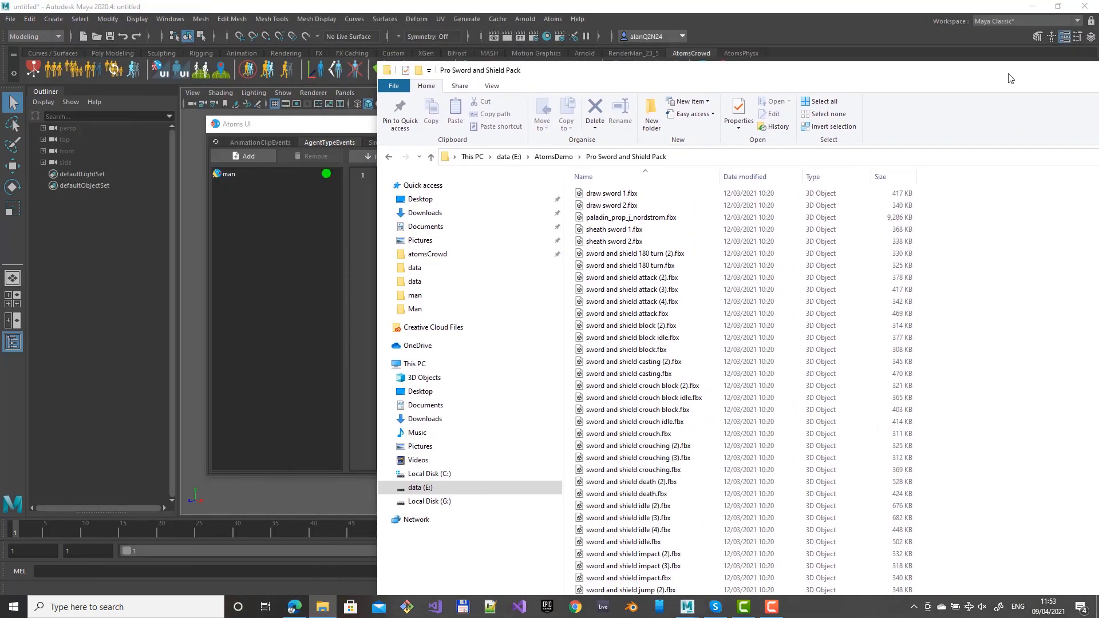
pyautogui.click(632, 220)
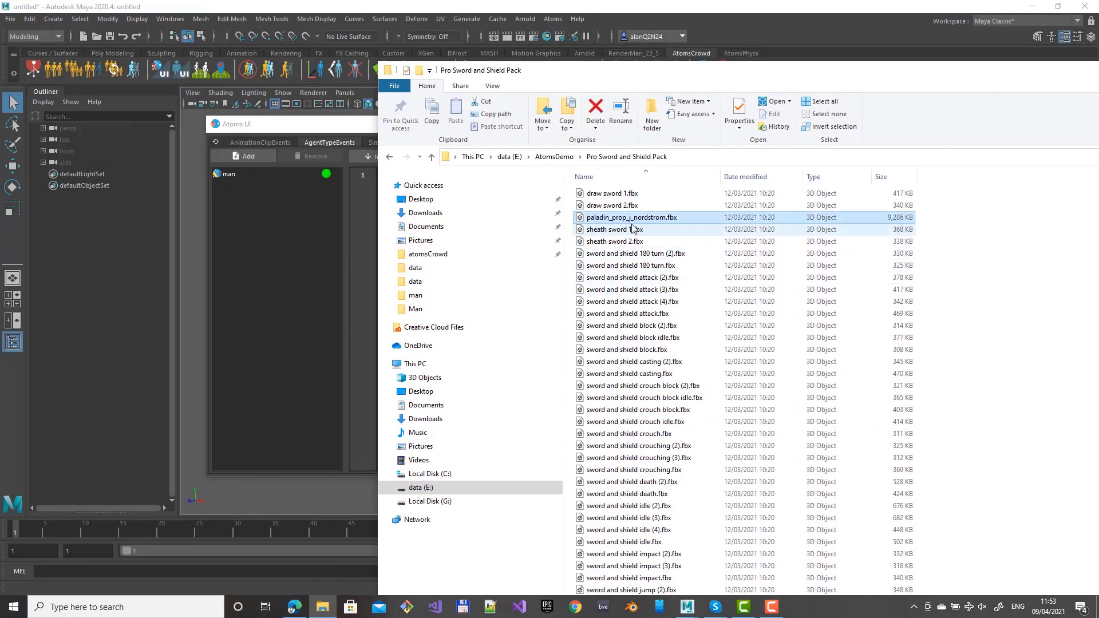
pyautogui.moveTo(623, 225); pyautogui.dragTo(276, 233)
pyautogui.click(280, 266)
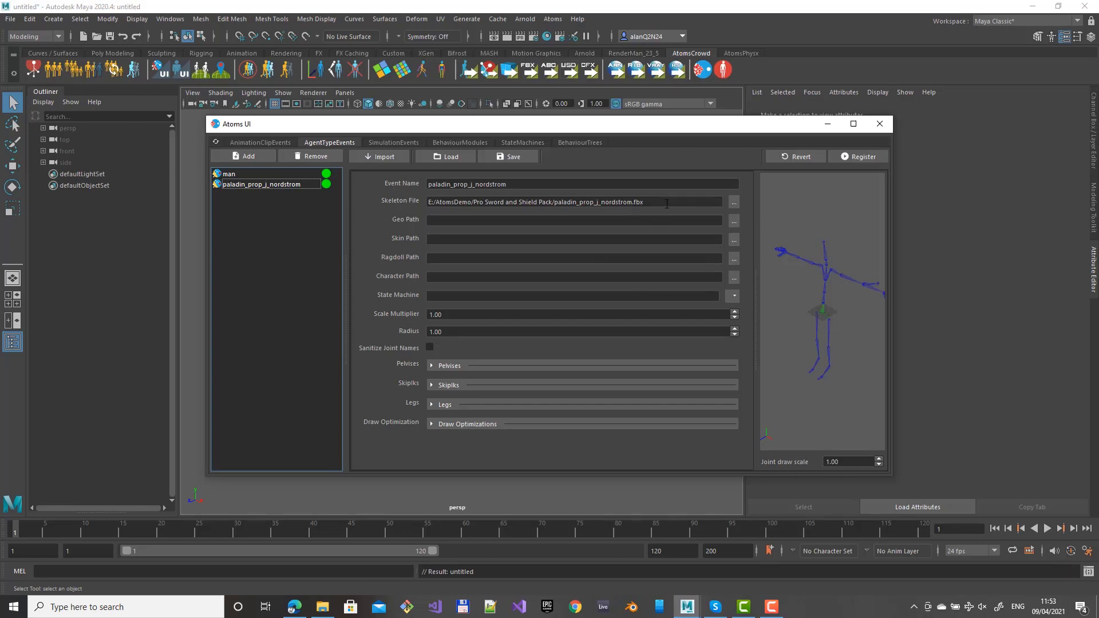
# Set the agent type's skin path to the same FBX file as its skeleton file.
pyautogui.moveTo(667, 203); pyautogui.dragTo(359, 182)
pyautogui.hotkey('ctrl', 'c')
pyautogui.click(452, 241)
pyautogui.hotkey('ctrl', 'v')
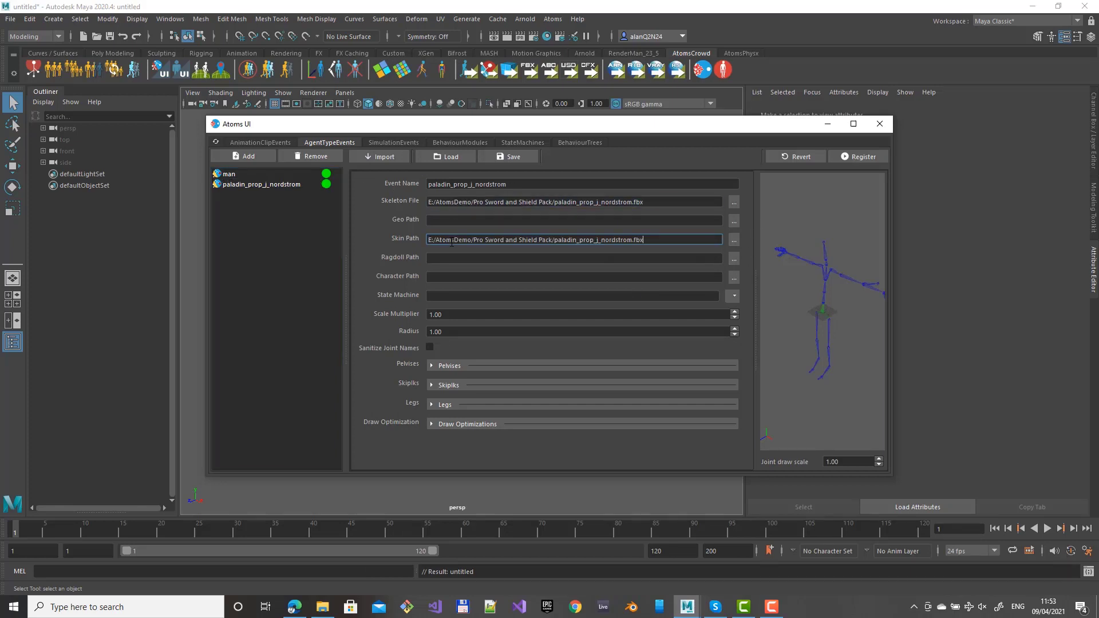
pyautogui.press('Return')
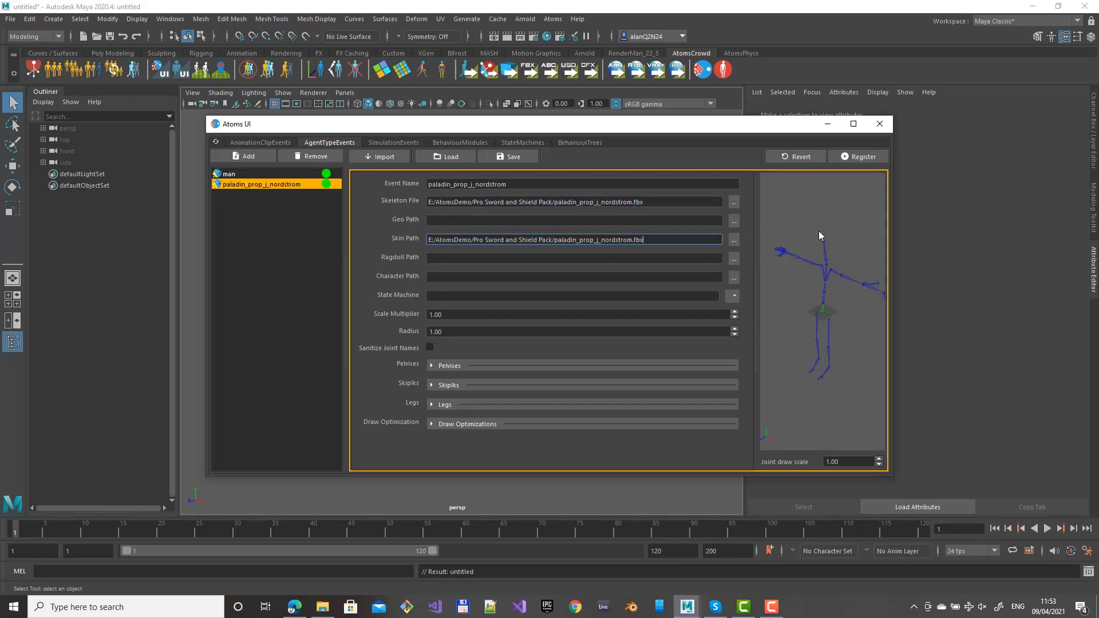
# Display the skin mesh in the agent preview, inspect it, and hide it again.
pyautogui.rightClick(791, 226)
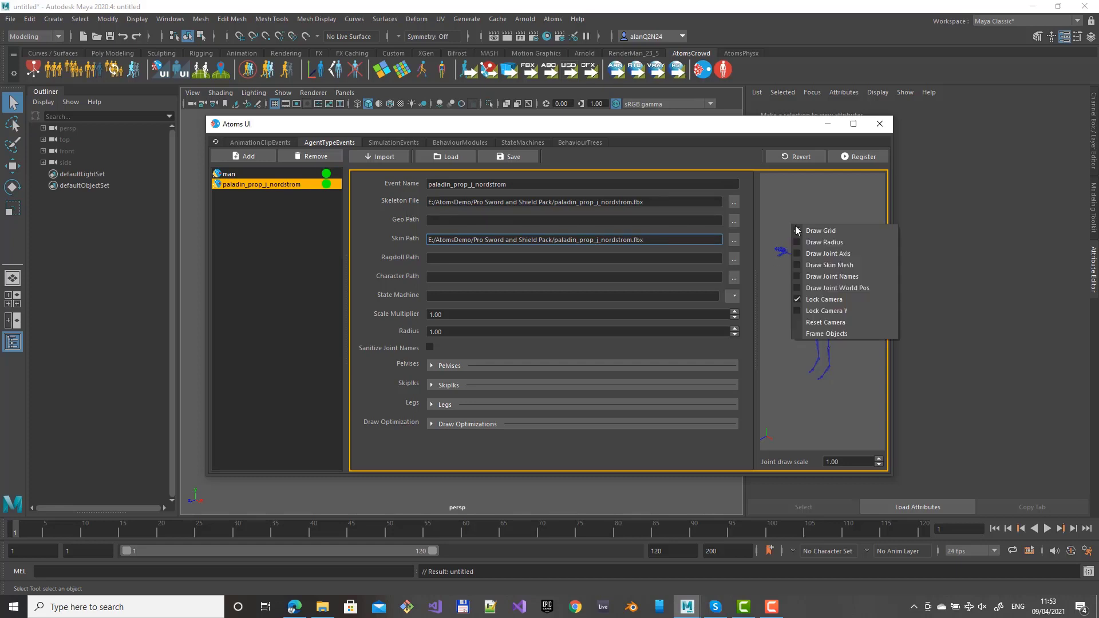
pyautogui.click(810, 271)
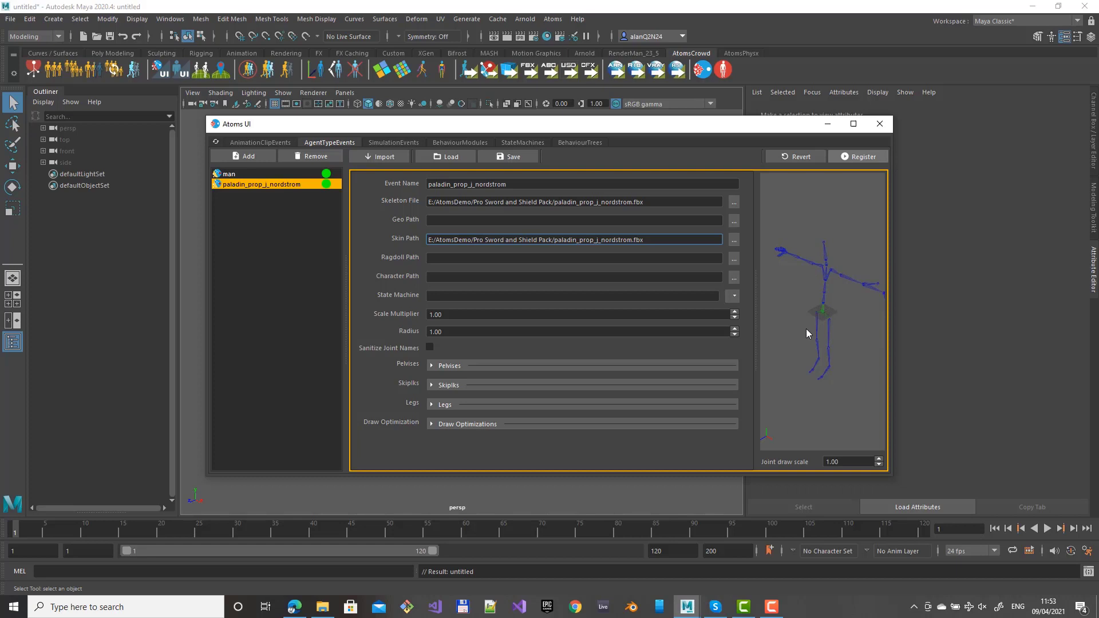
pyautogui.scroll(5, 809, 282)
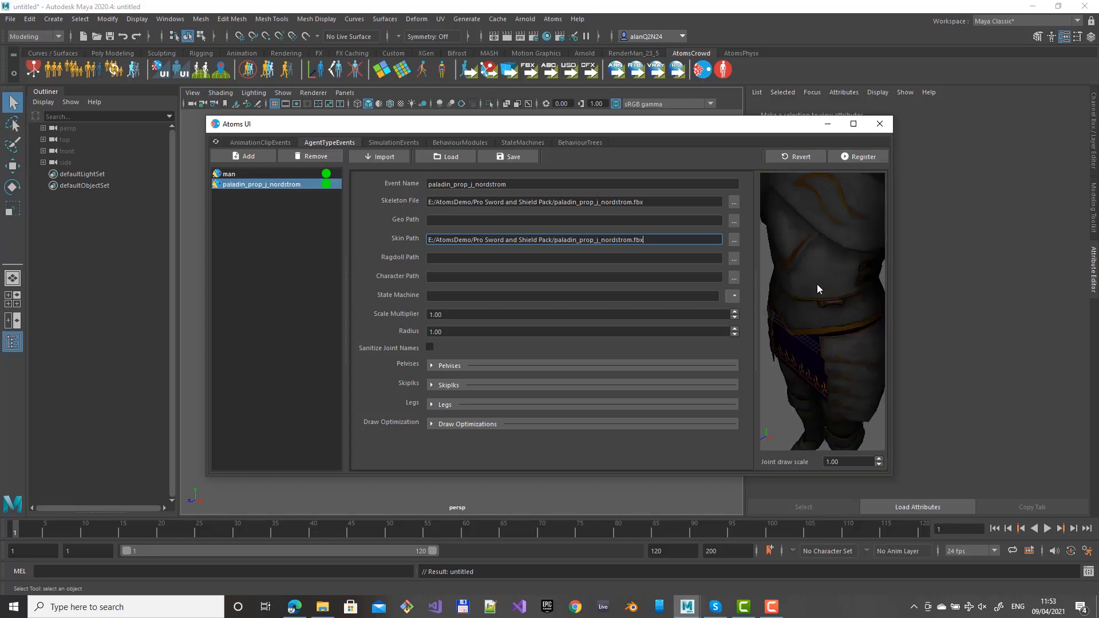
pyautogui.scroll(-3, 816, 284)
pyautogui.moveTo(816, 284); pyautogui.dragTo(822, 275)
pyautogui.rightClick(809, 218)
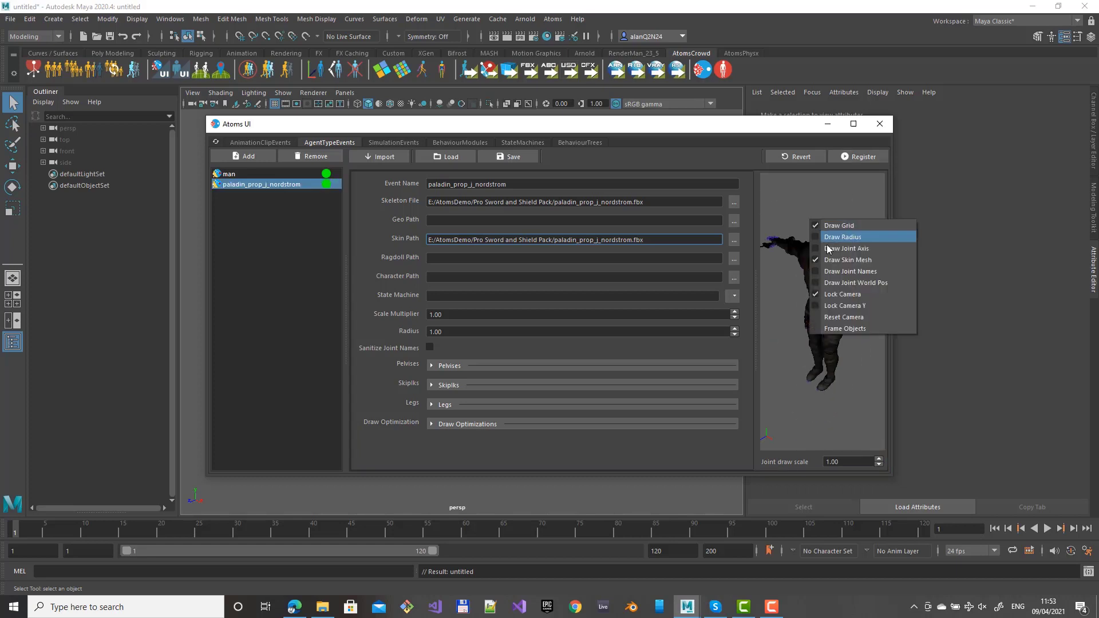
pyautogui.click(840, 254)
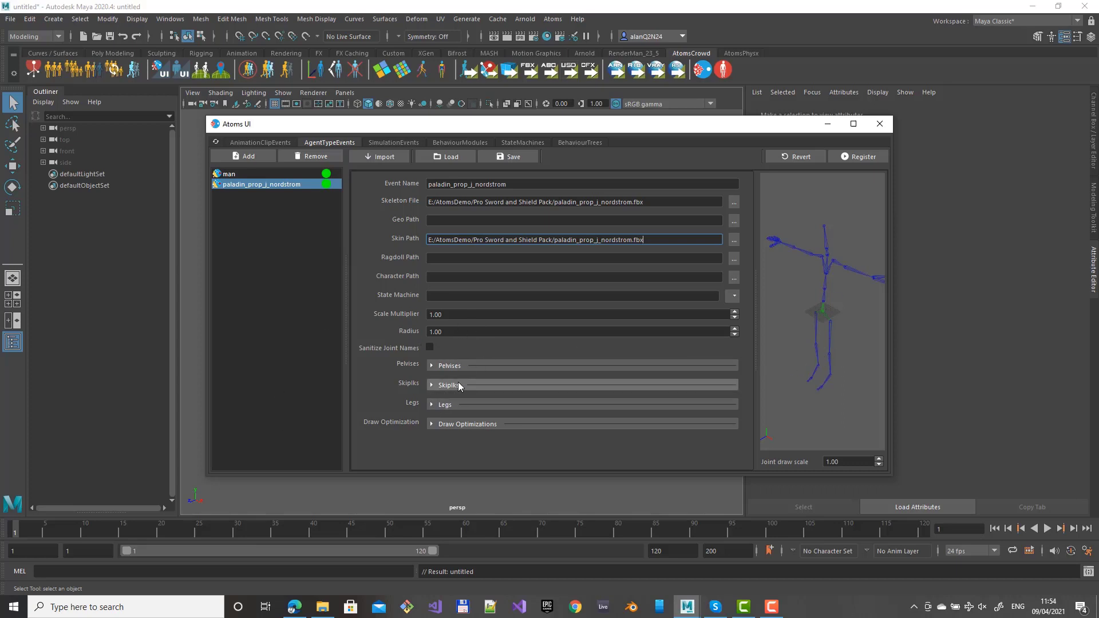
# Show the joint names in the agent preview and look closely at the hip area.
pyautogui.rightClick(790, 237)
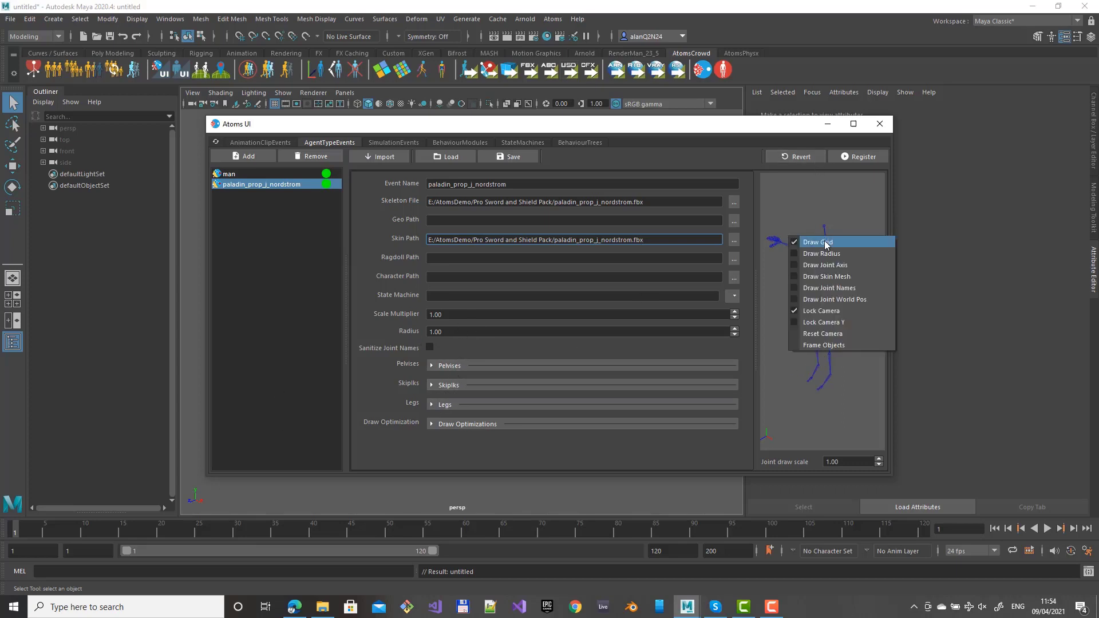
pyautogui.click(819, 286)
pyautogui.scroll(5, 828, 314)
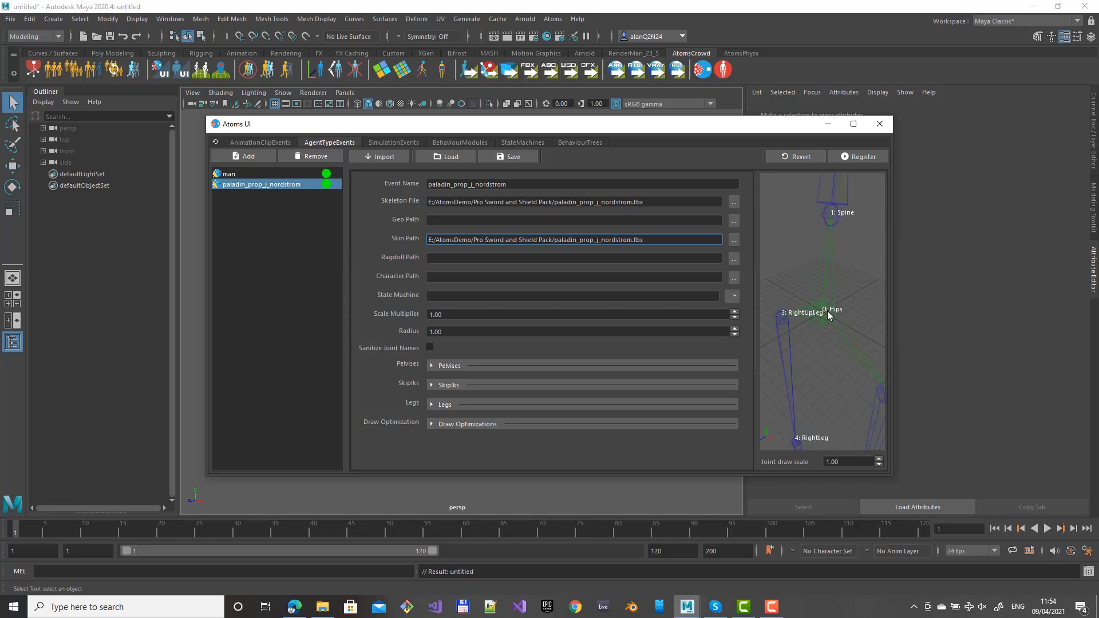
# Add the Hips joint as the agent type's pelvis.
pyautogui.click(443, 367)
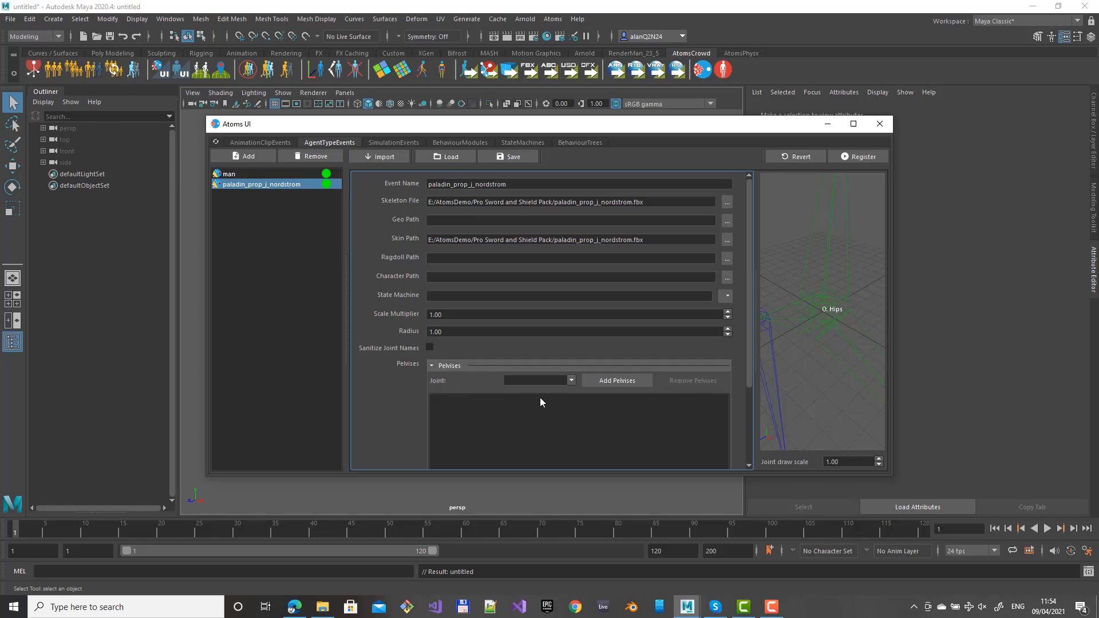
pyautogui.click(548, 378)
pyautogui.write('H')
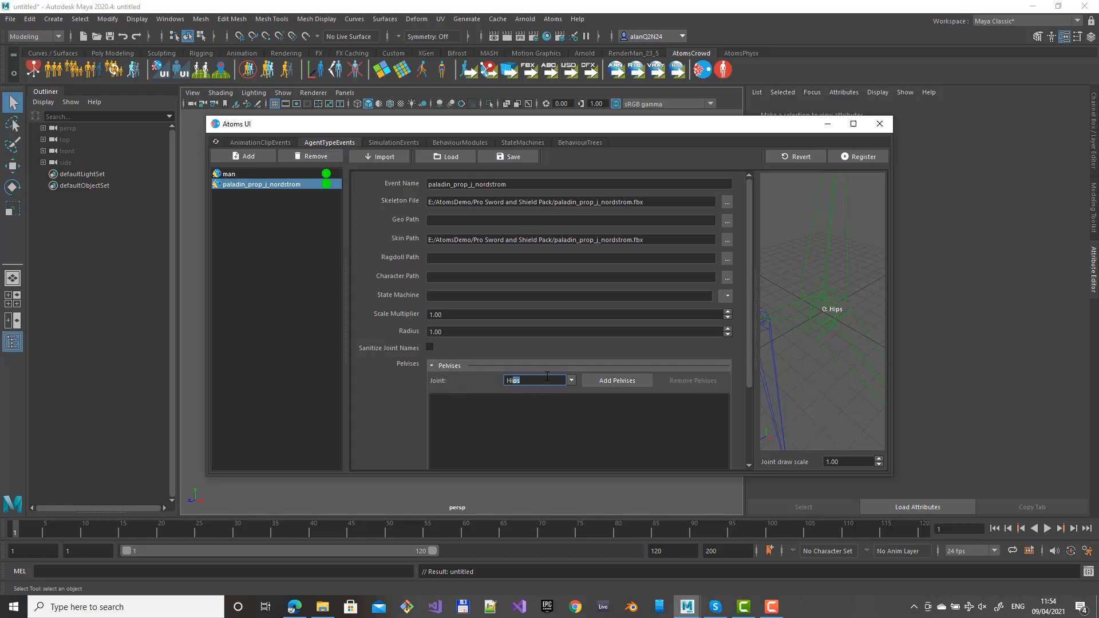
pyautogui.write('i')
pyautogui.click(610, 382)
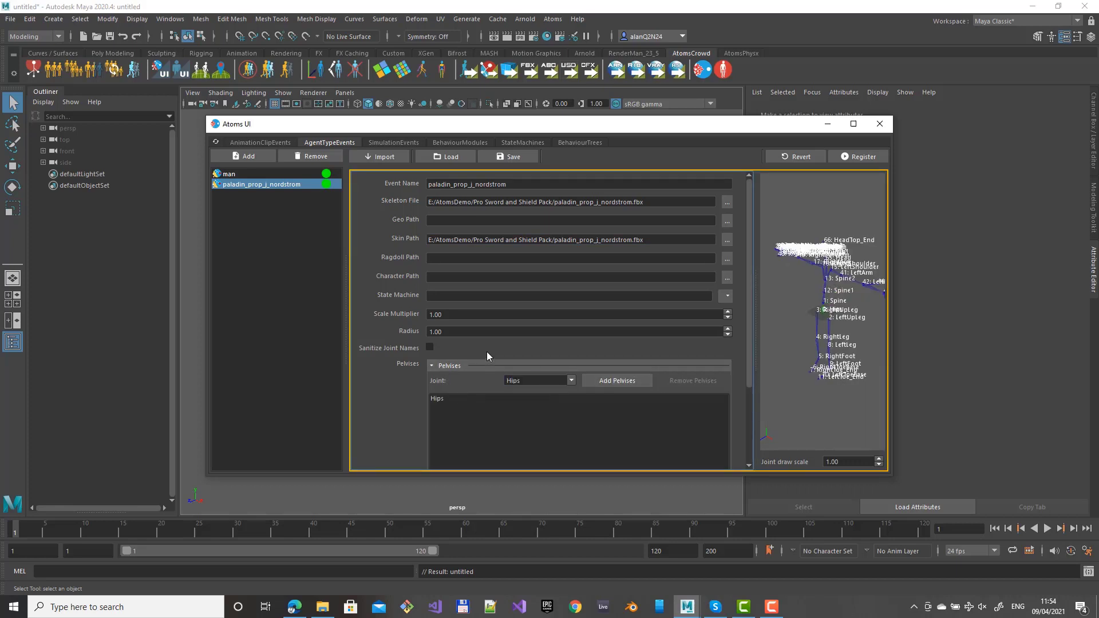
pyautogui.scroll(5, 883, 320)
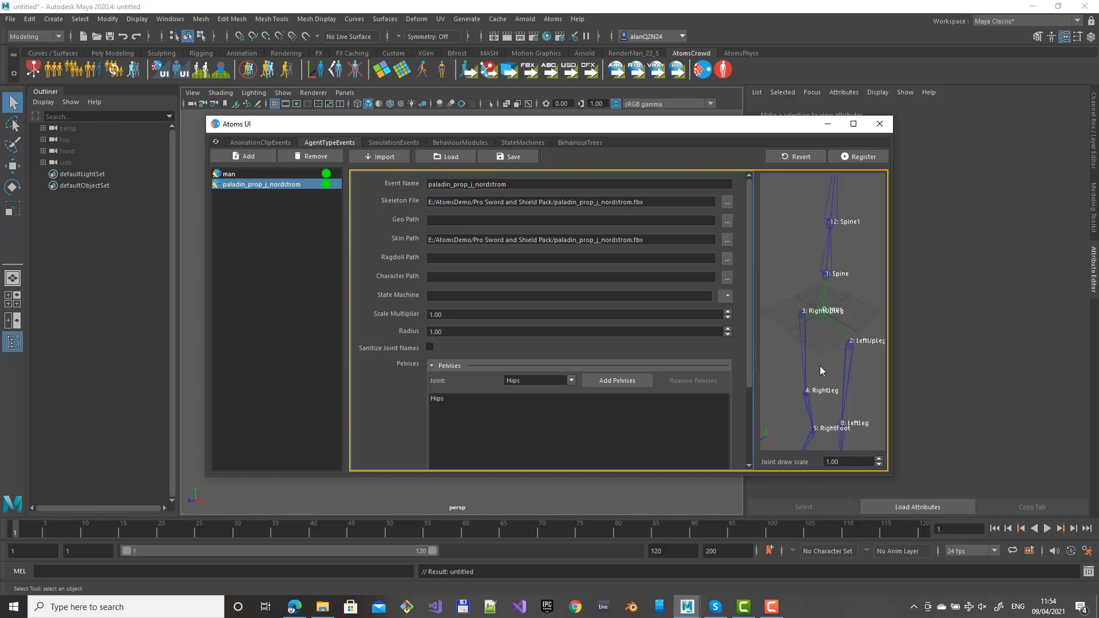
pyautogui.scroll(3, 824, 228)
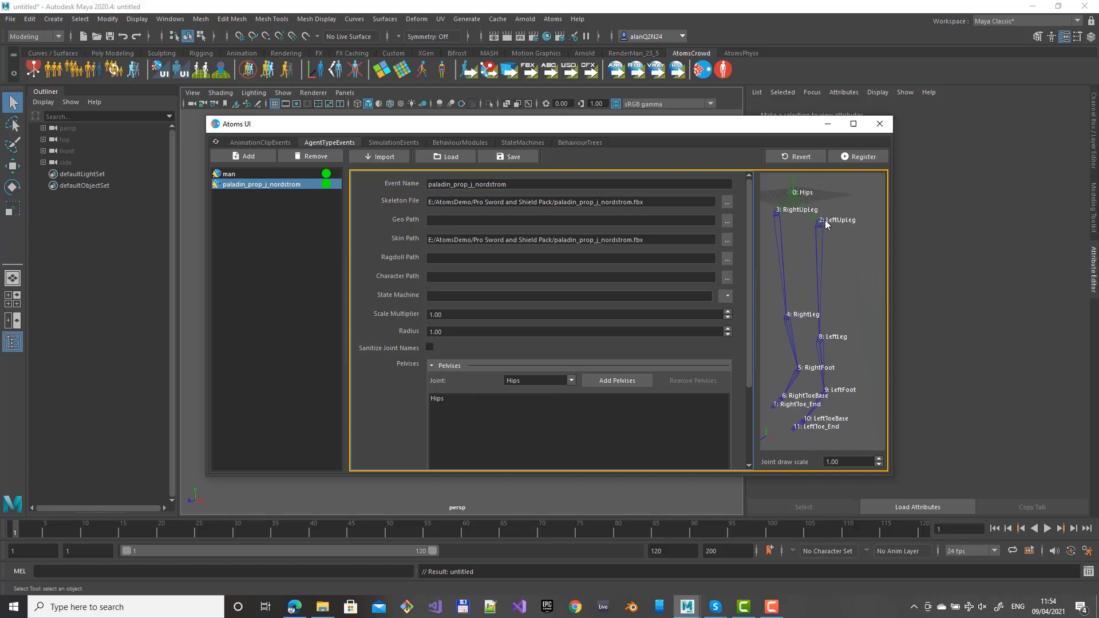
pyautogui.click(449, 365)
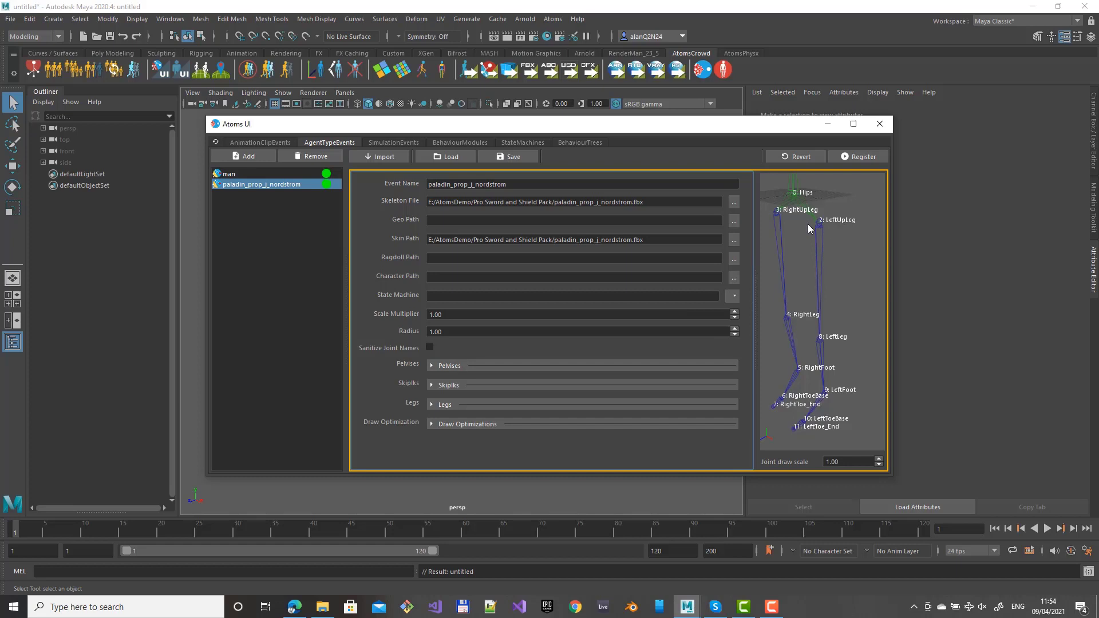
# Add a left leg with root LeftUpLeg, IK LeftFoot, tip LeftToeBase and pole vector 0, 0, 0.
pyautogui.scroll(1, 814, 263)
pyautogui.scroll(1, 814, 263)
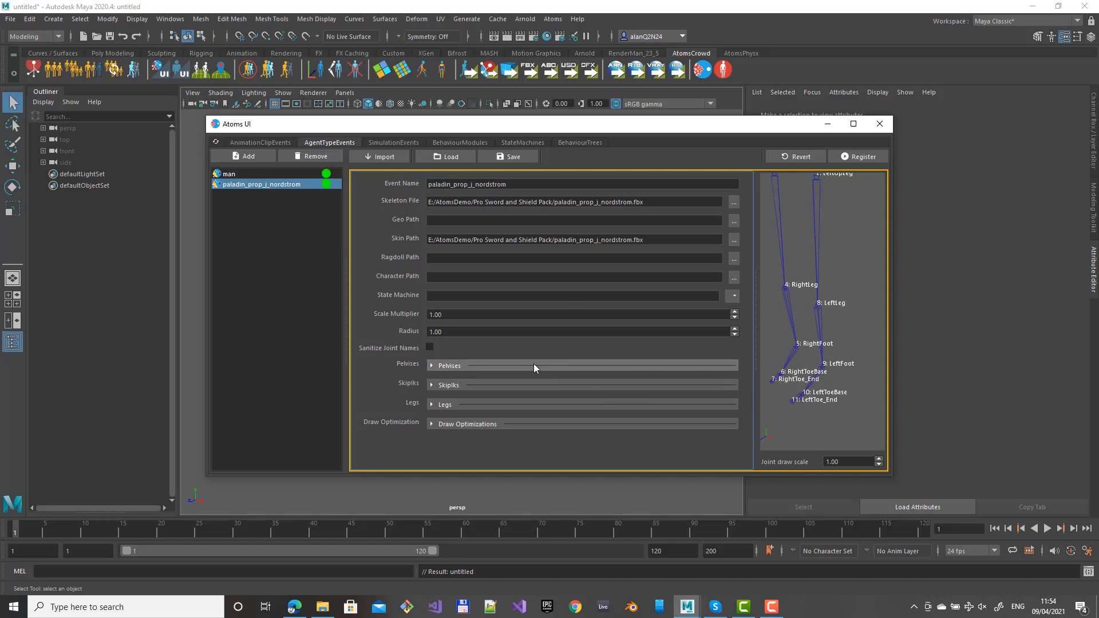
pyautogui.click(432, 404)
pyautogui.scroll(-4, 485, 340)
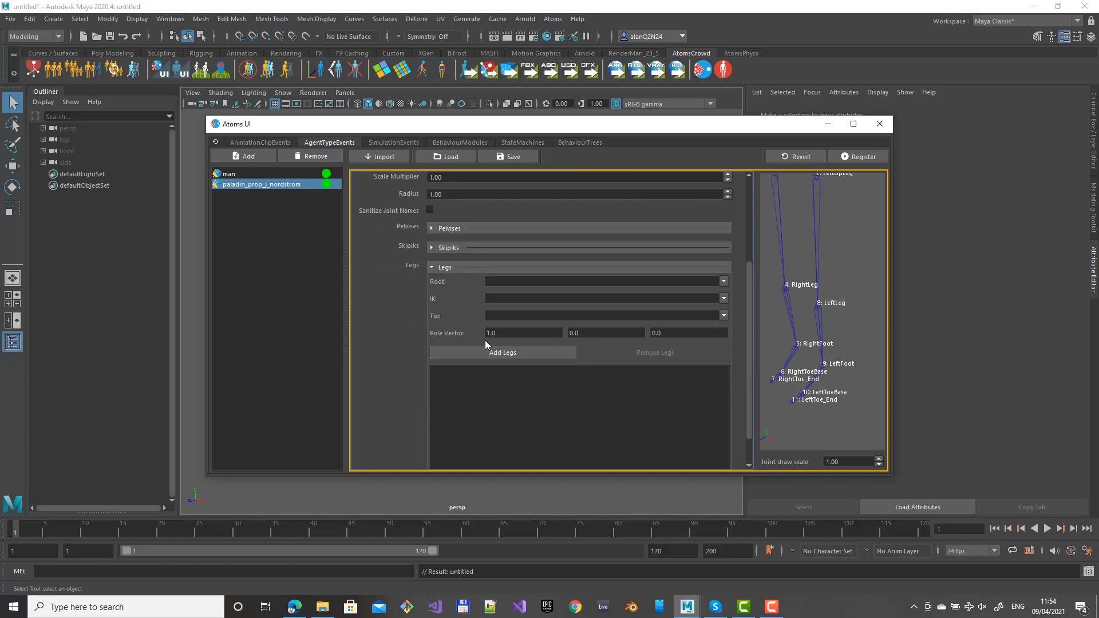
pyautogui.click(503, 280)
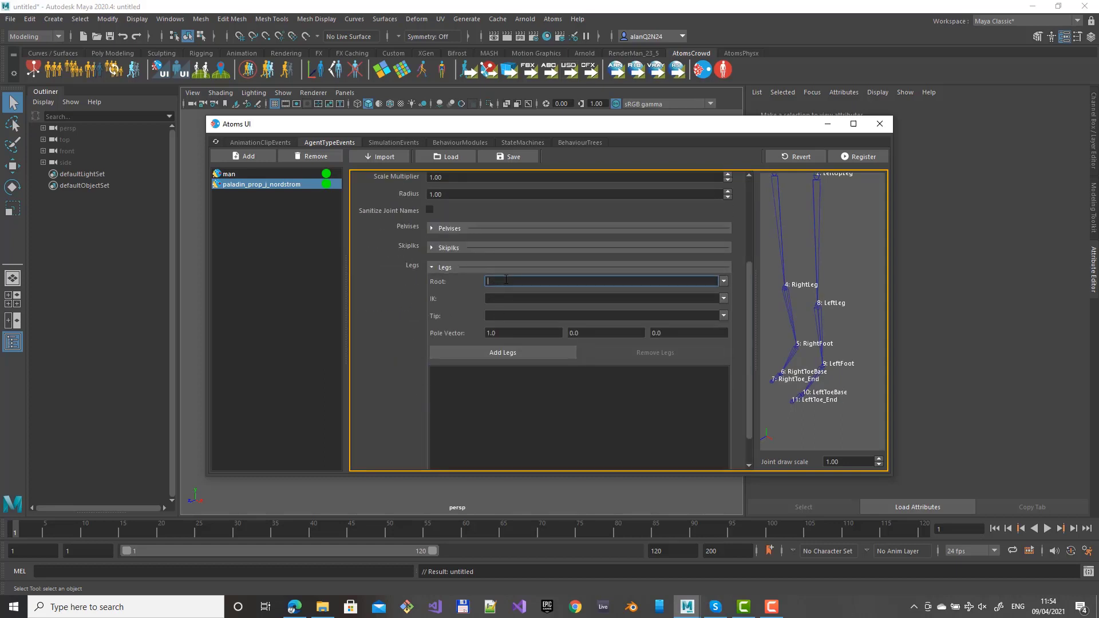
pyautogui.write('LeftUp')
pyautogui.click(511, 298)
pyautogui.write('Le')
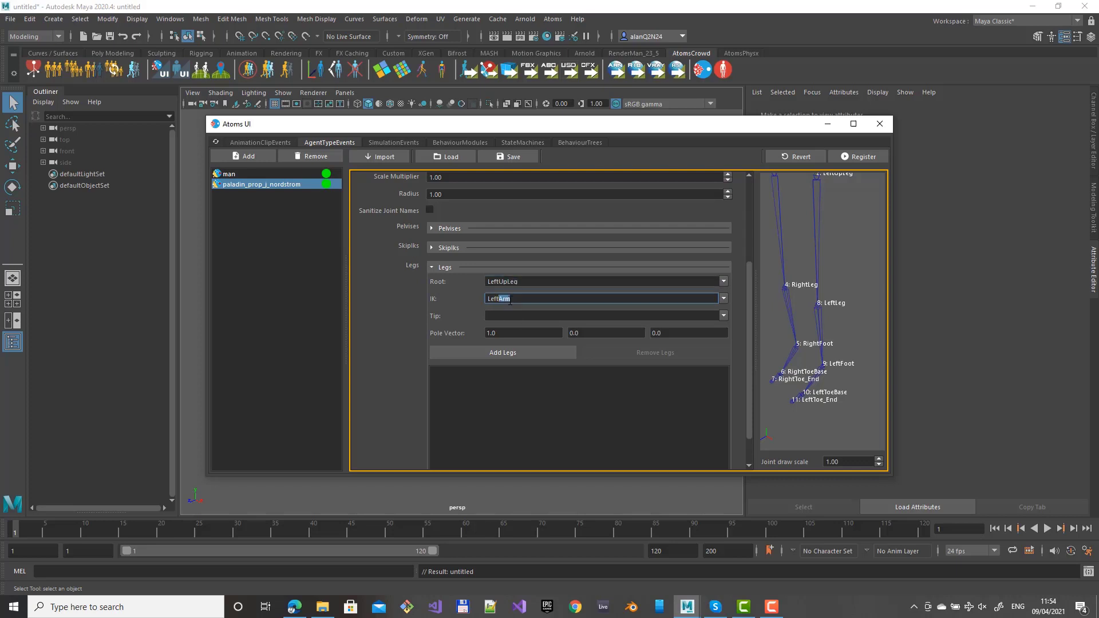
pyautogui.press('Tab')
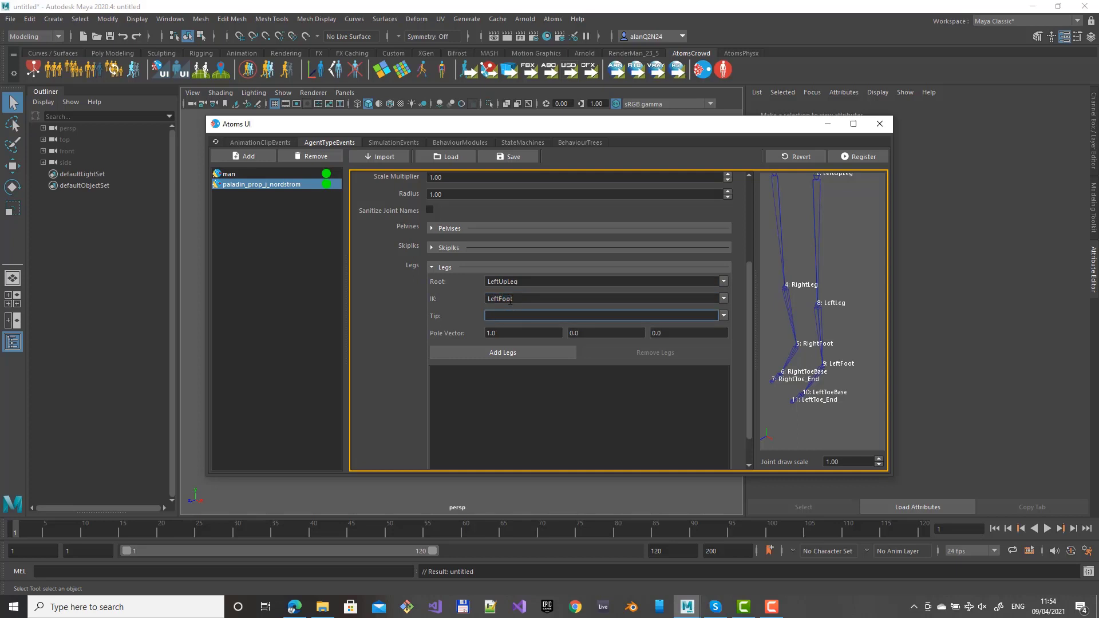
pyautogui.write('LeftToeBase')
pyautogui.press('Tab')
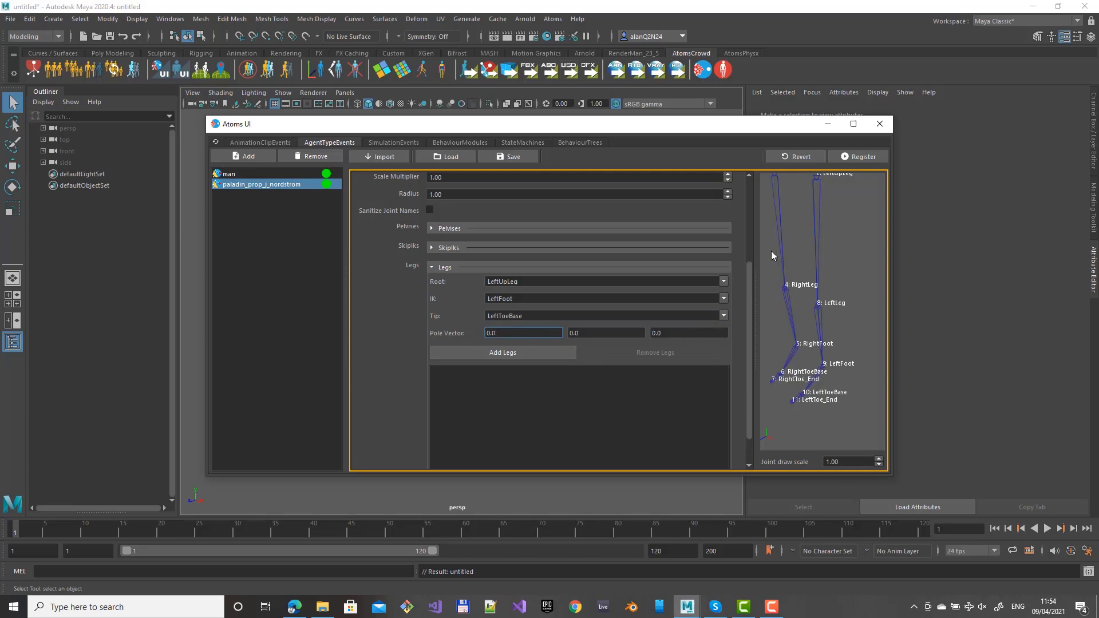
pyautogui.click(519, 354)
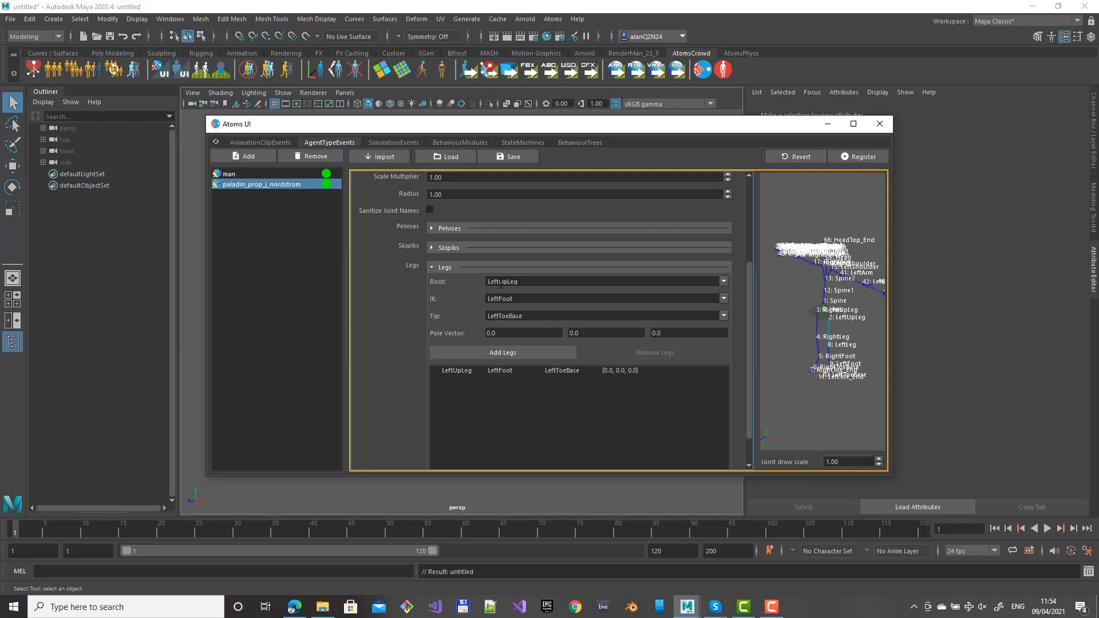
# Add a right leg with root RightUpLeg, IK RightFoot, tip RightToeBase and pole vector 0, 0, 0.
pyautogui.moveTo(500, 282); pyautogui.dragTo(475, 281)
pyautogui.write('Right')
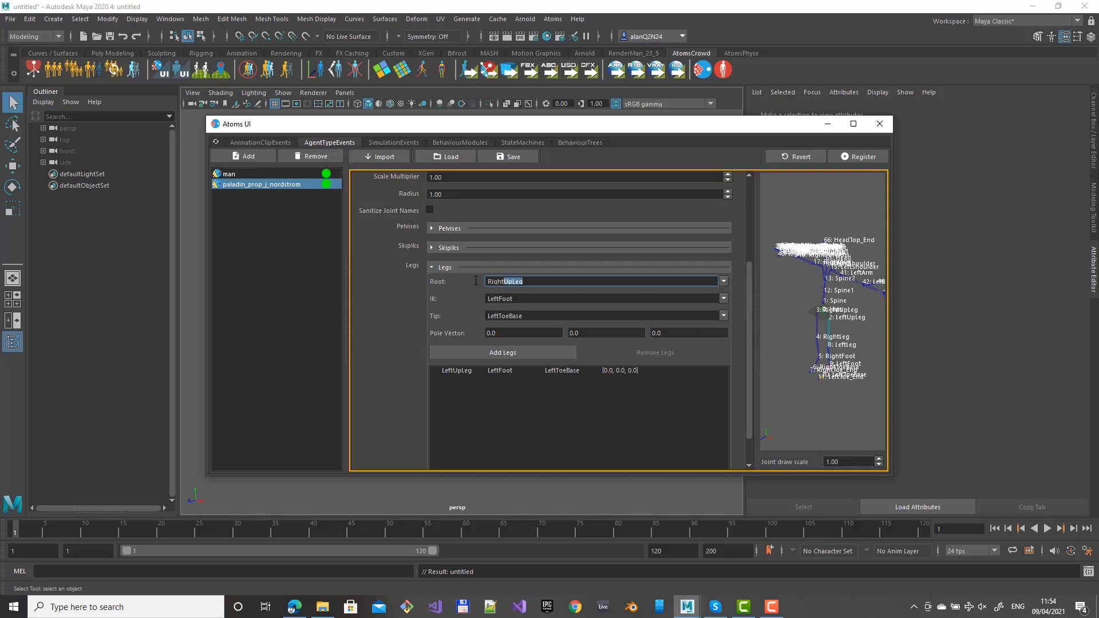
pyautogui.press('Left')
pyautogui.hotkey('shift', 'Left')
pyautogui.hotkey('shift', 'Left')
pyautogui.hotkey('shift', 'Left')
pyautogui.moveTo(499, 299)
pyautogui.mouseDown()
pyautogui.moveTo(464, 295)
pyautogui.moveTo(487, 316)
pyautogui.mouseUp()
pyautogui.write('Right')
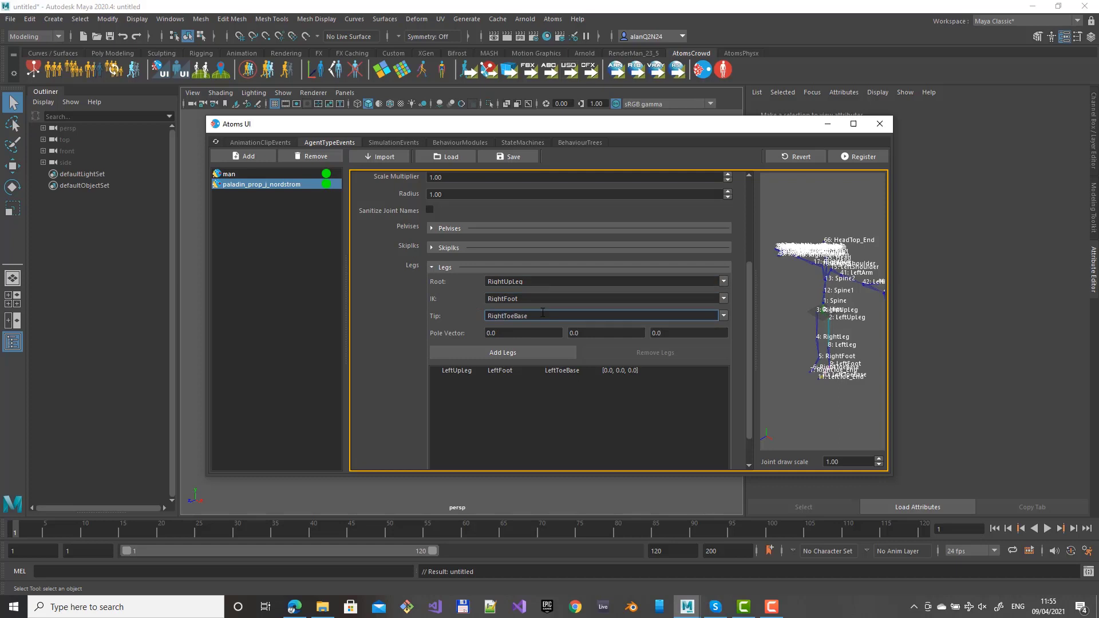
pyautogui.click(512, 352)
# Hide the joint names in the preview, inspect both leg chains, and collapse the leg settings.
pyautogui.scroll(5, 827, 352)
pyautogui.rightClick(776, 235)
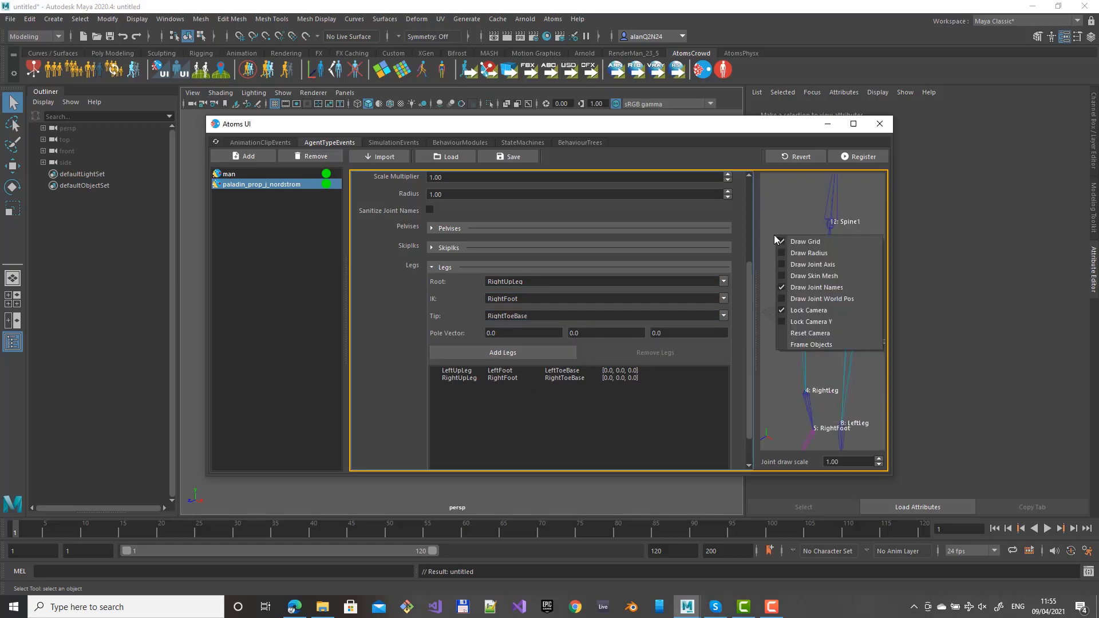
pyautogui.click(810, 291)
pyautogui.moveTo(818, 393); pyautogui.dragTo(821, 246, button='middle')
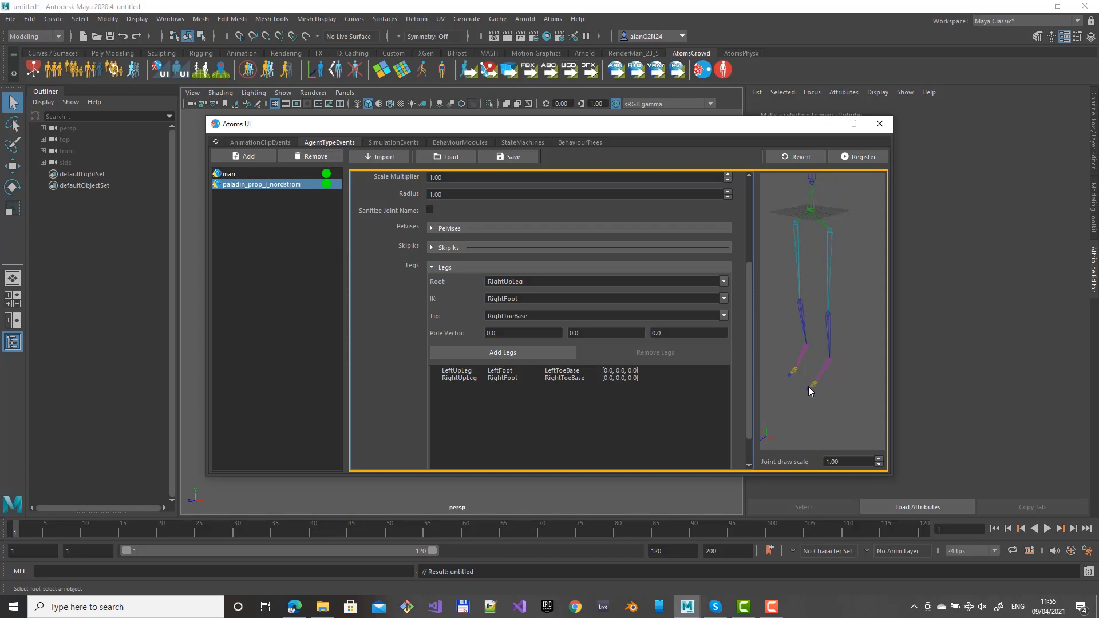
pyautogui.click(433, 267)
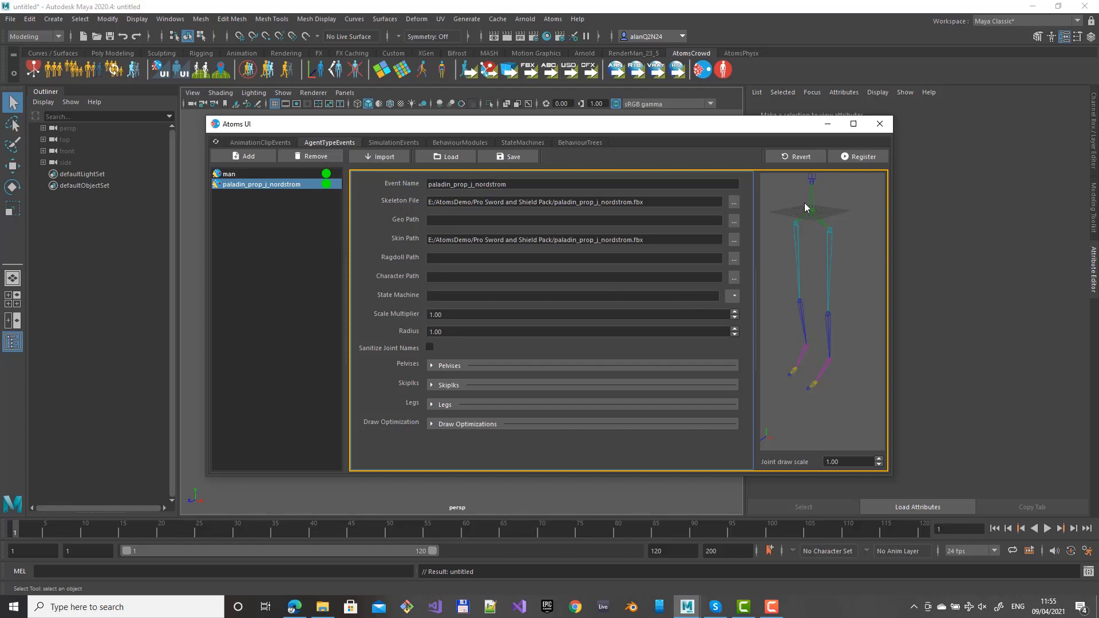
# Rename the agent type event to paladin and register it.
pyautogui.moveTo(516, 188); pyautogui.dragTo(453, 188)
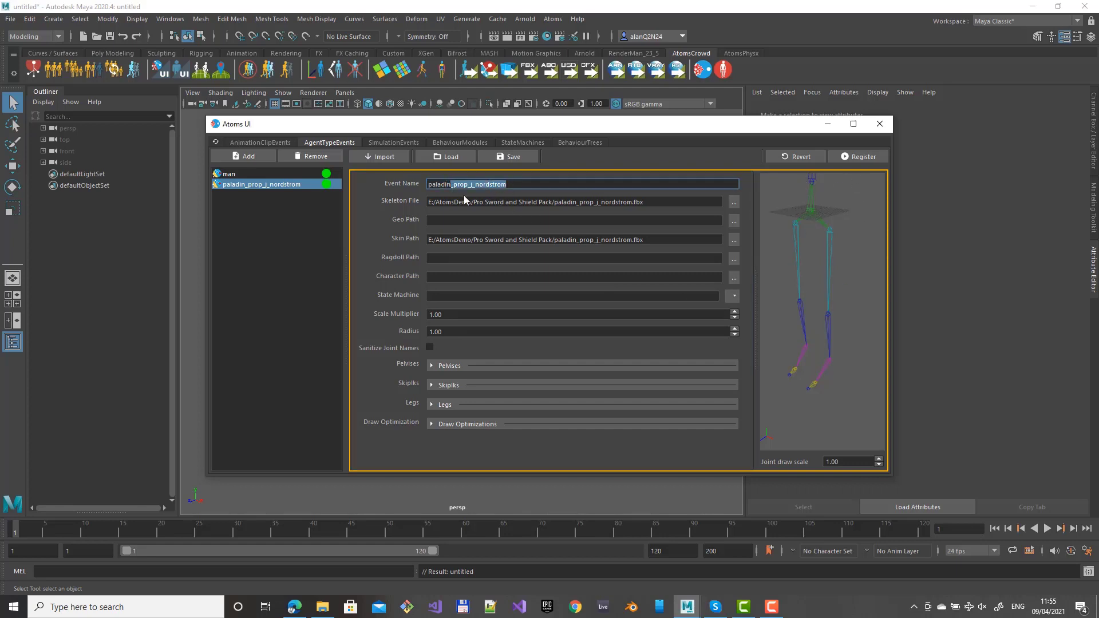
pyautogui.press('BackSpace')
pyautogui.click(874, 159)
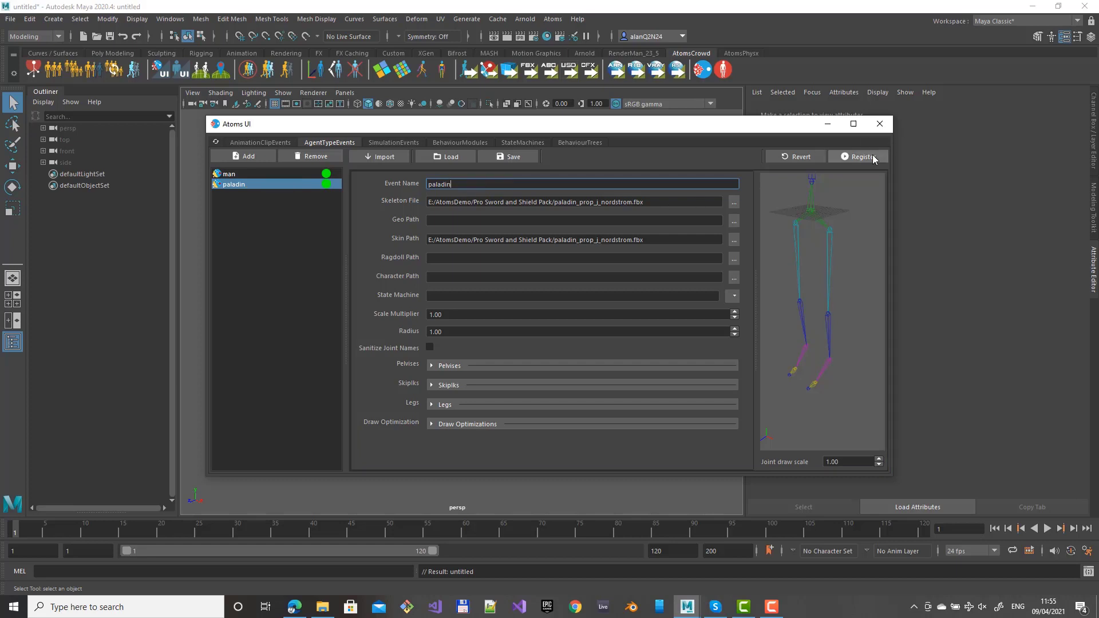
# Show the animation clip events, switch to File Explorer, and select the sword and shield idle, walk and run FBX files.
pyautogui.click(265, 143)
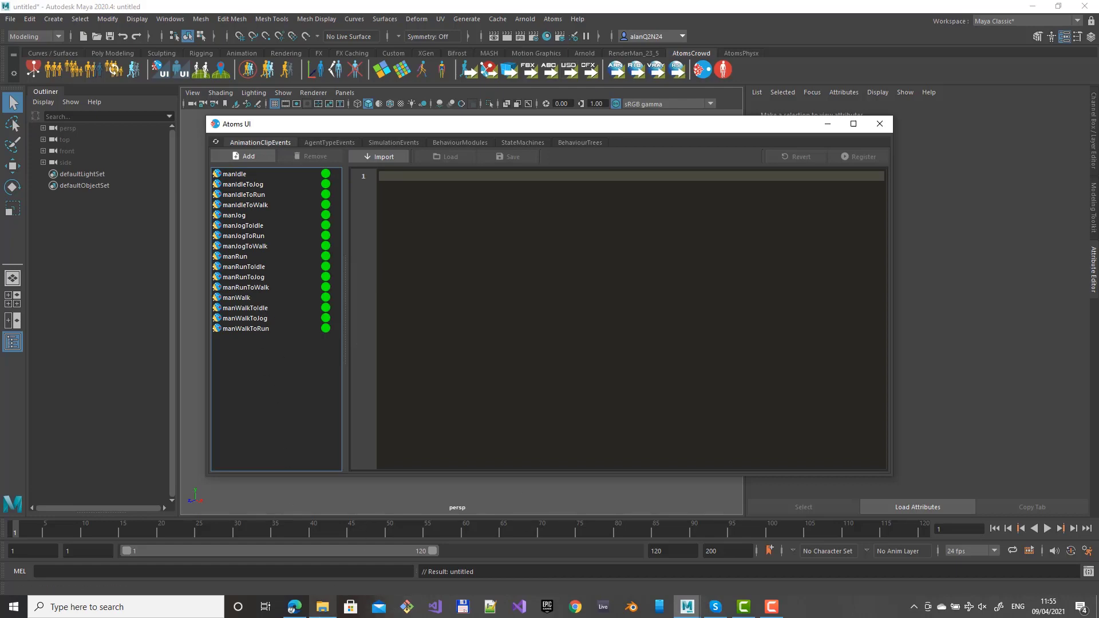
pyautogui.click(322, 606)
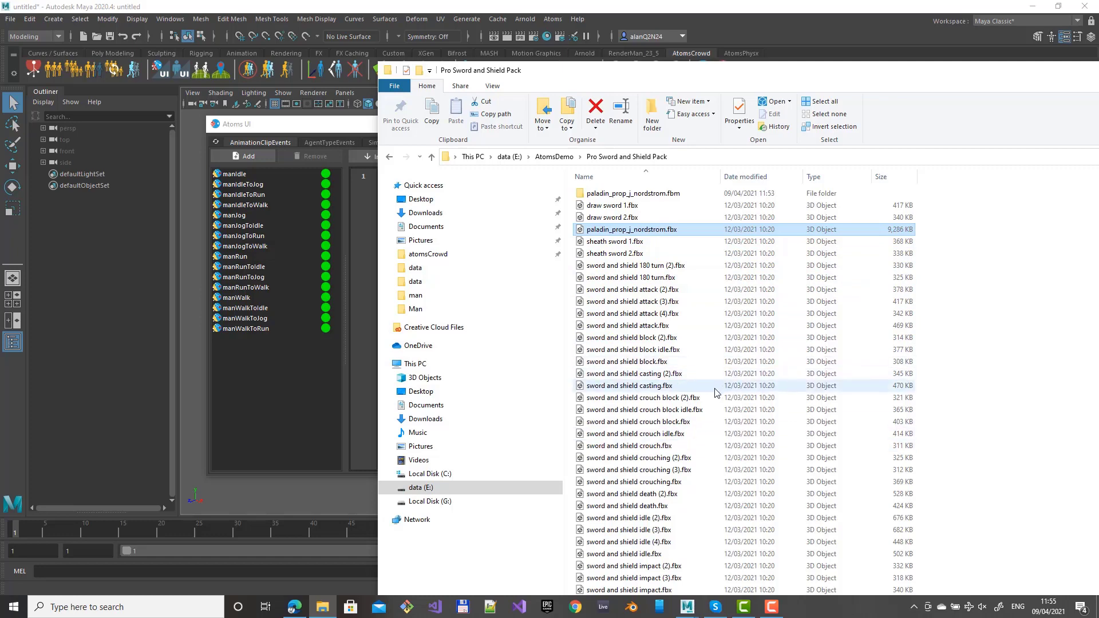
pyautogui.scroll(-2, 712, 498)
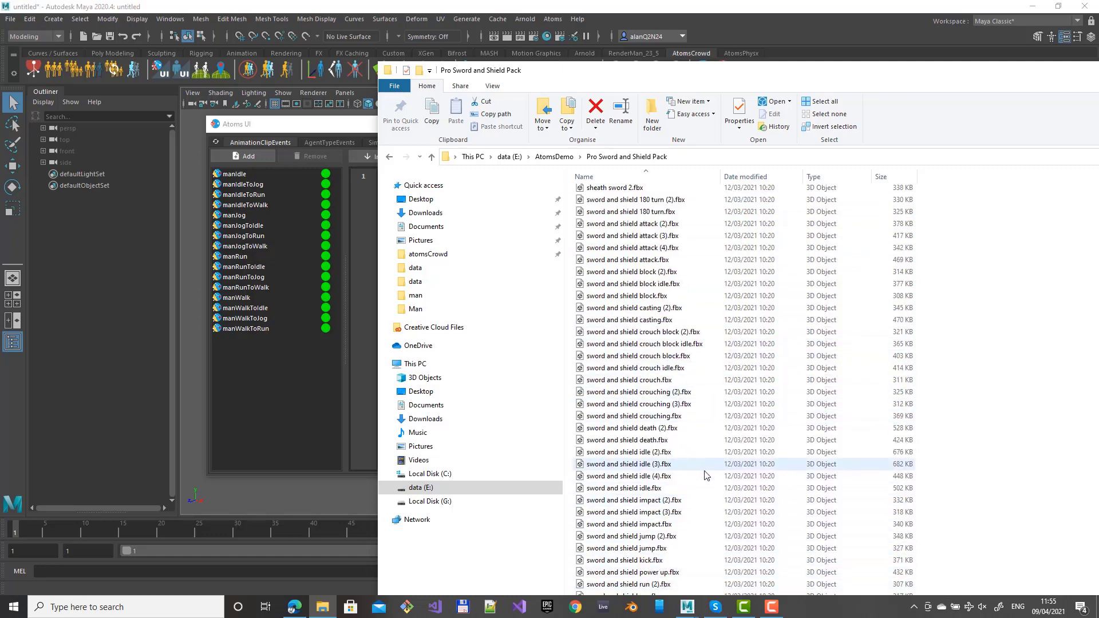
pyautogui.click(642, 490)
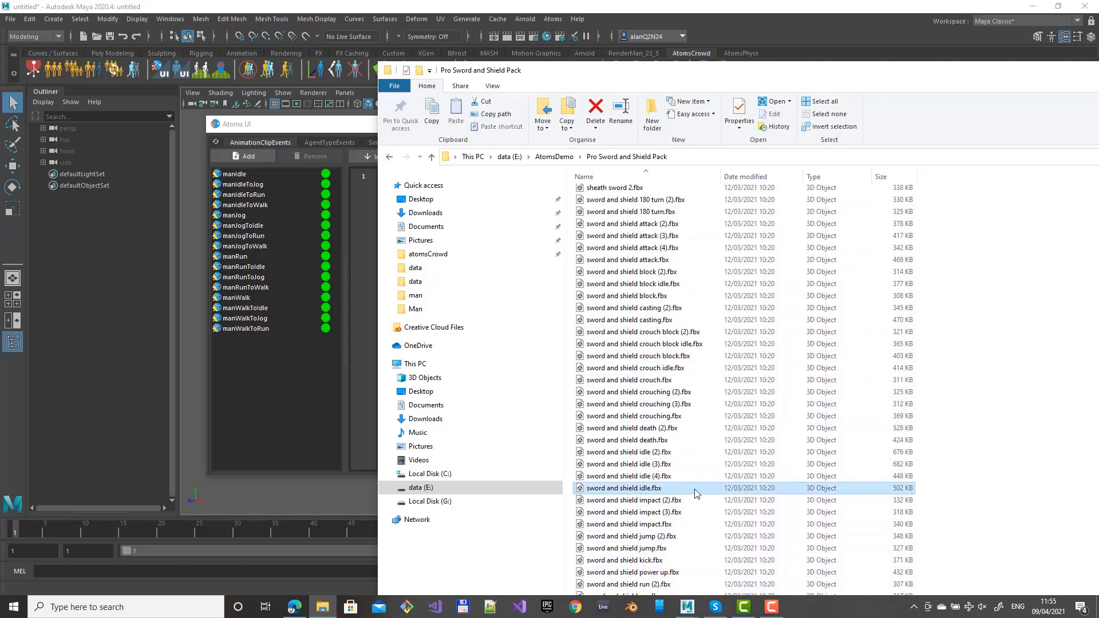
pyautogui.scroll(-3, 697, 496)
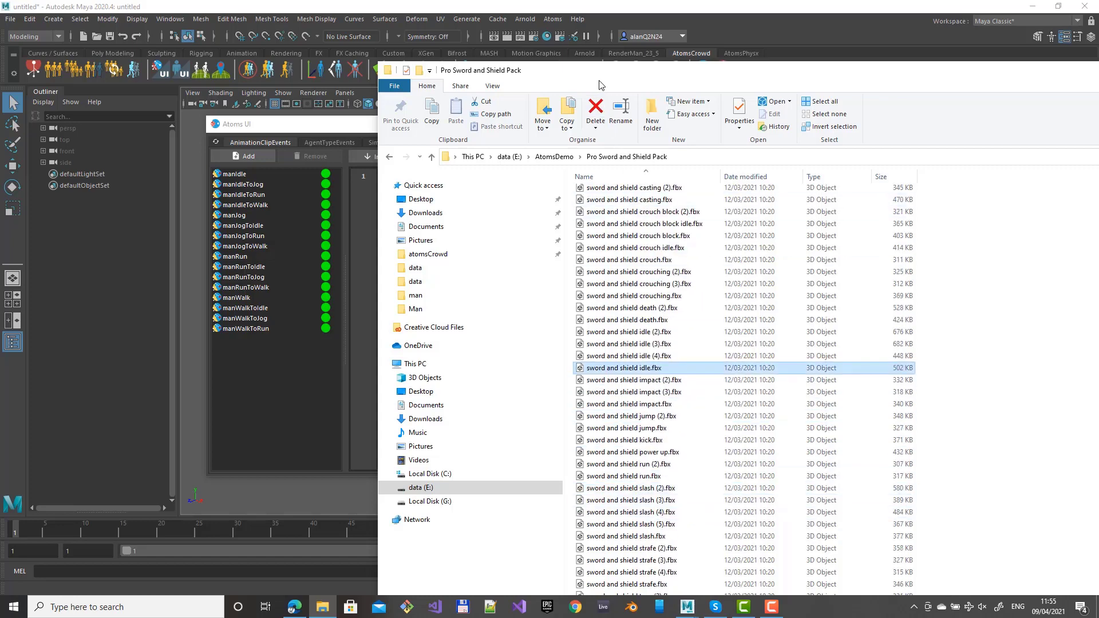
pyautogui.moveTo(596, 75); pyautogui.dragTo(545, 18)
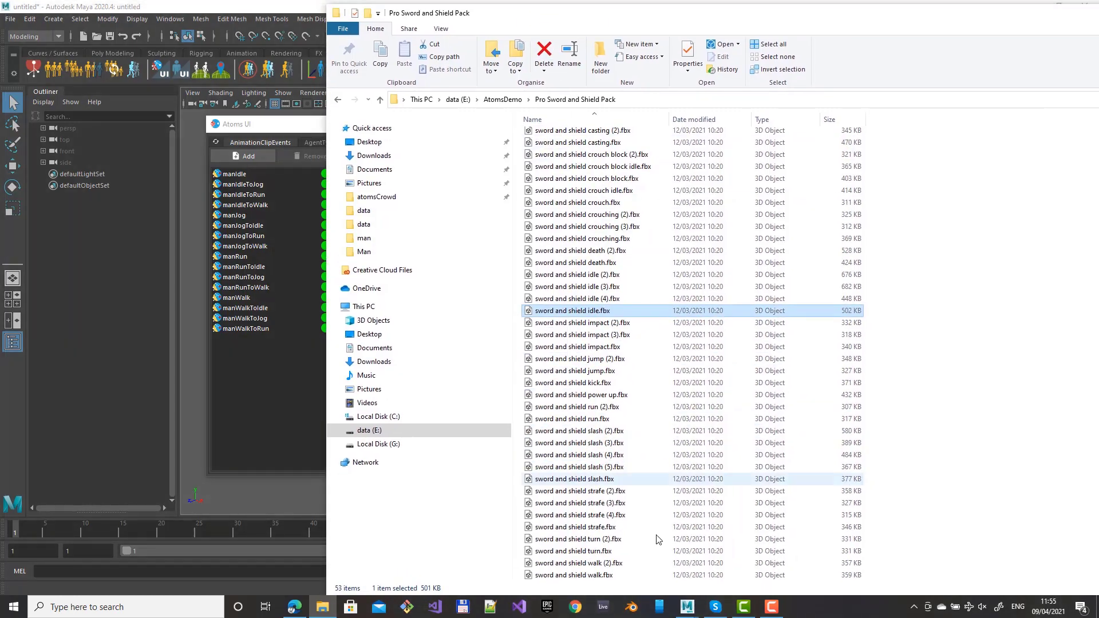
pyautogui.keyDown('ctrl'); pyautogui.click(600, 575); pyautogui.keyUp('ctrl')
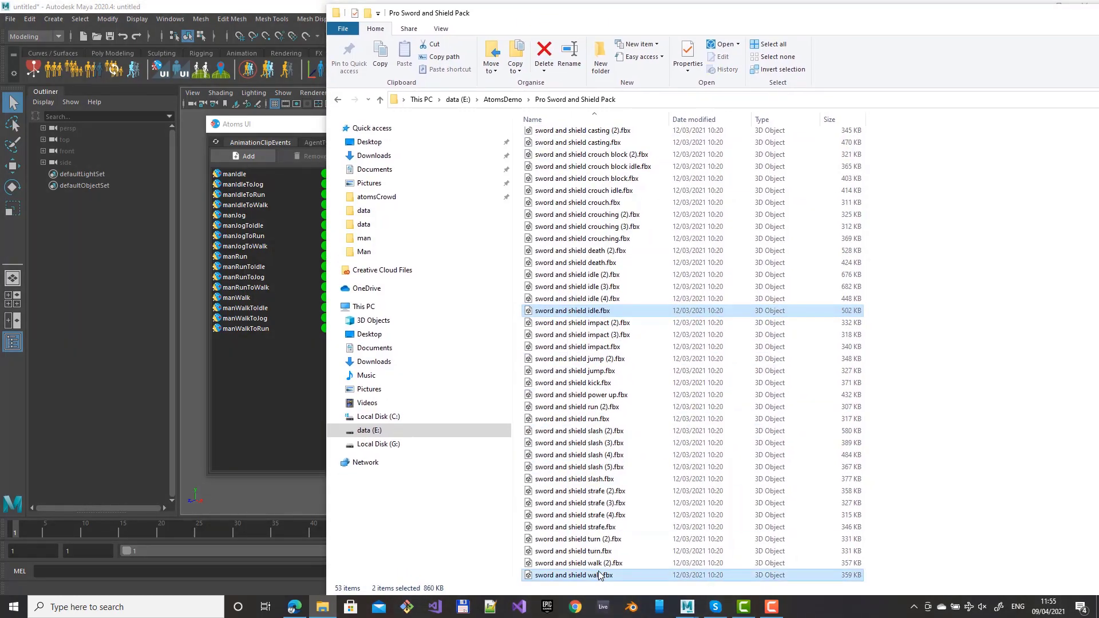
pyautogui.keyDown('ctrl'); pyautogui.click(590, 421); pyautogui.keyUp('ctrl')
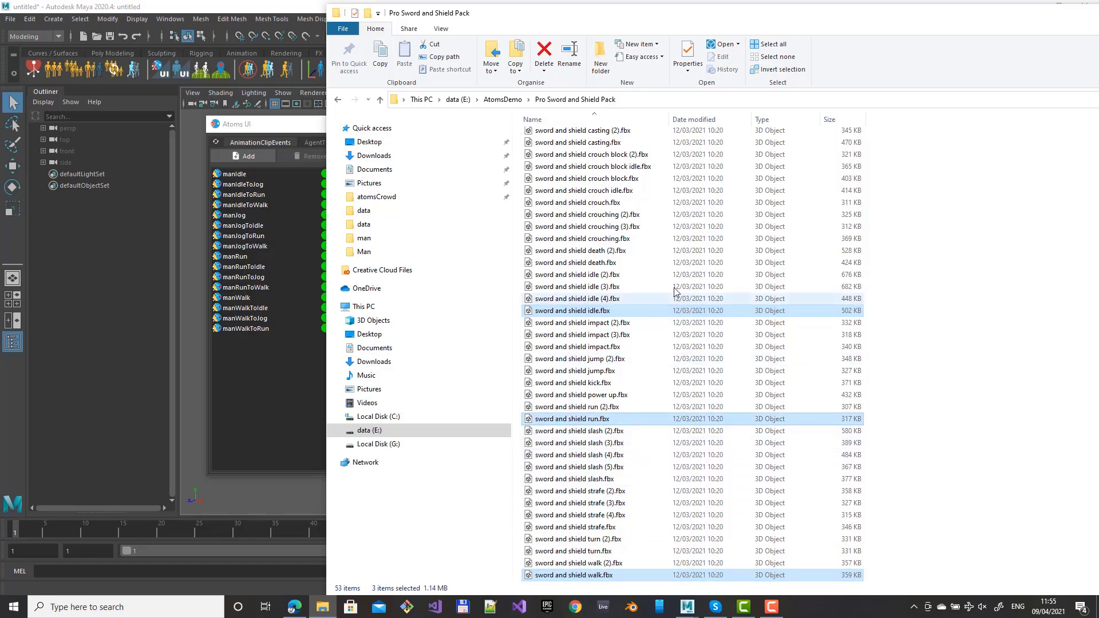
# Add the sword and shield attack and block FBX files to the selection and bring all five into the animation clip events.
pyautogui.scroll(5, 652, 319)
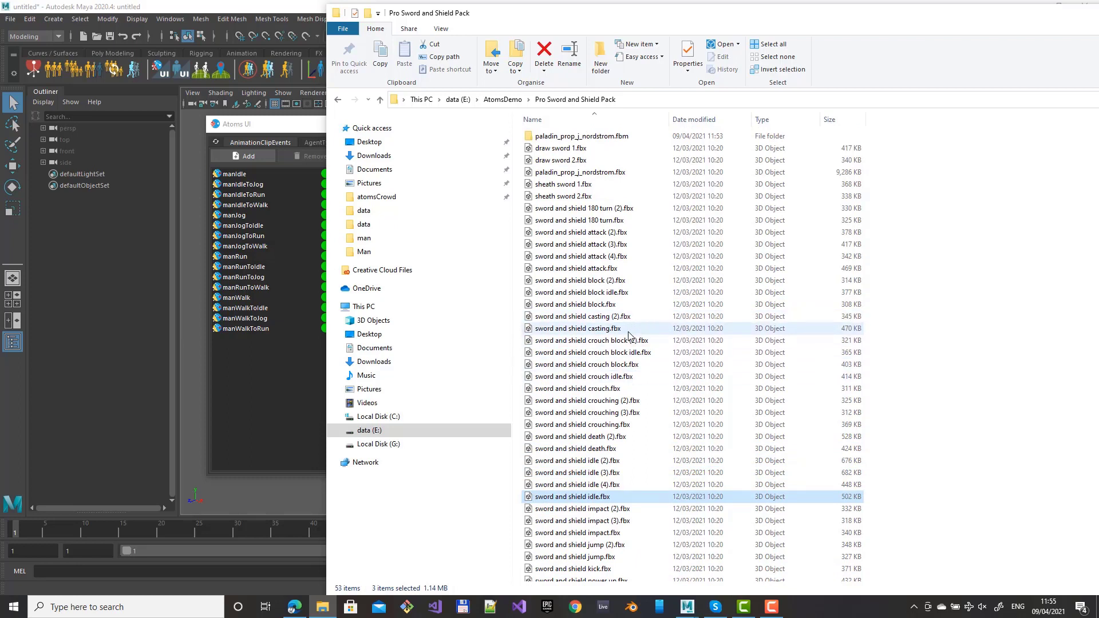
pyautogui.keyDown('ctrl'); pyautogui.click(594, 273); pyautogui.keyUp('ctrl')
pyautogui.scroll(-5, 627, 458)
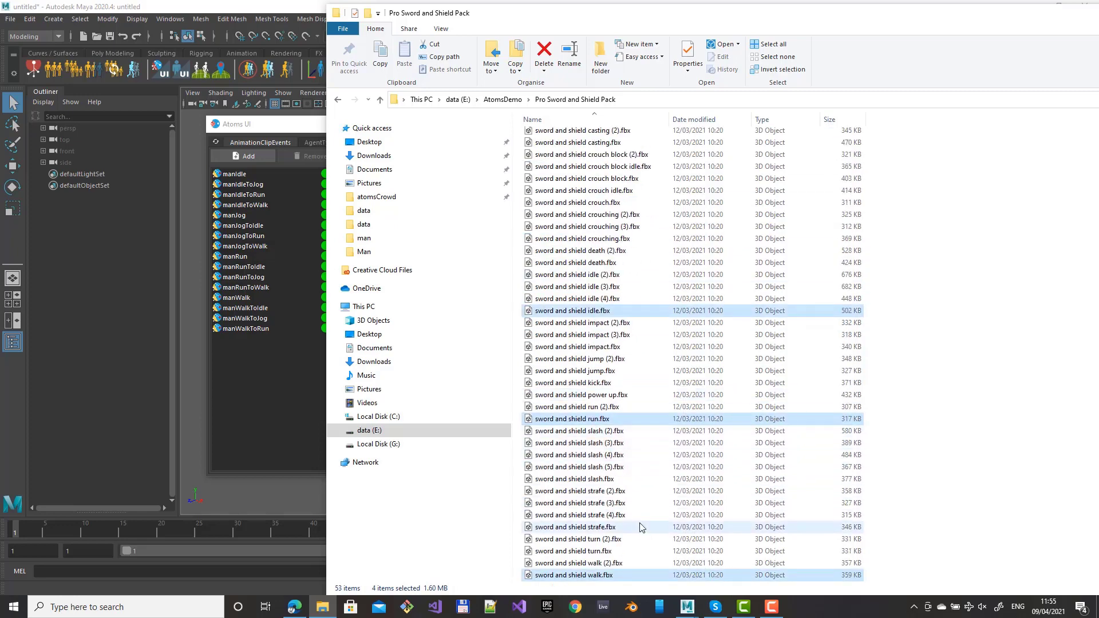
pyautogui.scroll(3, 607, 243)
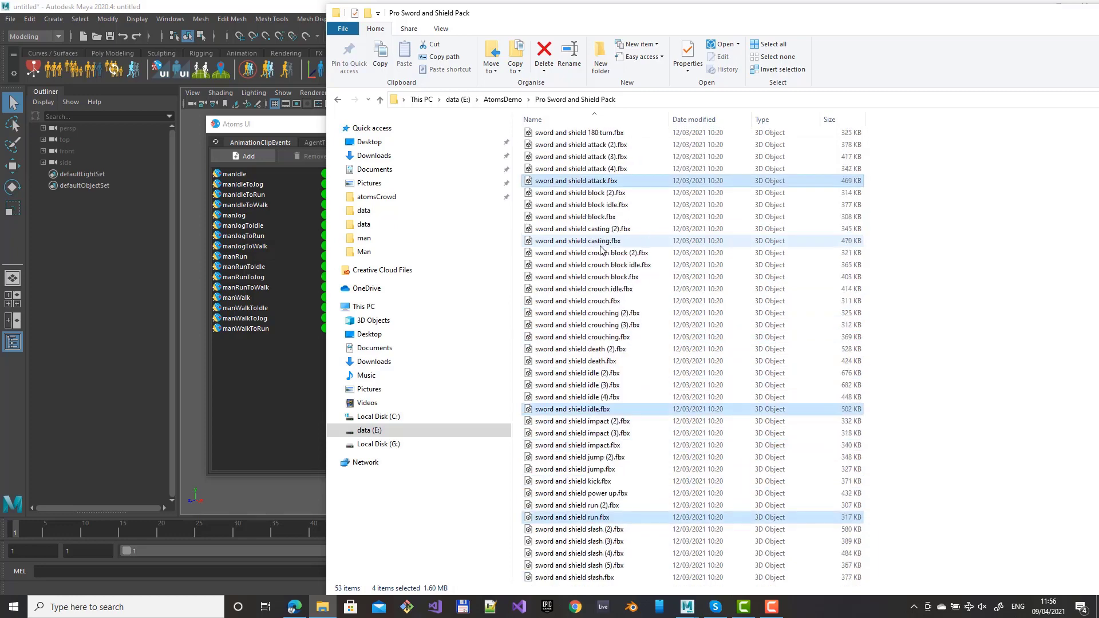
pyautogui.keyDown('ctrl'); pyautogui.click(587, 217); pyautogui.keyUp('ctrl')
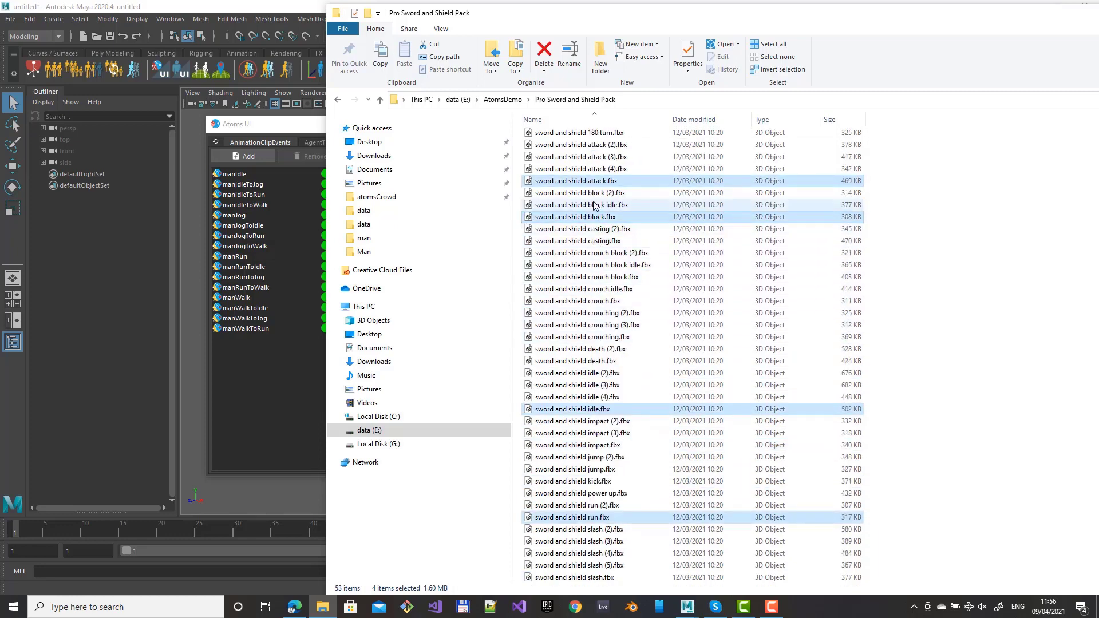
pyautogui.moveTo(581, 183); pyautogui.dragTo(271, 379)
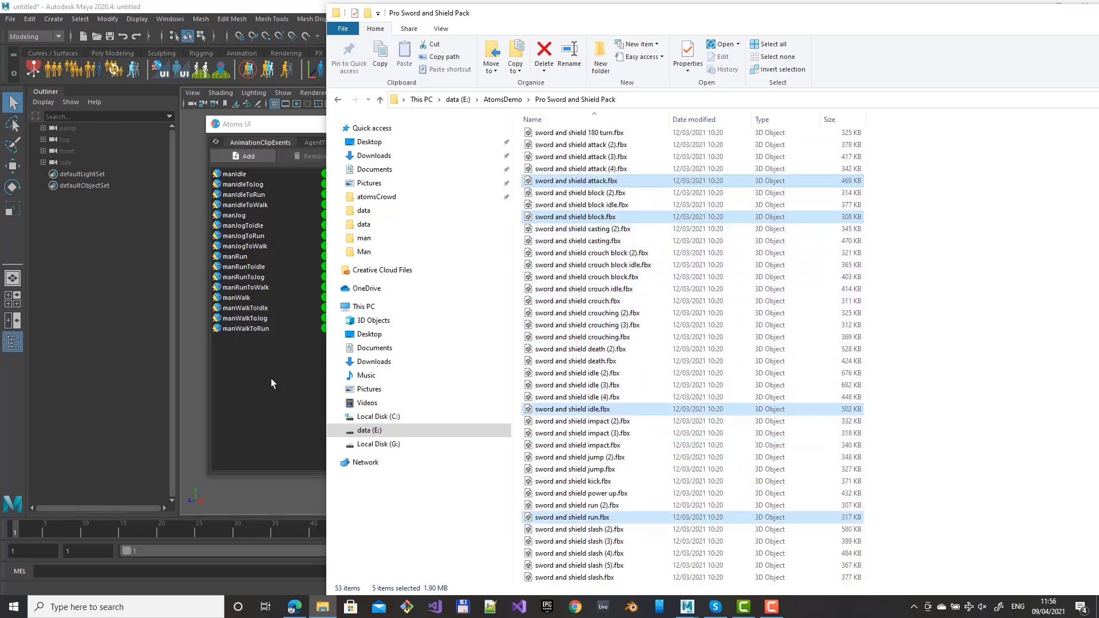
pyautogui.click(279, 133)
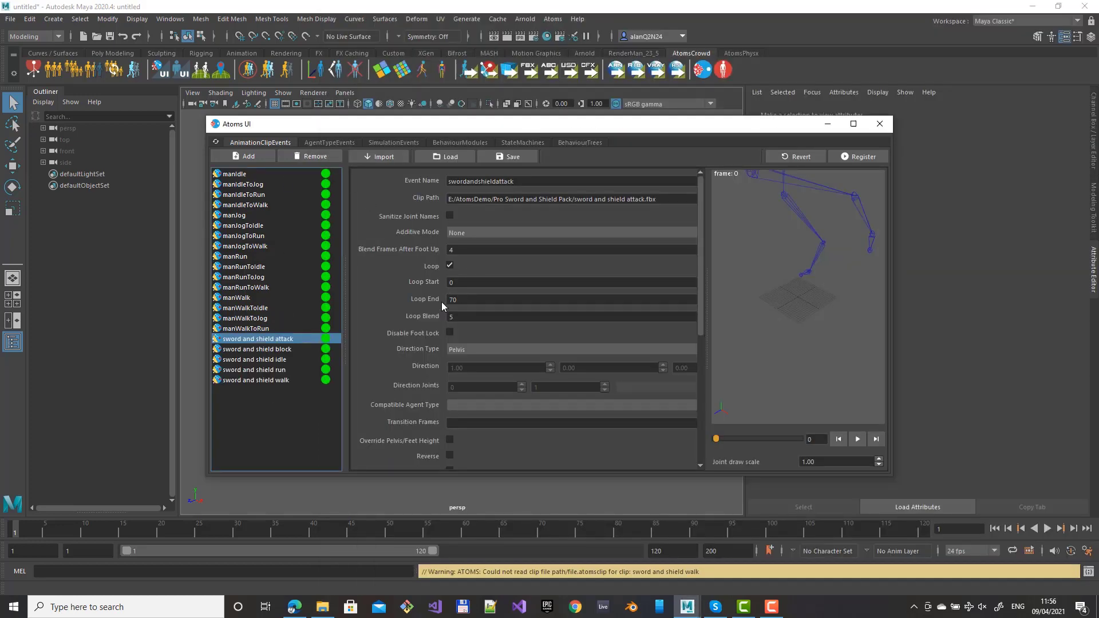
# Preview the sword and shield idle clip and set its direction type to Static with direction 0, 0, 1.
pyautogui.click(260, 358)
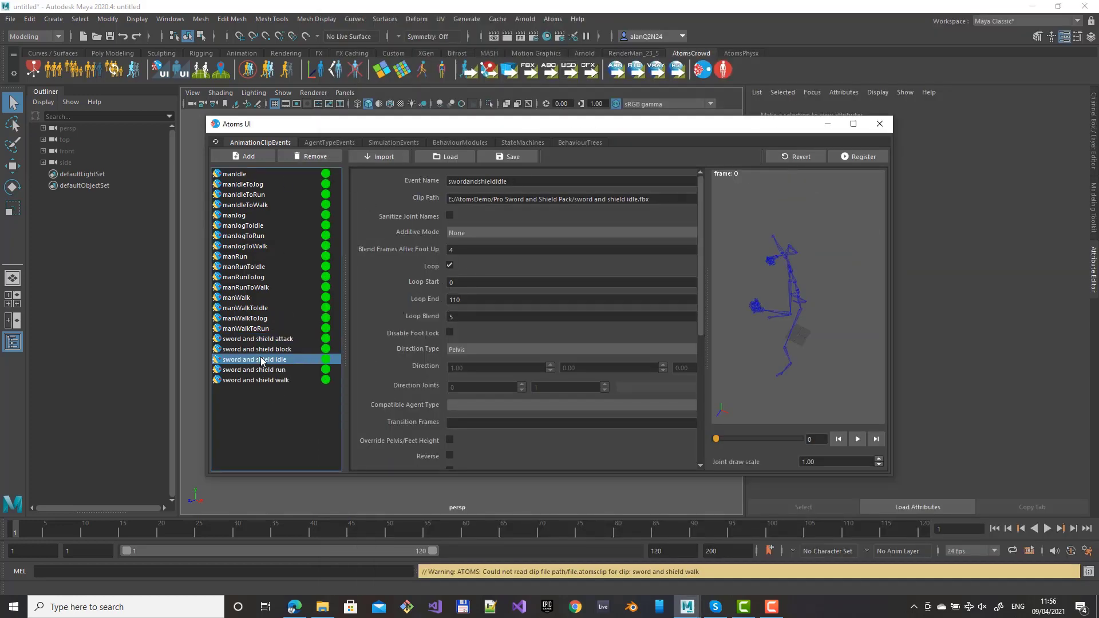
pyautogui.moveTo(717, 439)
pyautogui.mouseDown()
pyautogui.moveTo(813, 454)
pyautogui.moveTo(708, 439)
pyautogui.mouseUp()
pyautogui.click(477, 354)
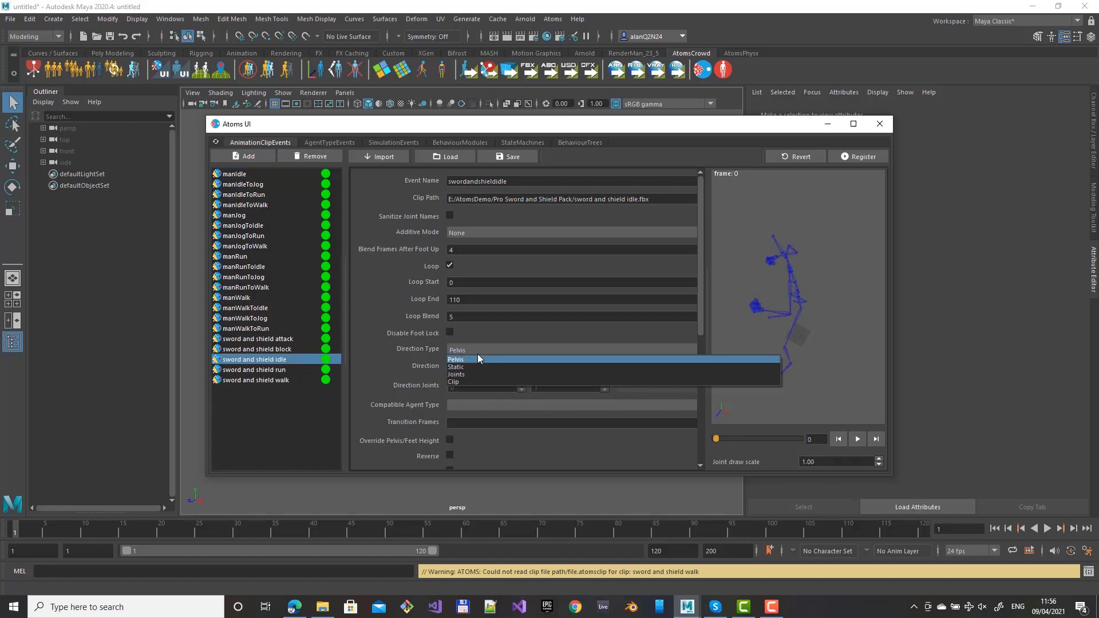
pyautogui.click(476, 380)
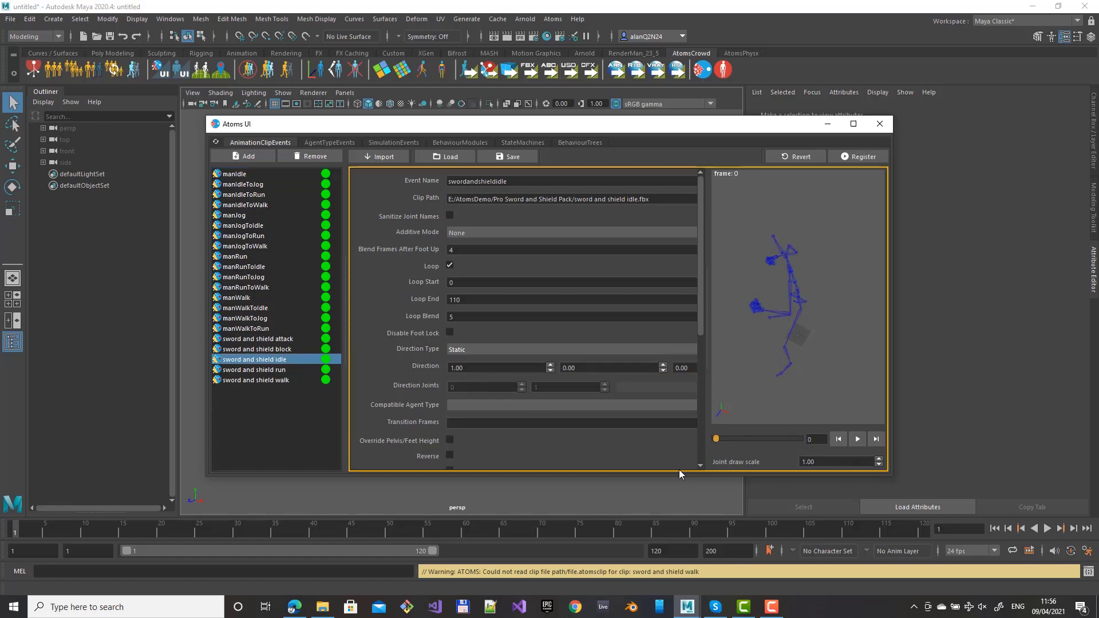
pyautogui.keyDown('alt'); pyautogui.moveTo(721, 402); pyautogui.dragTo(755, 346); pyautogui.keyUp('alt')
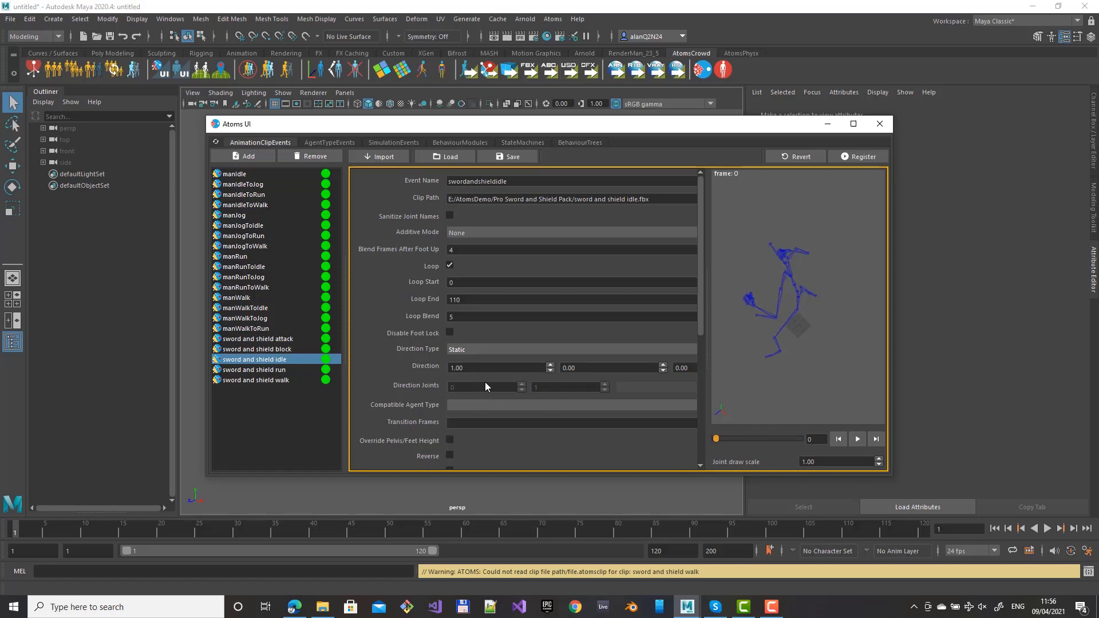
pyautogui.doubleClick(492, 367)
pyautogui.write('0.0')
pyautogui.press('Tab')
pyautogui.press('Tab')
pyautogui.write('1')
pyautogui.press('Return')
# Set the idle clip's compatible agent type to paladin and its transition frames to -1.
pyautogui.click(468, 408)
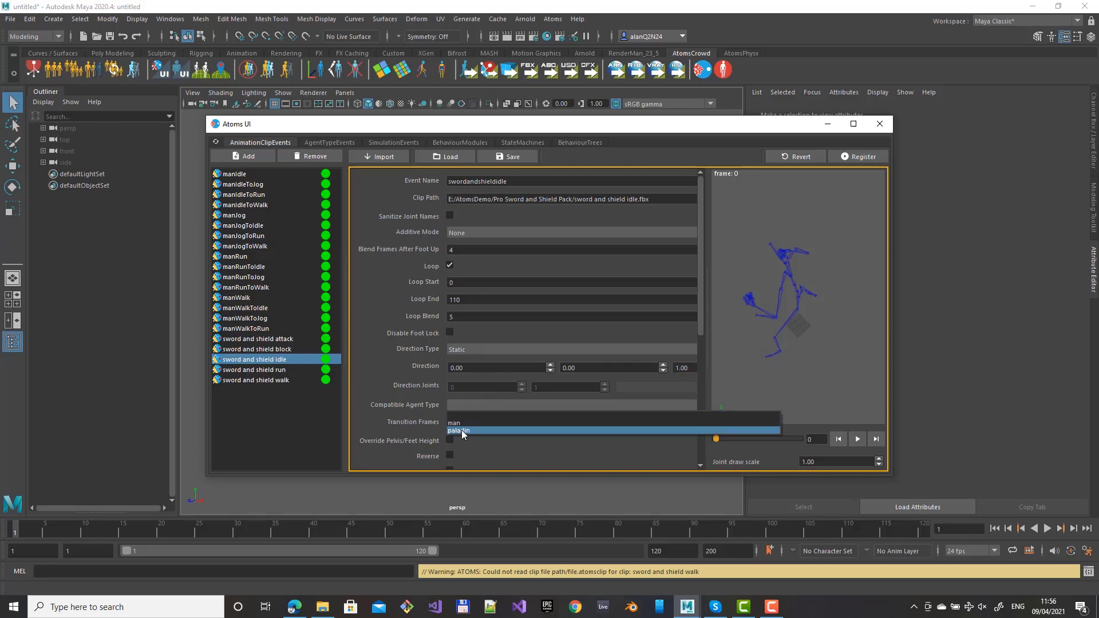
pyautogui.click(461, 430)
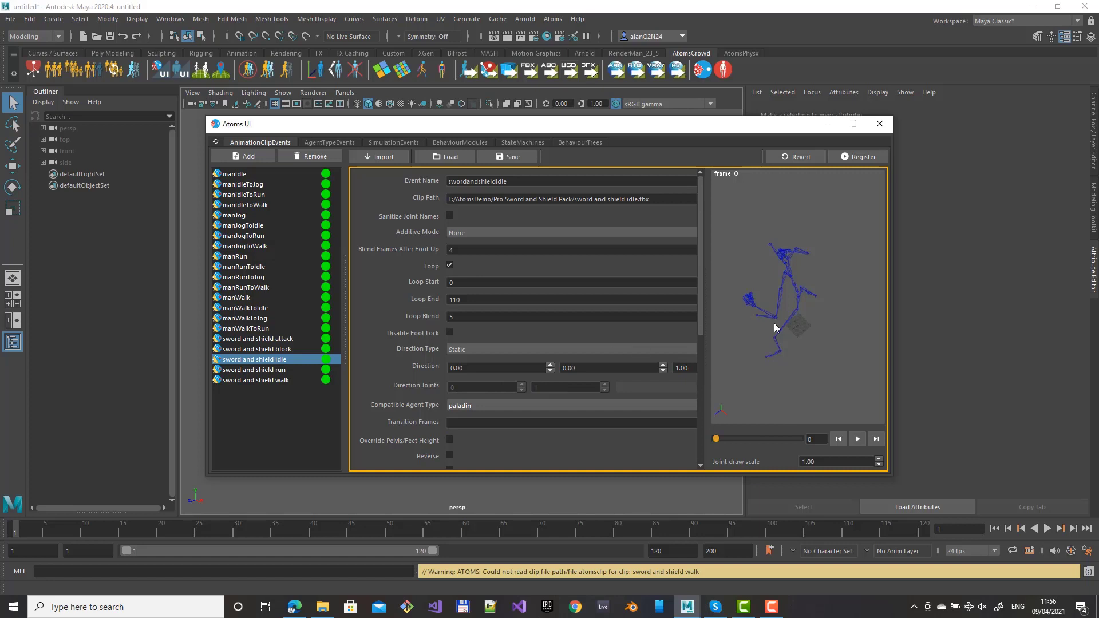
pyautogui.scroll(-1, 409, 395)
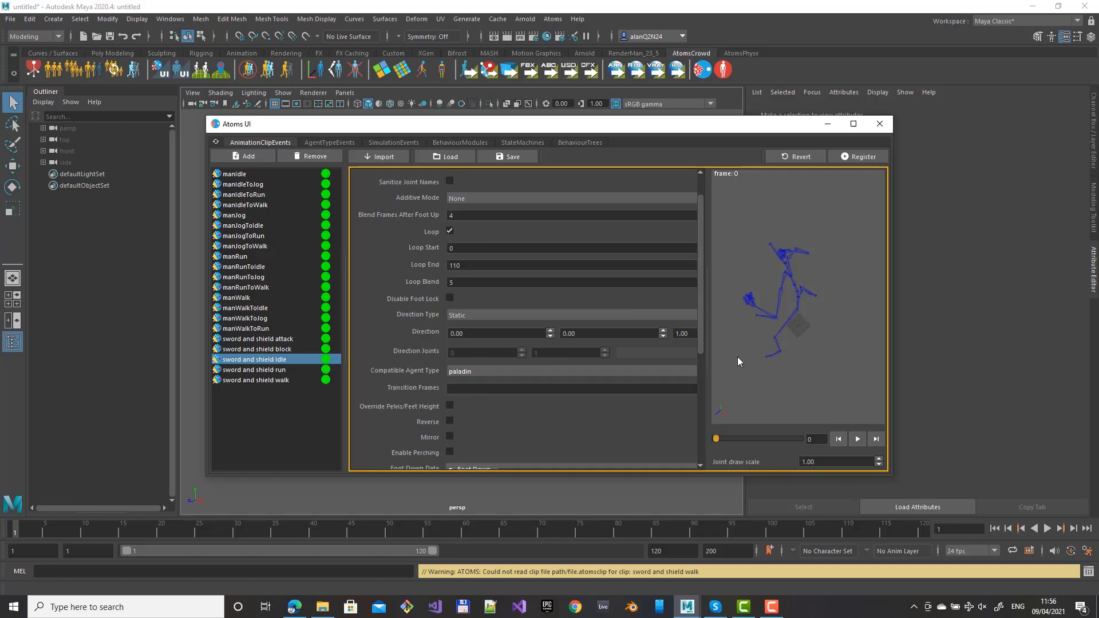
pyautogui.click(464, 390)
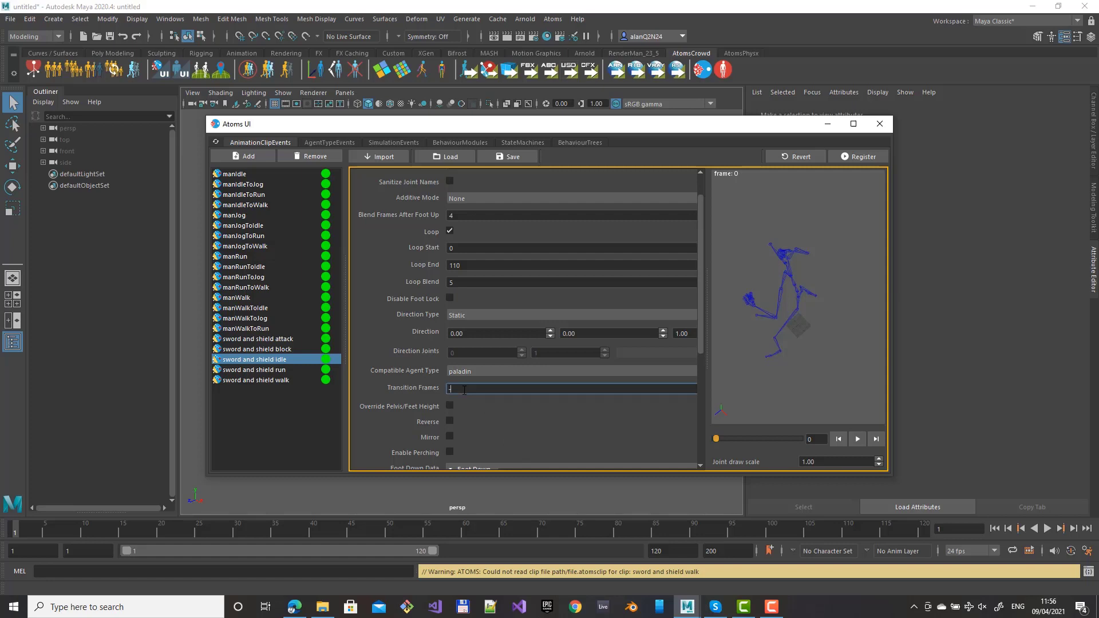
pyautogui.write('1')
# Compute the idle clip's foot down data by velocity with a threshold of 0.3, preview it, and register the clip.
pyautogui.scroll(-5, 376, 381)
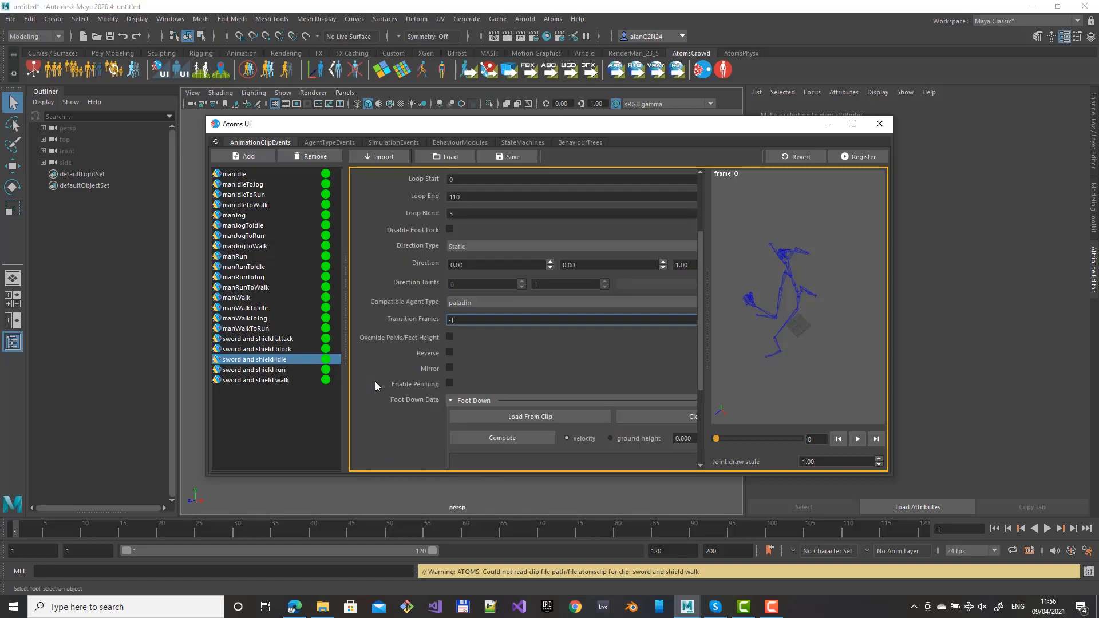
pyautogui.scroll(-1, 384, 388)
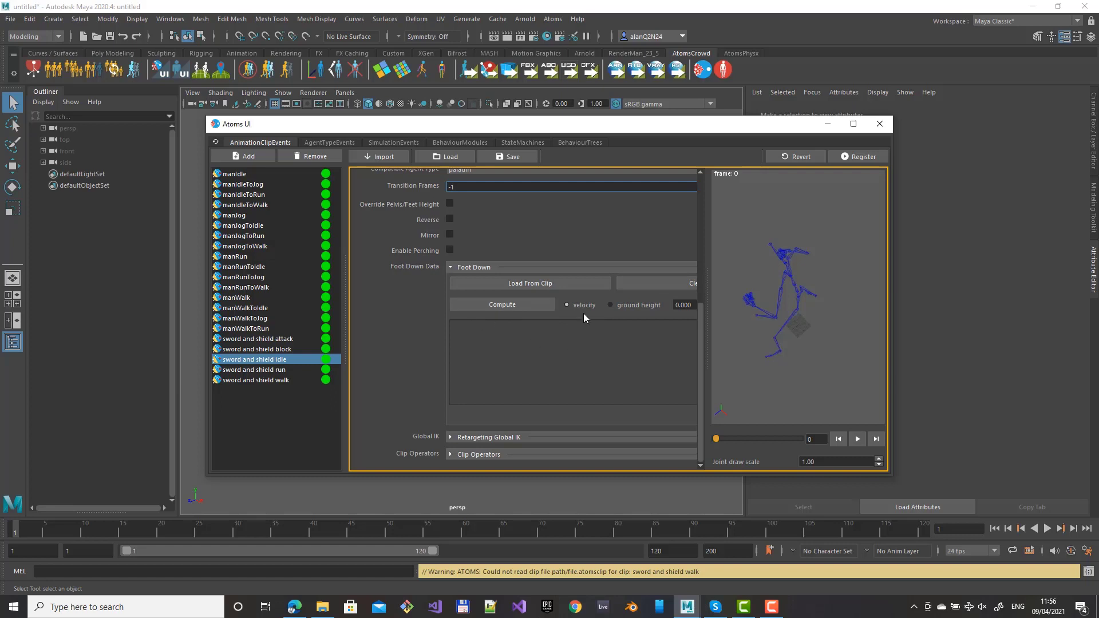
pyautogui.click(690, 305)
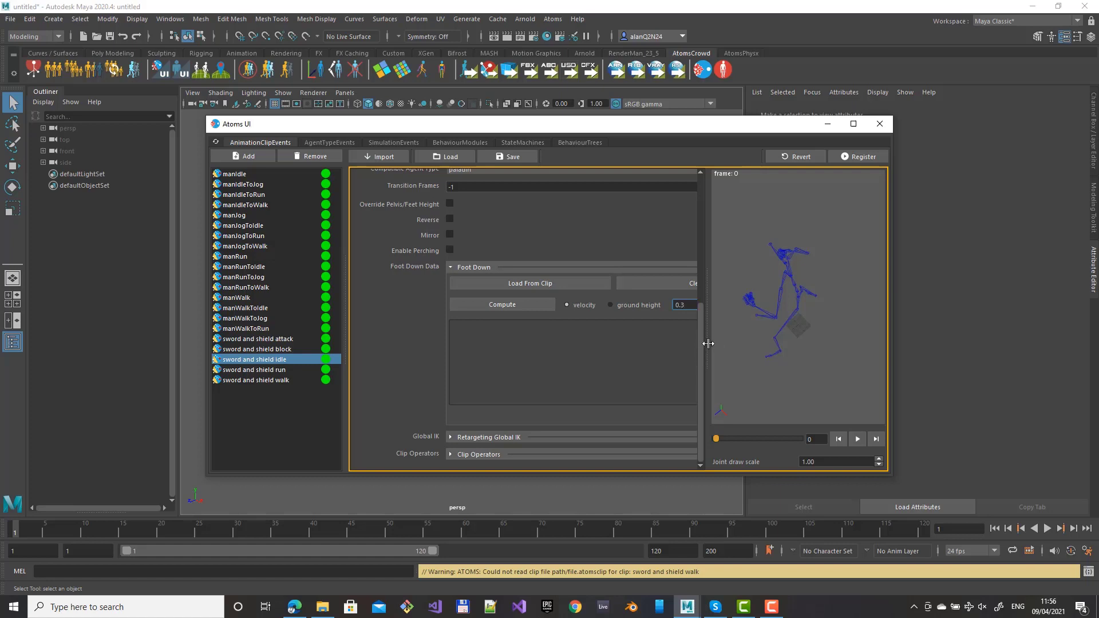
pyautogui.moveTo(706, 343); pyautogui.dragTo(726, 343)
pyautogui.click(518, 304)
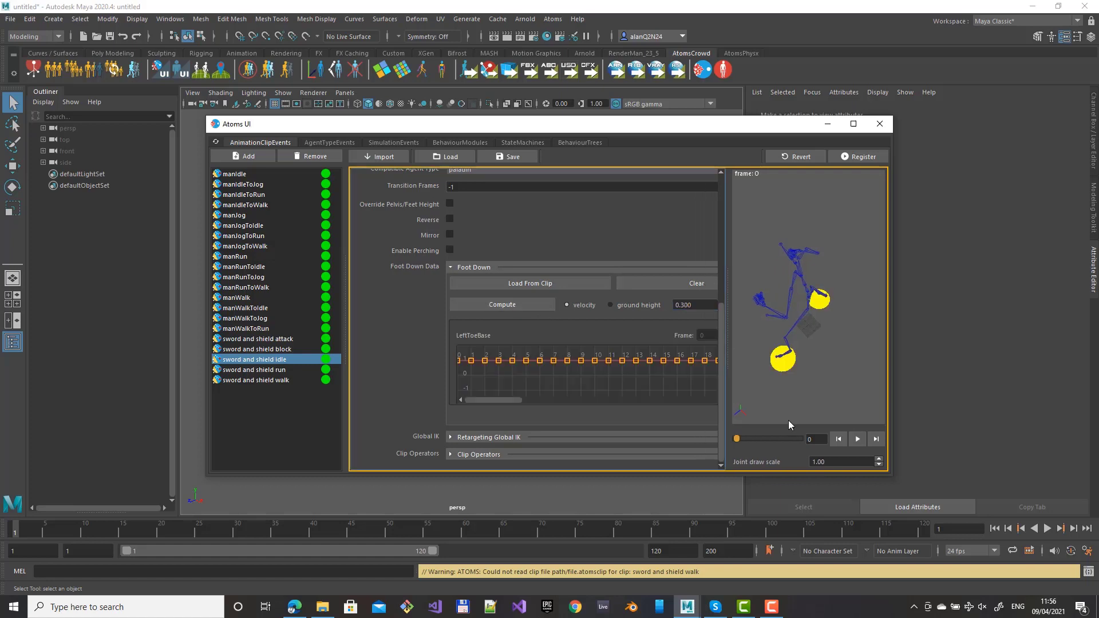
pyautogui.moveTo(740, 435); pyautogui.dragTo(716, 435)
pyautogui.click(863, 156)
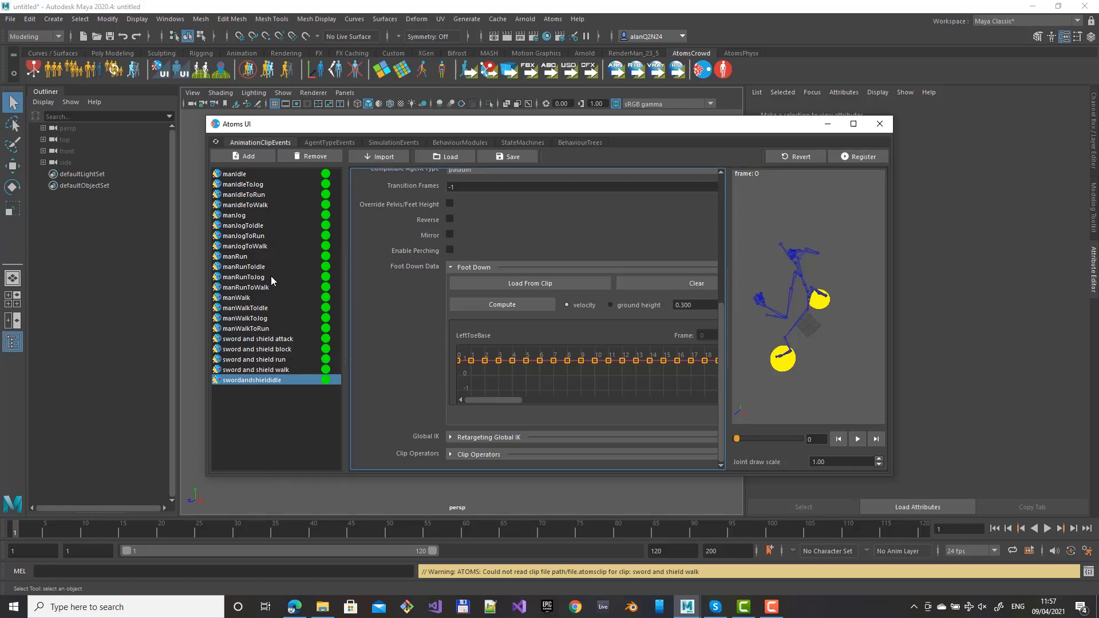
# Give the sword and shield walk clip a Static direction type, direction 0, 0, 1 and compatible agent type paladin.
pyautogui.click(265, 370)
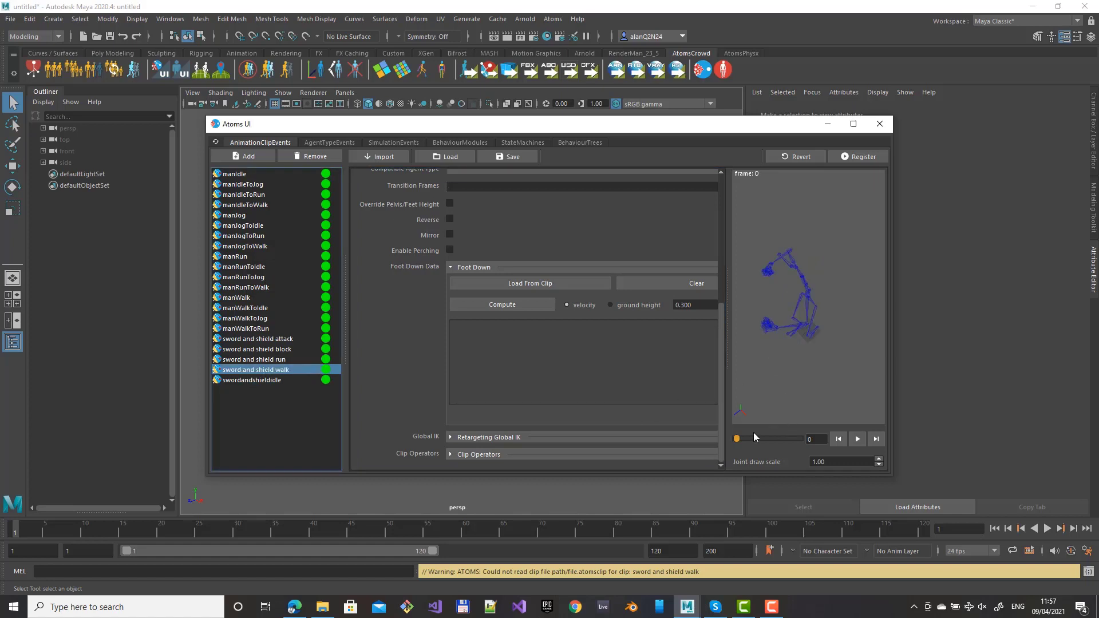
pyautogui.scroll(6, 686, 394)
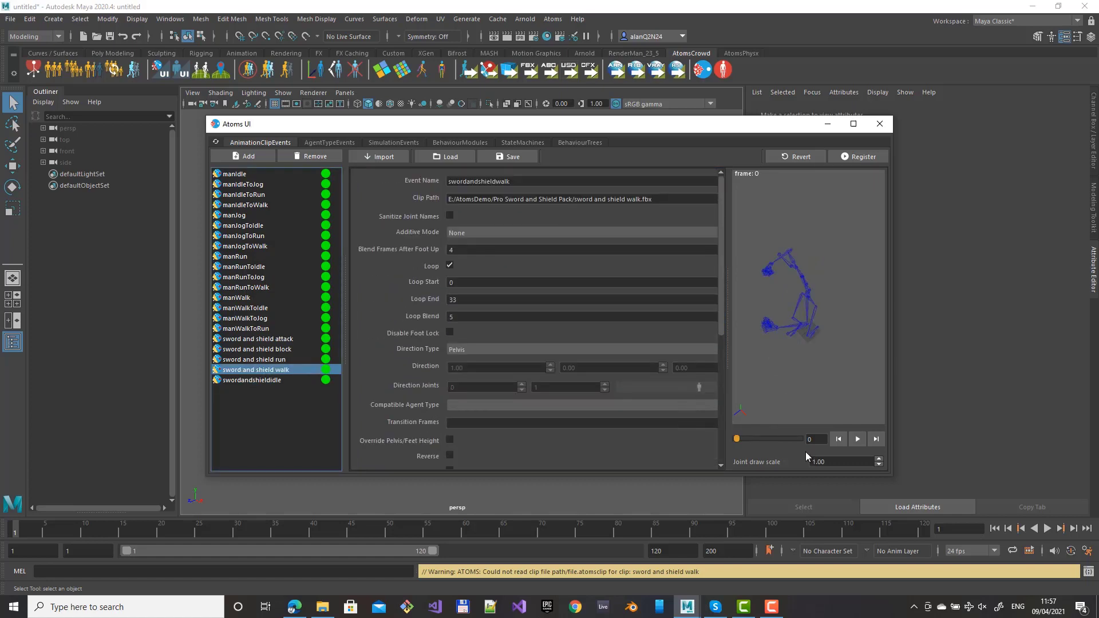
pyautogui.moveTo(736, 439)
pyautogui.mouseDown()
pyautogui.moveTo(795, 439)
pyautogui.moveTo(737, 439)
pyautogui.mouseUp()
pyautogui.click(469, 348)
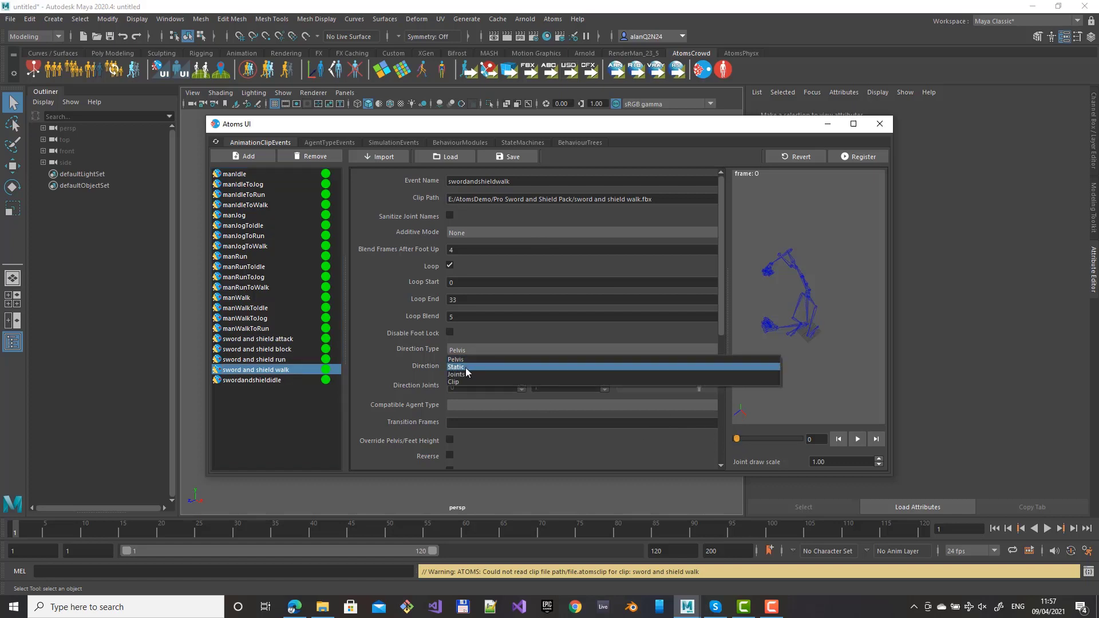
pyautogui.click(472, 370)
pyautogui.moveTo(475, 368); pyautogui.dragTo(428, 363)
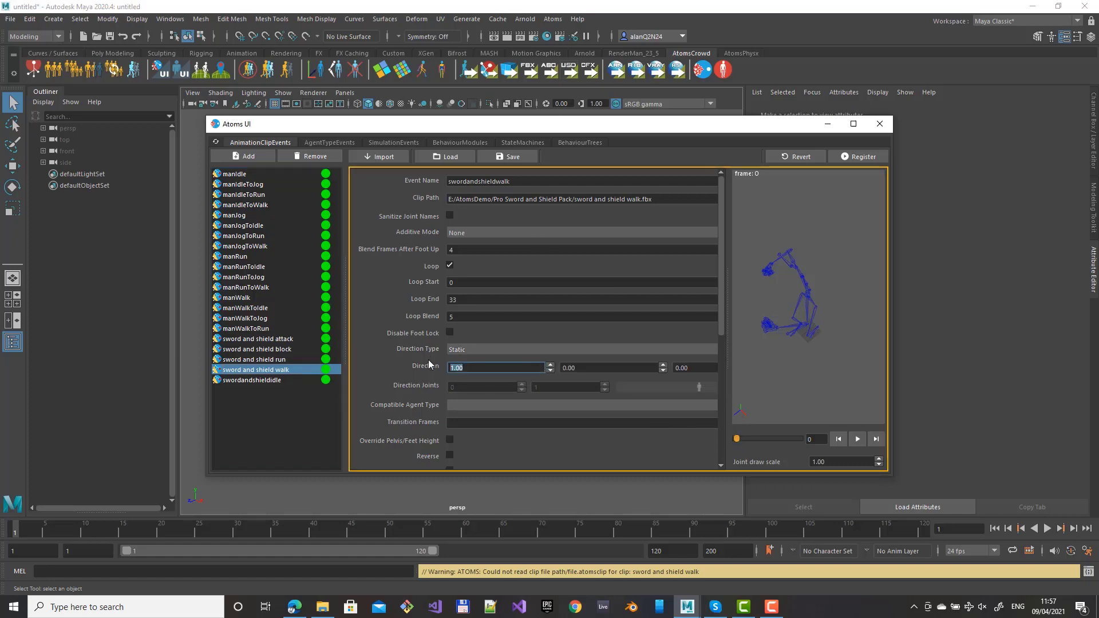
pyautogui.write('0.')
pyautogui.press('Tab')
pyautogui.press('Tab')
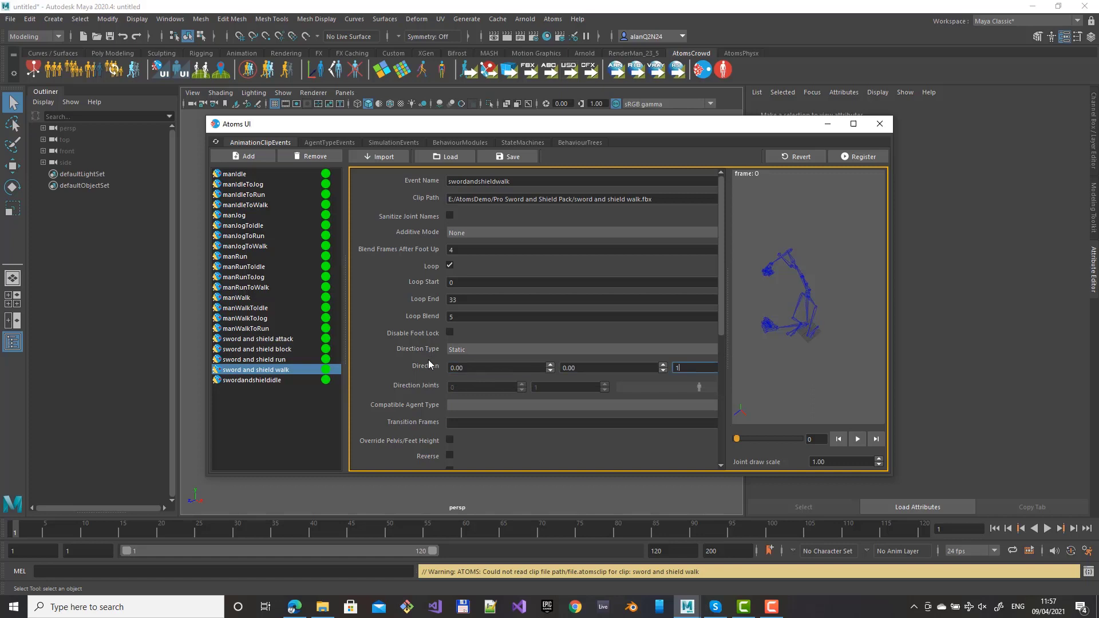
pyautogui.click(459, 403)
pyautogui.click(461, 428)
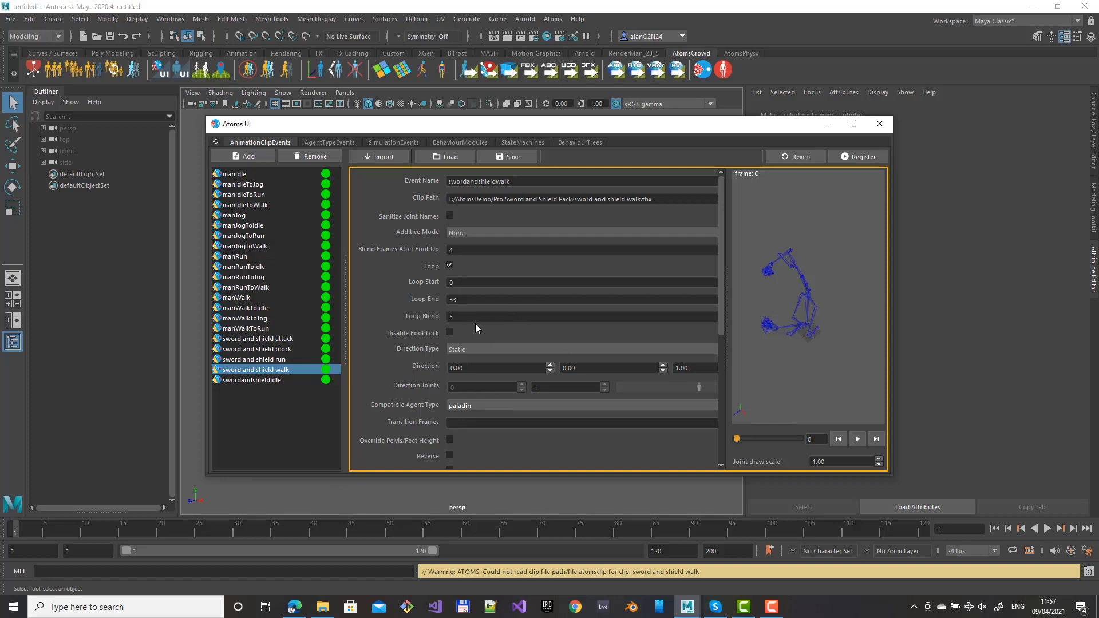
# Set the walk clip's loop blend to 1 and scrub through the animation preview to check the loop.
pyautogui.moveTo(745, 438); pyautogui.dragTo(709, 447)
pyautogui.moveTo(736, 439)
pyautogui.mouseDown()
pyautogui.moveTo(808, 442)
pyautogui.moveTo(735, 438)
pyautogui.mouseUp()
pyautogui.doubleClick(472, 318)
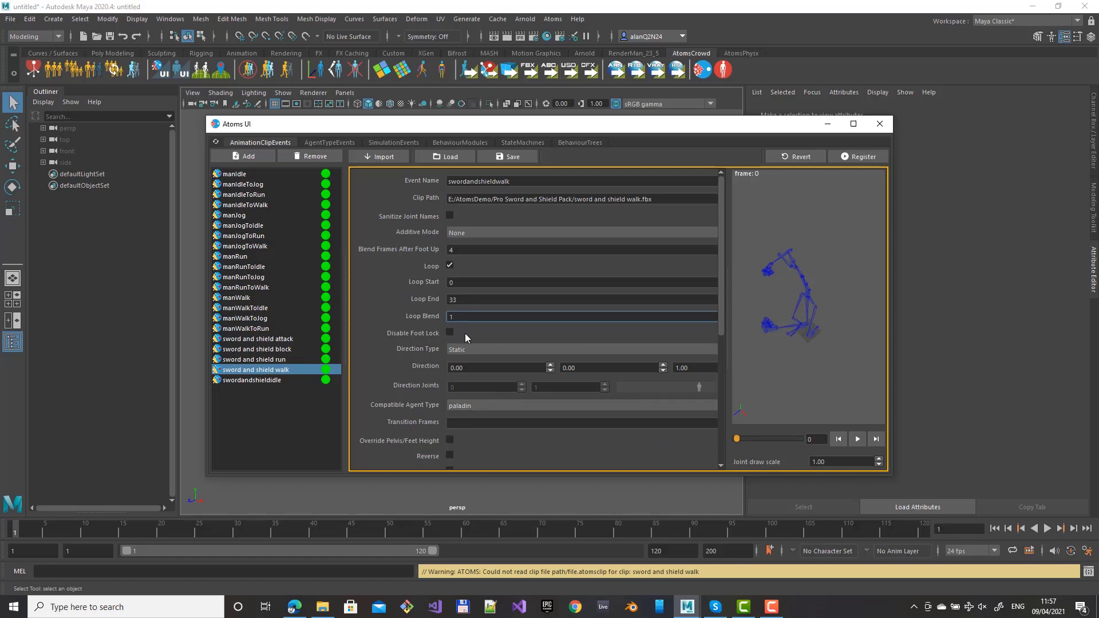
pyautogui.moveTo(736, 439); pyautogui.dragTo(800, 441)
pyautogui.moveTo(799, 438); pyautogui.dragTo(735, 439)
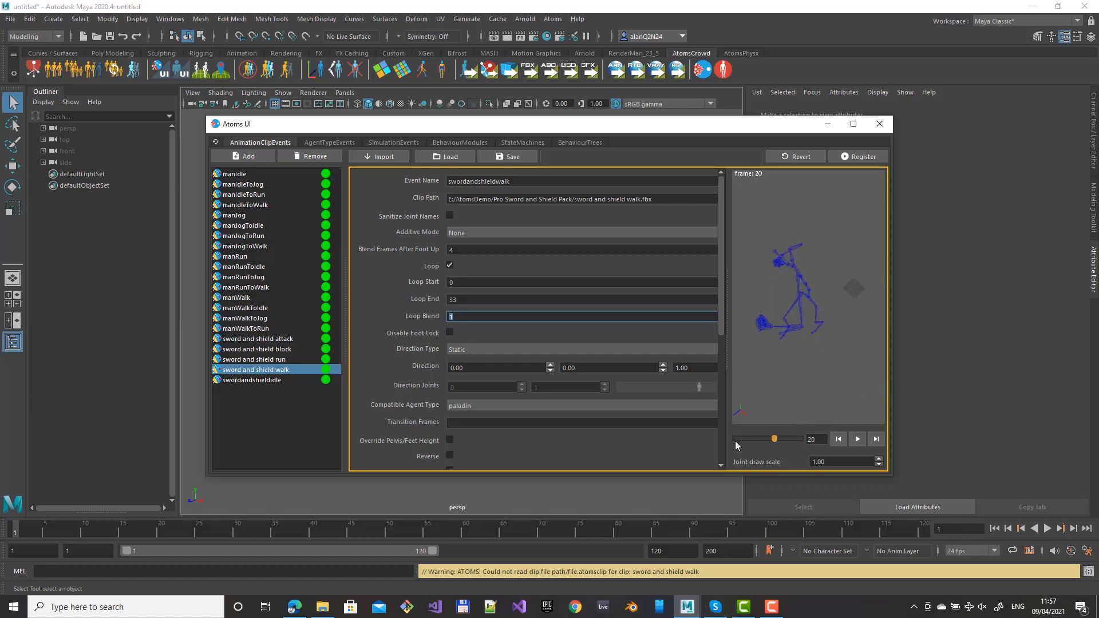
# Adjust the walk clip's blend frames after foot up, compute its foot down data by velocity at 0.3, and register the clip.
pyautogui.click(465, 252)
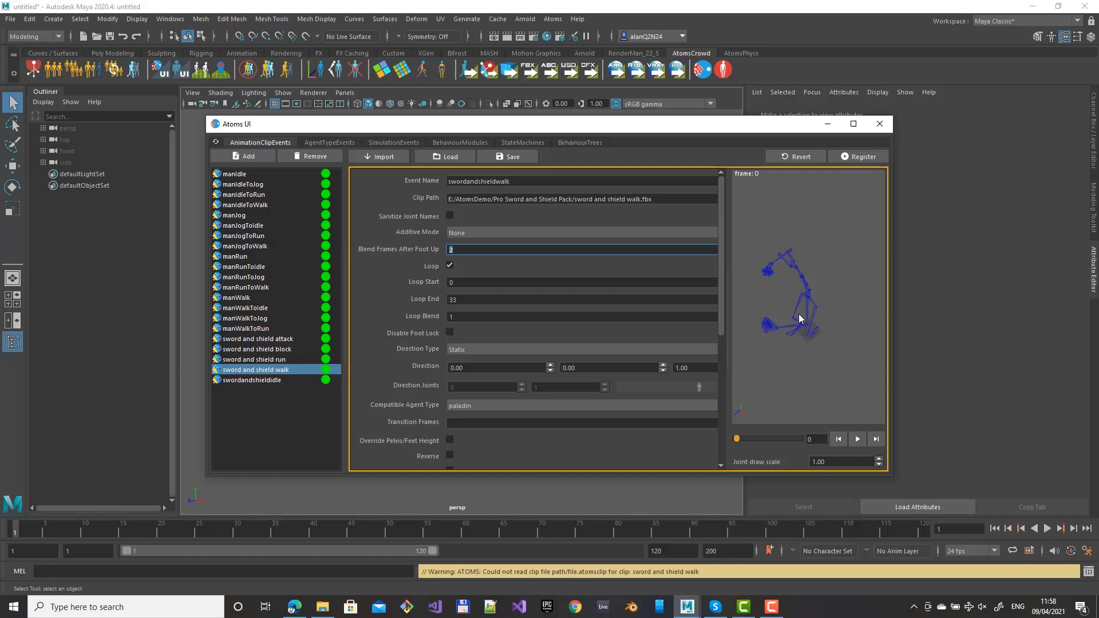
pyautogui.moveTo(718, 304); pyautogui.dragTo(703, 411)
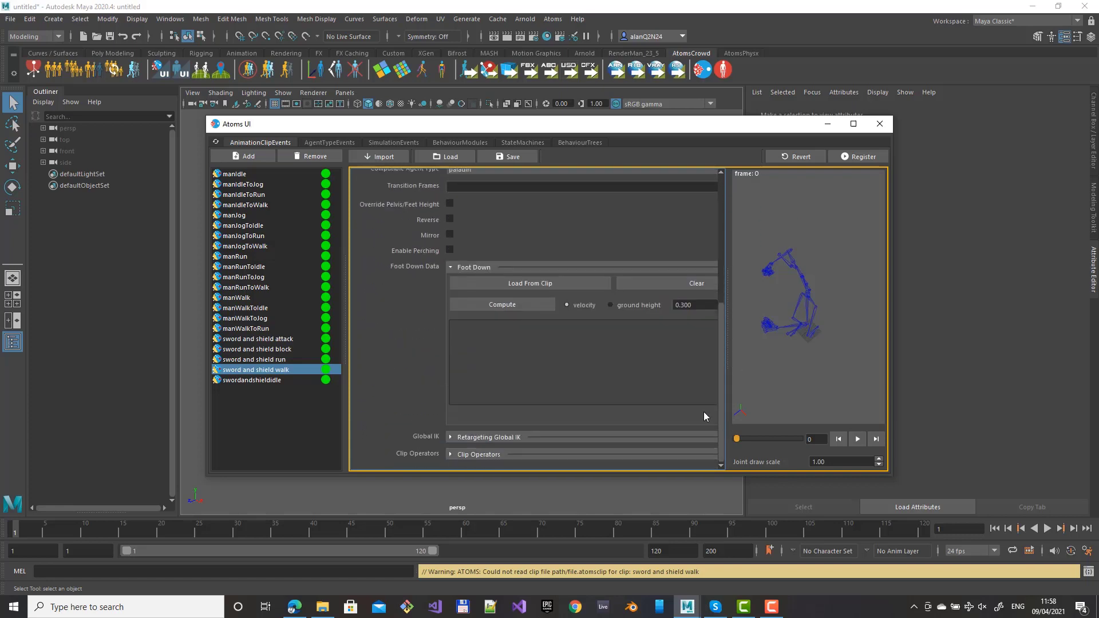
pyautogui.click(521, 303)
pyautogui.moveTo(737, 439); pyautogui.dragTo(715, 432)
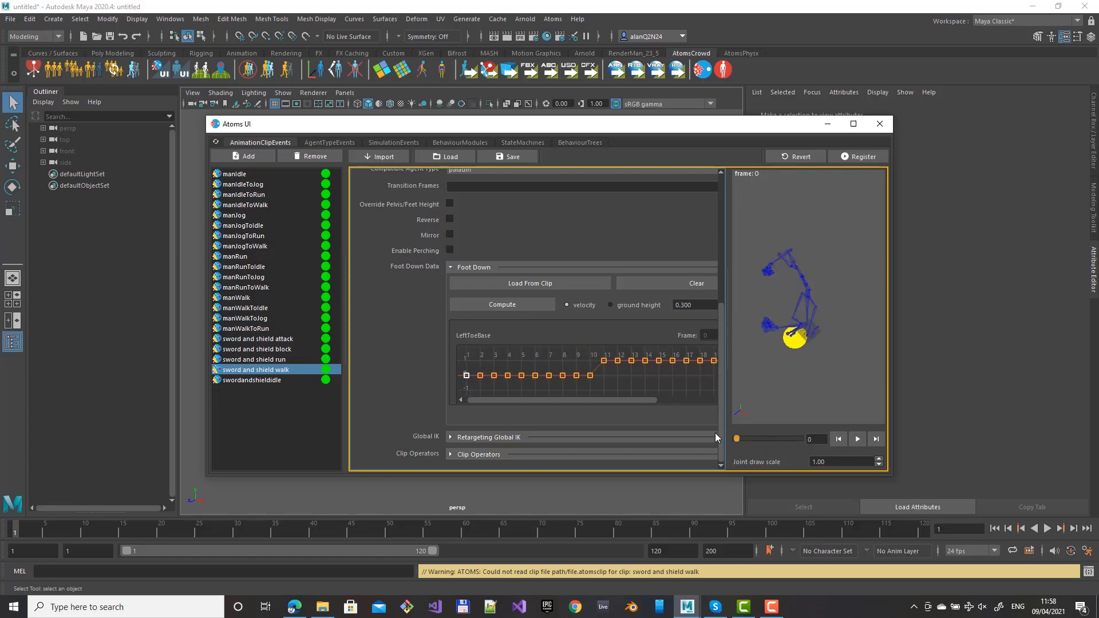
pyautogui.click(863, 157)
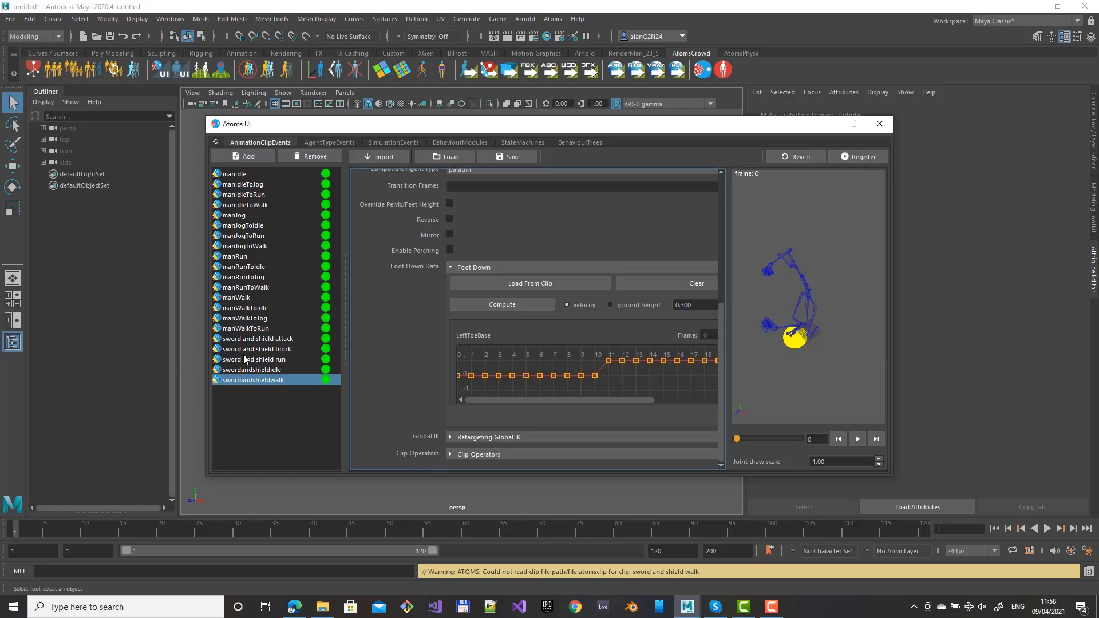
# Give the sword and shield run clip a Static direction type, direction 0, 0, 1 and compatible agent type paladin.
pyautogui.click(270, 361)
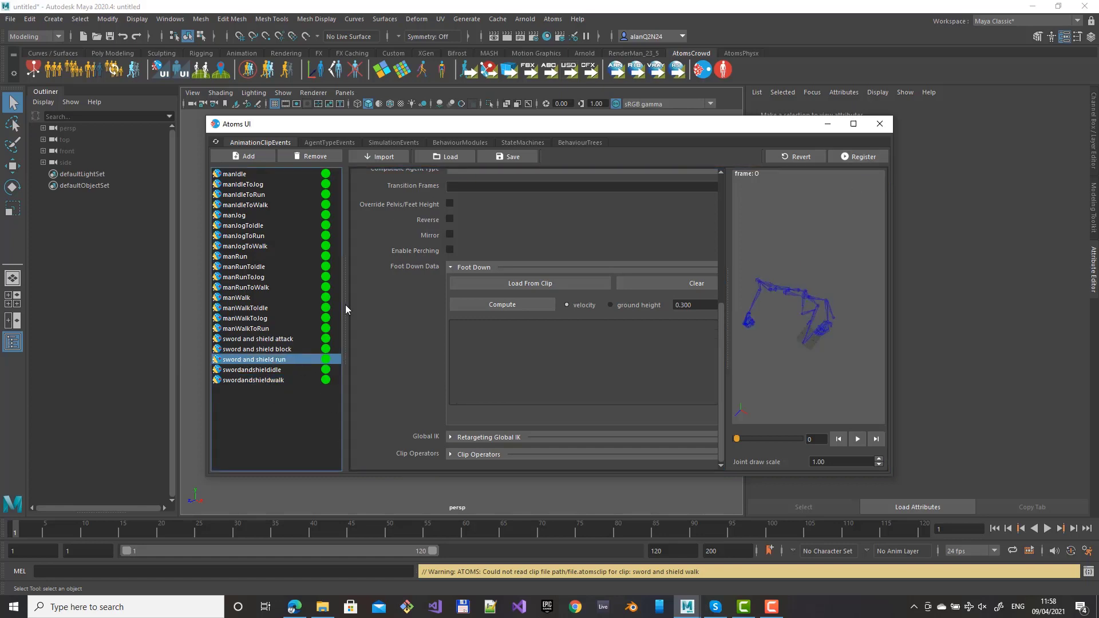
pyautogui.scroll(5, 412, 275)
pyautogui.click(455, 285)
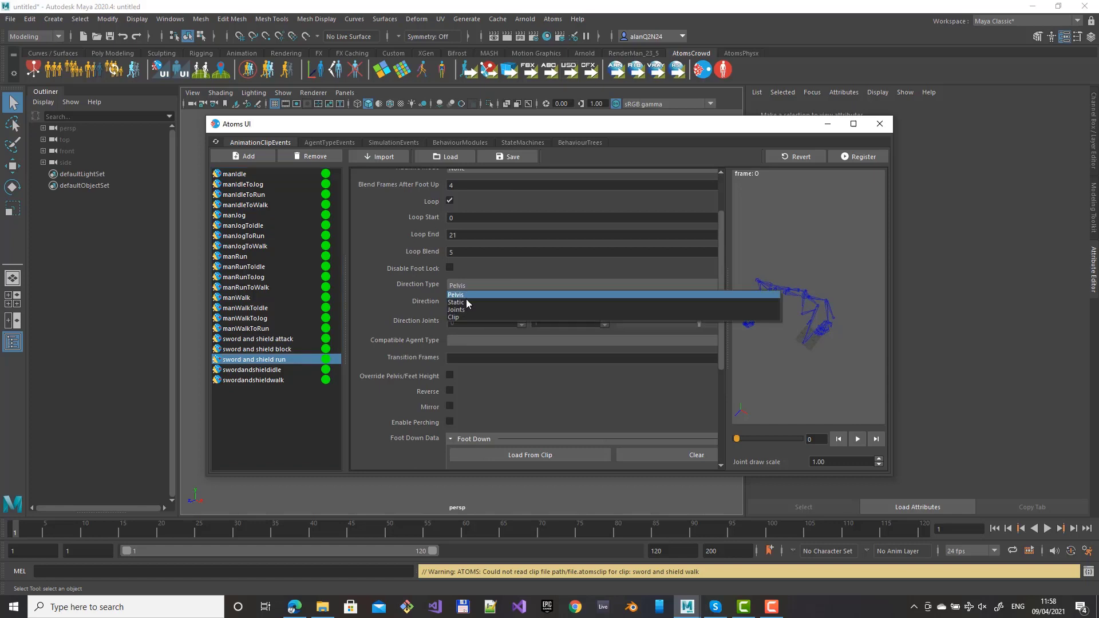
pyautogui.click(466, 302)
pyautogui.moveTo(472, 304); pyautogui.dragTo(439, 302)
pyautogui.write('0.')
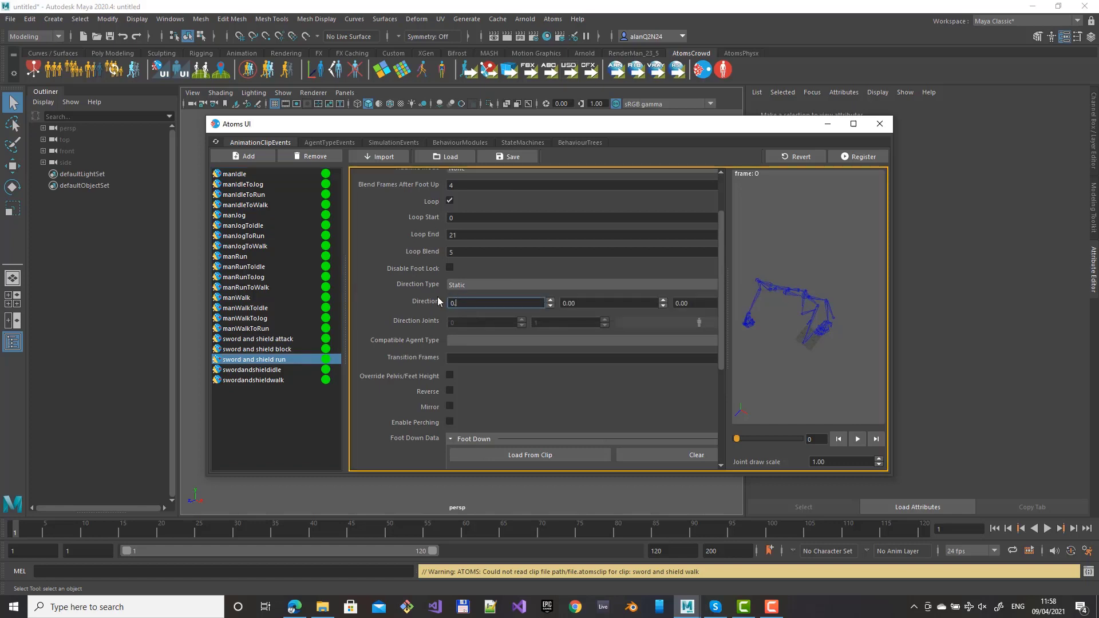
pyautogui.press('Tab')
pyautogui.press('Tab')
pyautogui.write('1')
pyautogui.press('Return')
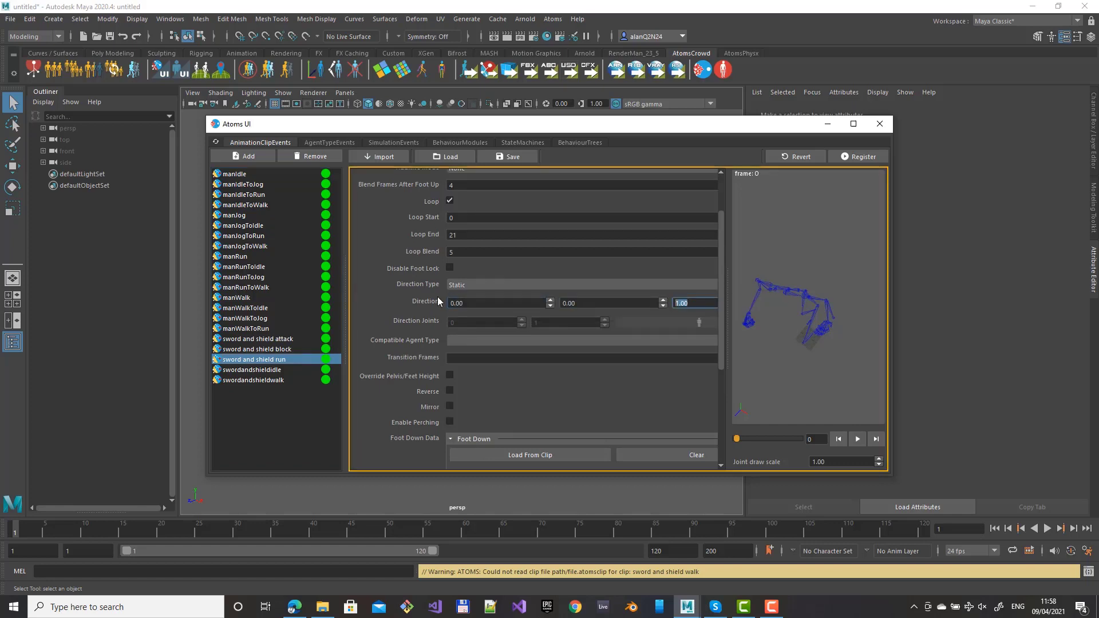
pyautogui.click(458, 340)
pyautogui.click(461, 366)
# Scrub through the run clip's loop, set its loop blend to 1 and adjust its blend frames after foot up.
pyautogui.scroll(2, 413, 340)
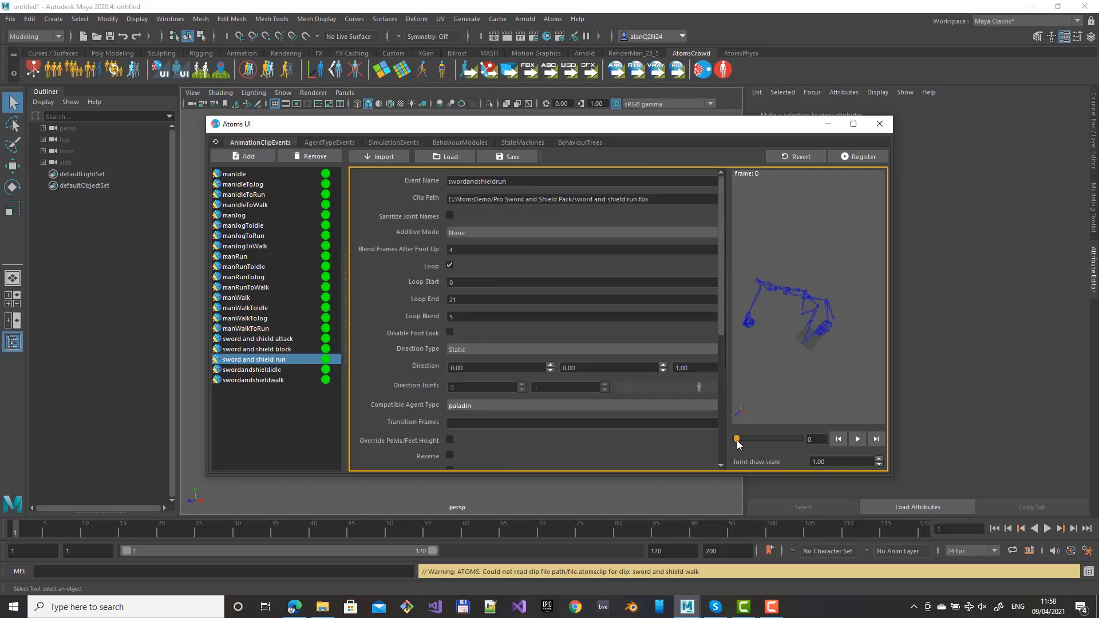
pyautogui.moveTo(737, 444); pyautogui.dragTo(834, 430)
pyautogui.scroll(-2, 393, 361)
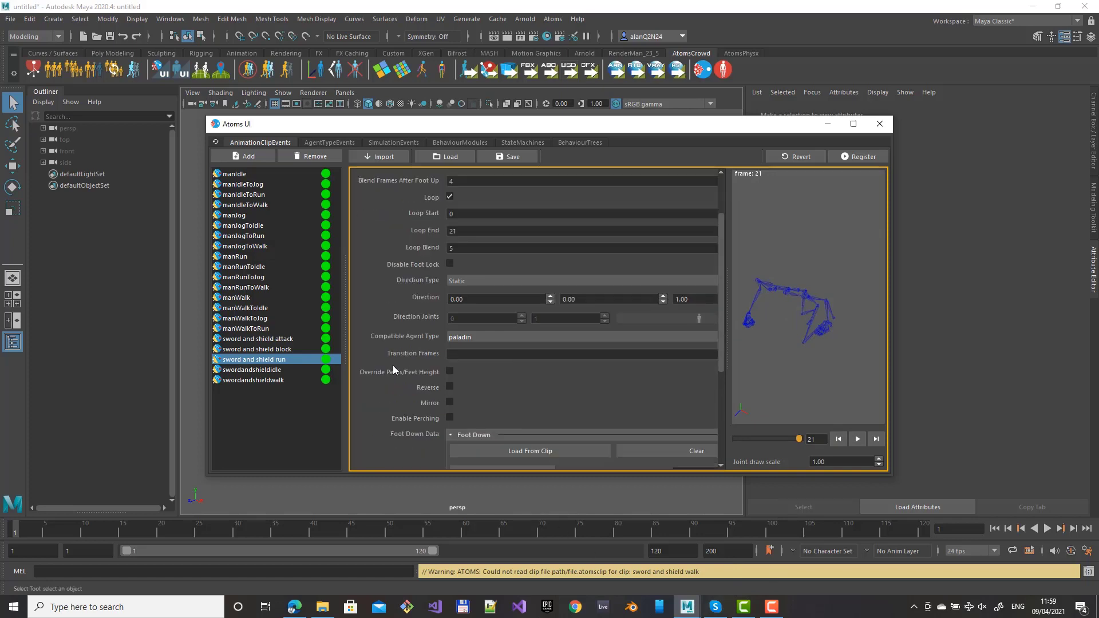
pyautogui.scroll(-5, 394, 361)
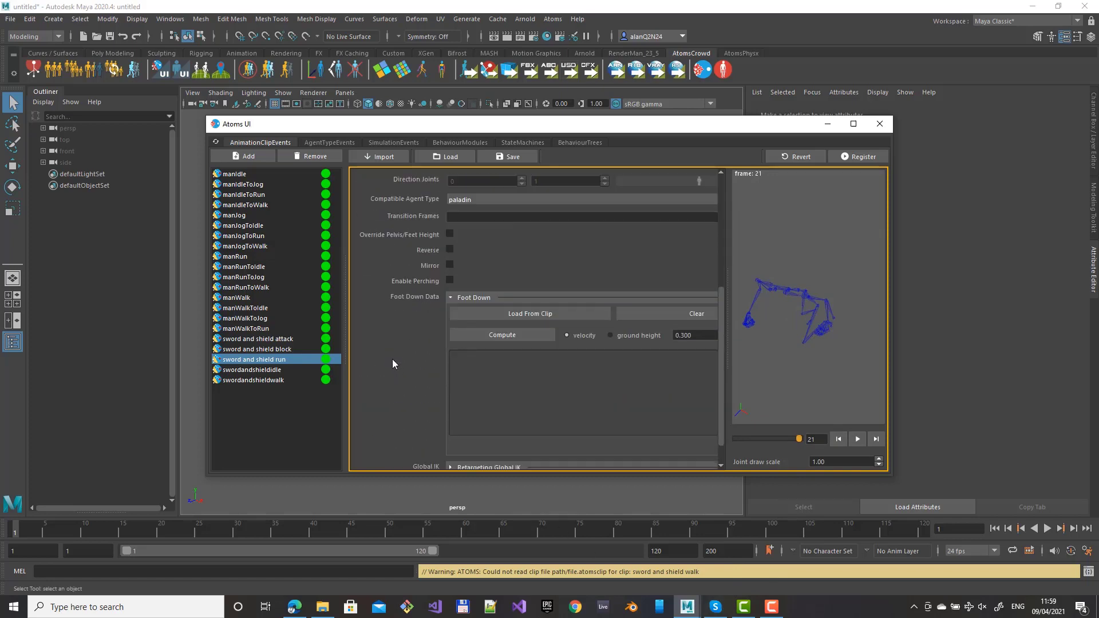
pyautogui.scroll(6, 435, 301)
pyautogui.doubleClick(472, 283)
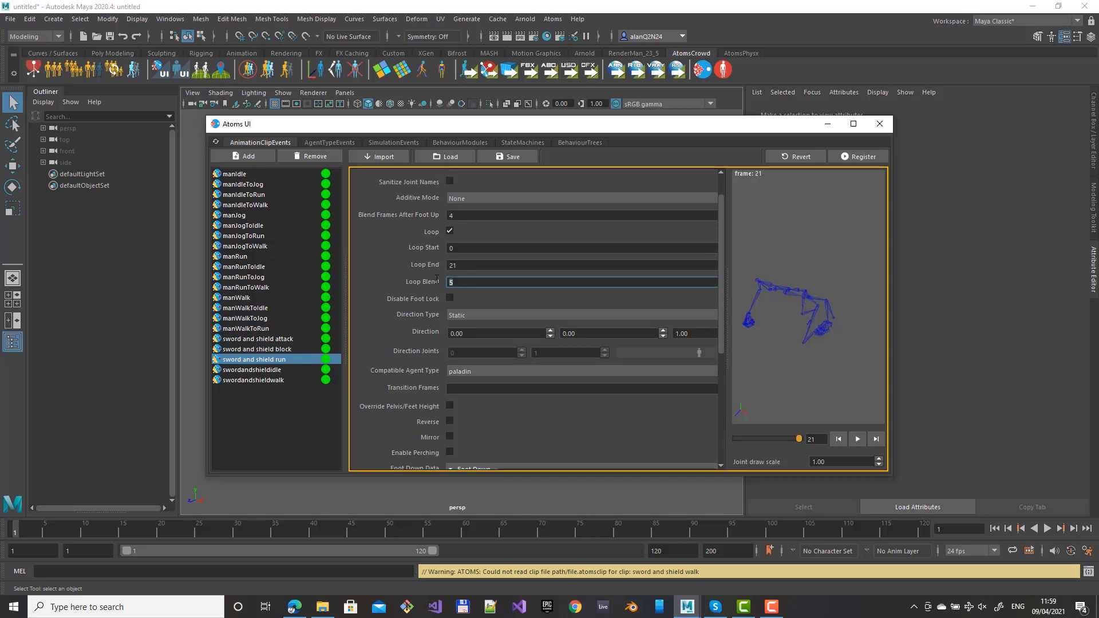
pyautogui.doubleClick(456, 215)
# Compute the run clip's foot down data by velocity with a threshold of 0.3, preview it, and register the clip.
pyautogui.scroll(-4, 393, 297)
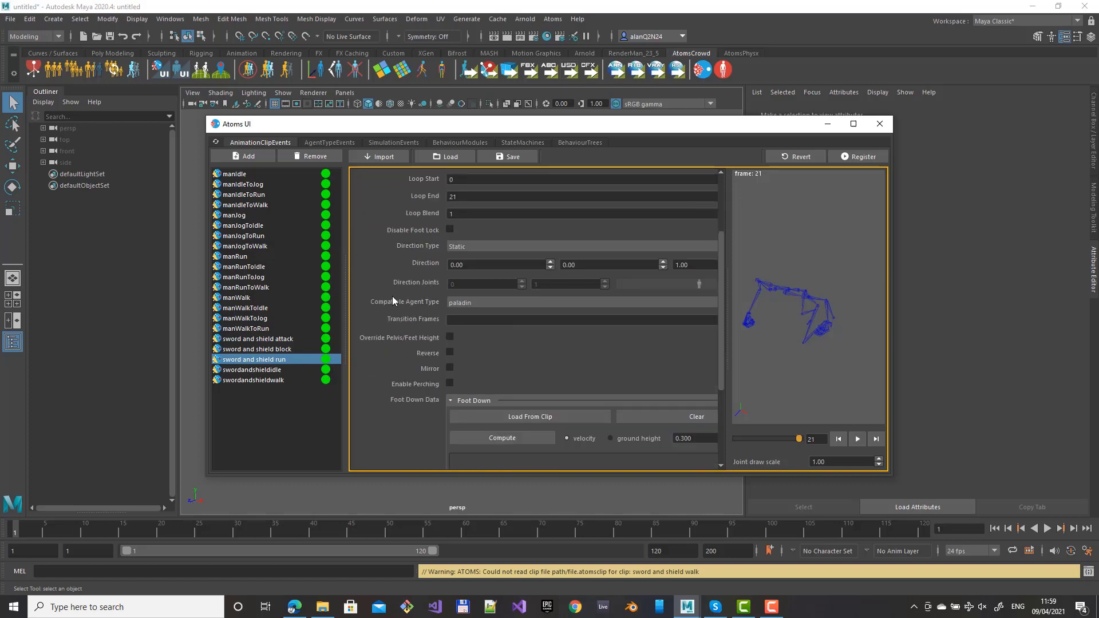
pyautogui.click(525, 307)
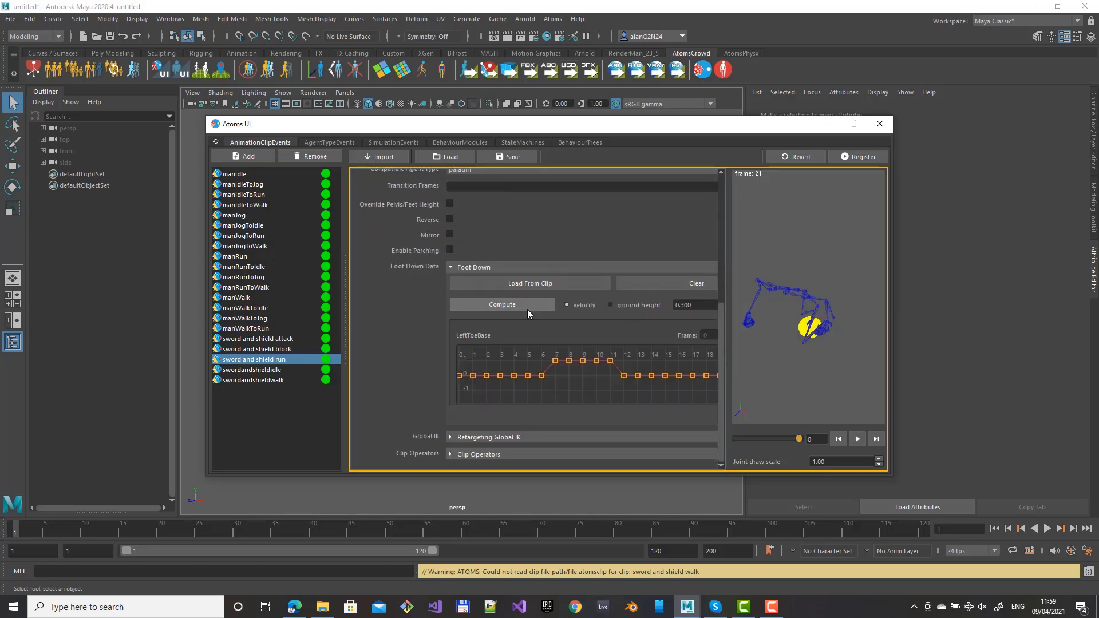
pyautogui.moveTo(799, 439)
pyautogui.mouseDown()
pyautogui.moveTo(726, 441)
pyautogui.moveTo(807, 449)
pyautogui.mouseUp()
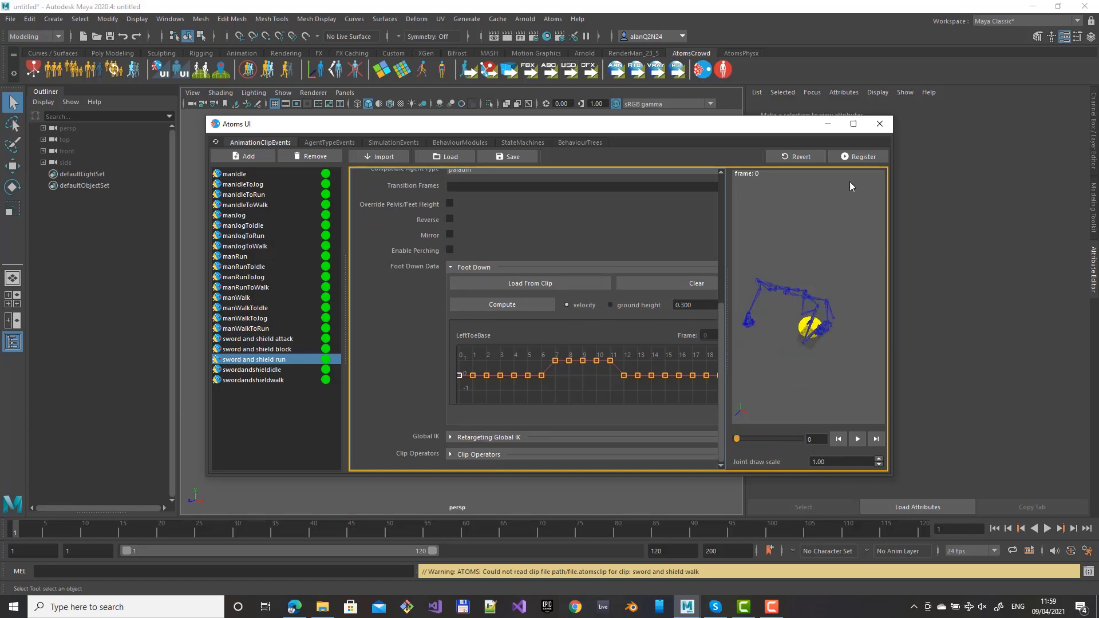
pyautogui.click(858, 157)
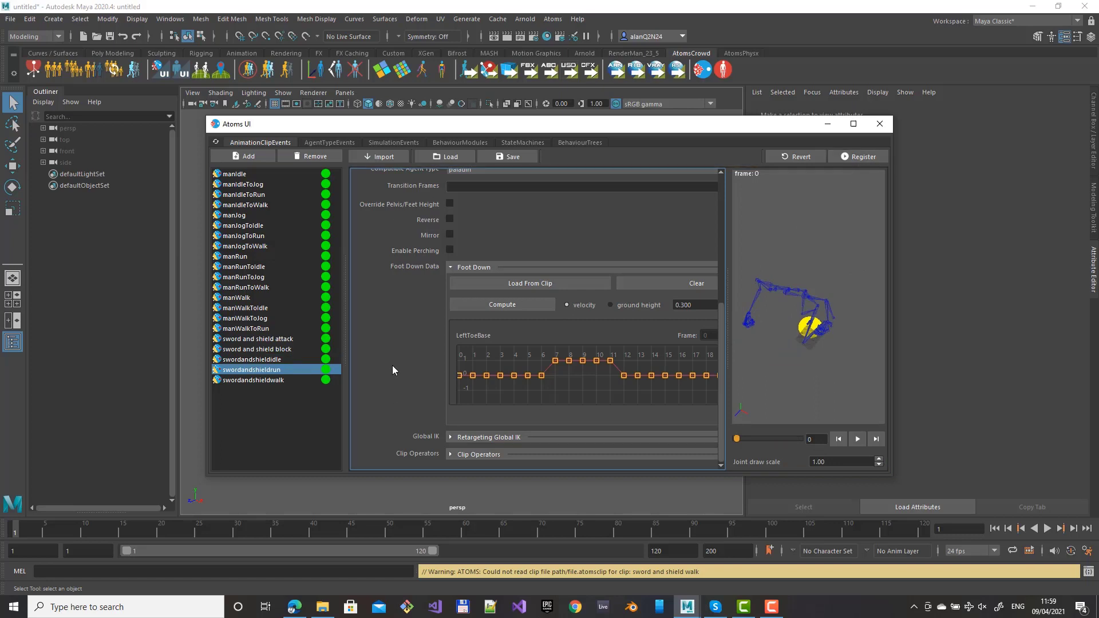
# Preview the sword and shield attack clip and enlarge the Atoms UI window to show its full settings.
pyautogui.click(260, 339)
pyautogui.moveTo(741, 439); pyautogui.dragTo(772, 441)
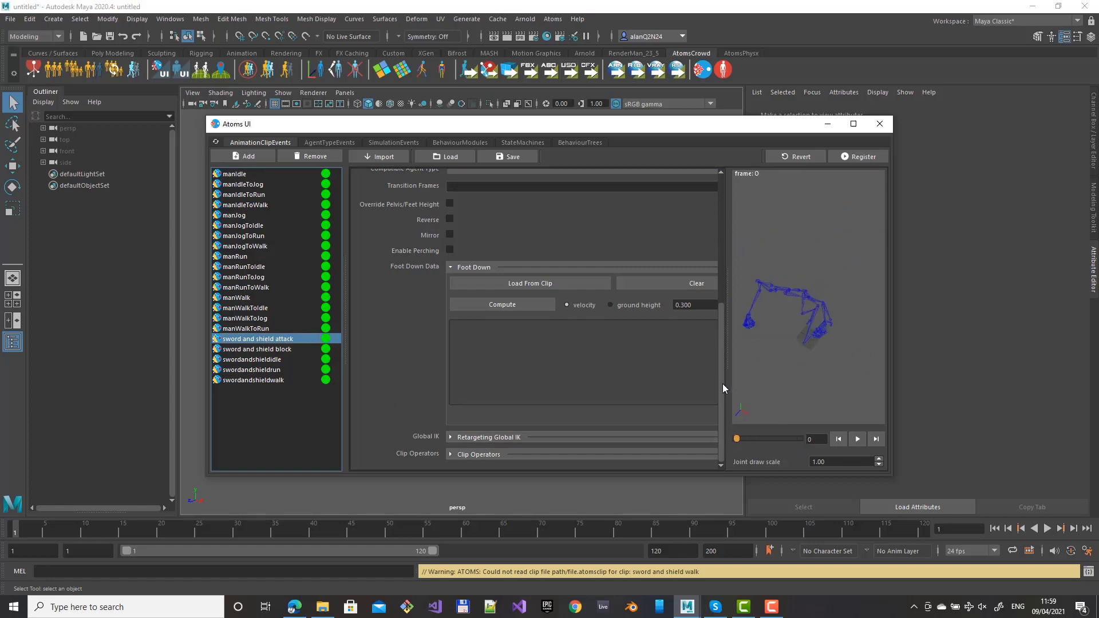
pyautogui.moveTo(721, 384); pyautogui.dragTo(723, 216)
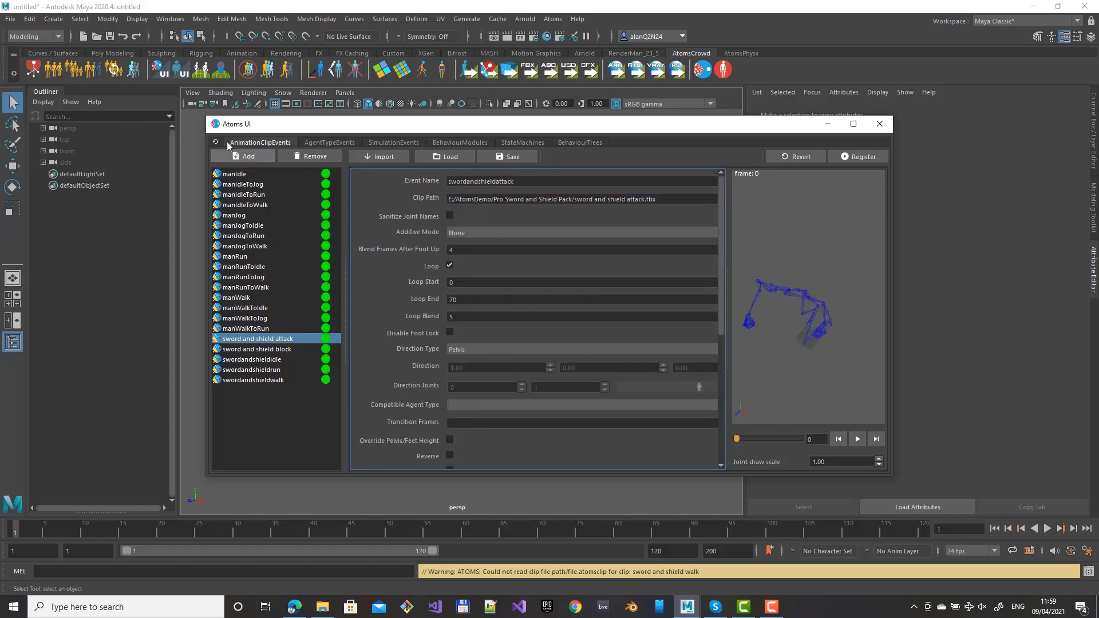
pyautogui.moveTo(208, 117); pyautogui.dragTo(81, 88)
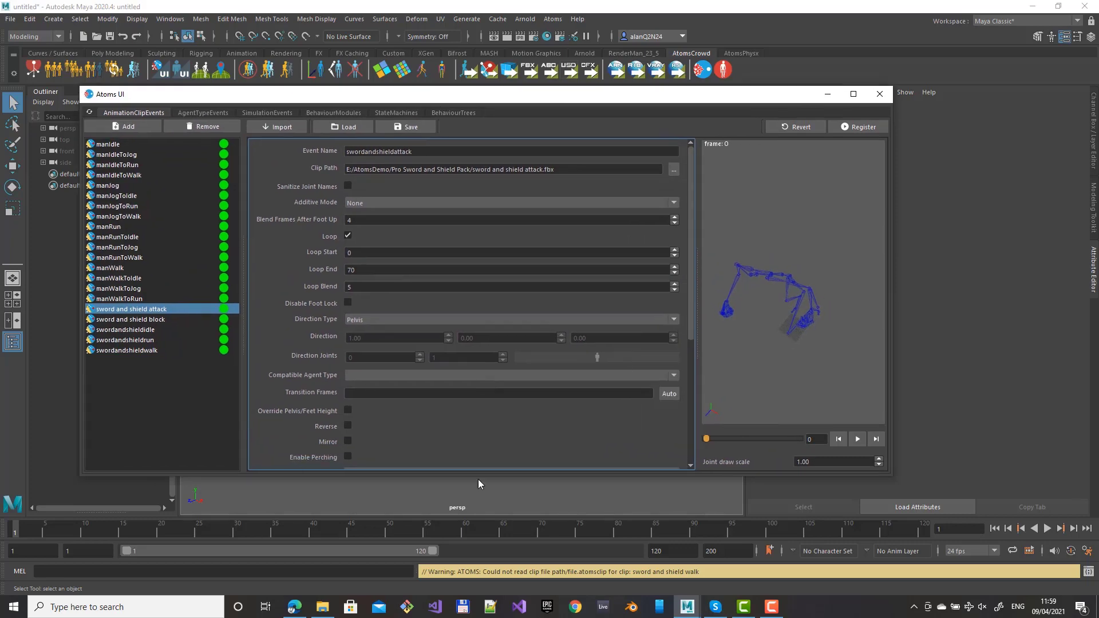
# Import sword and shield slash.fbx from the Pro Sword and Shield Pack folder in File Explorer and scrub through the new clip.
pyautogui.click(332, 607)
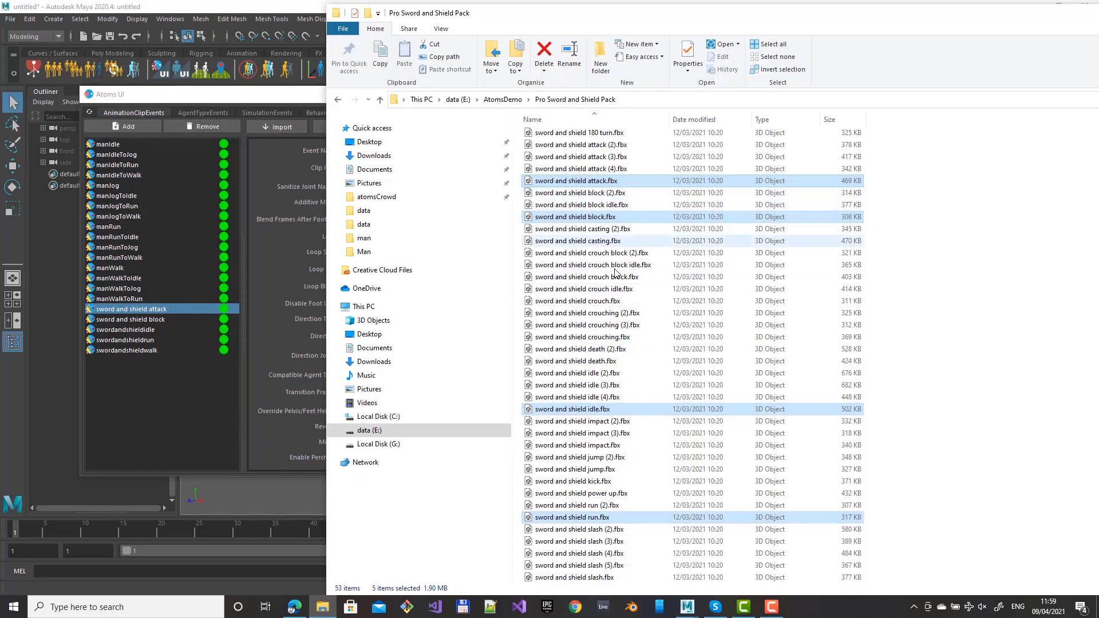
pyautogui.scroll(-2, 626, 327)
pyautogui.scroll(-1, 626, 330)
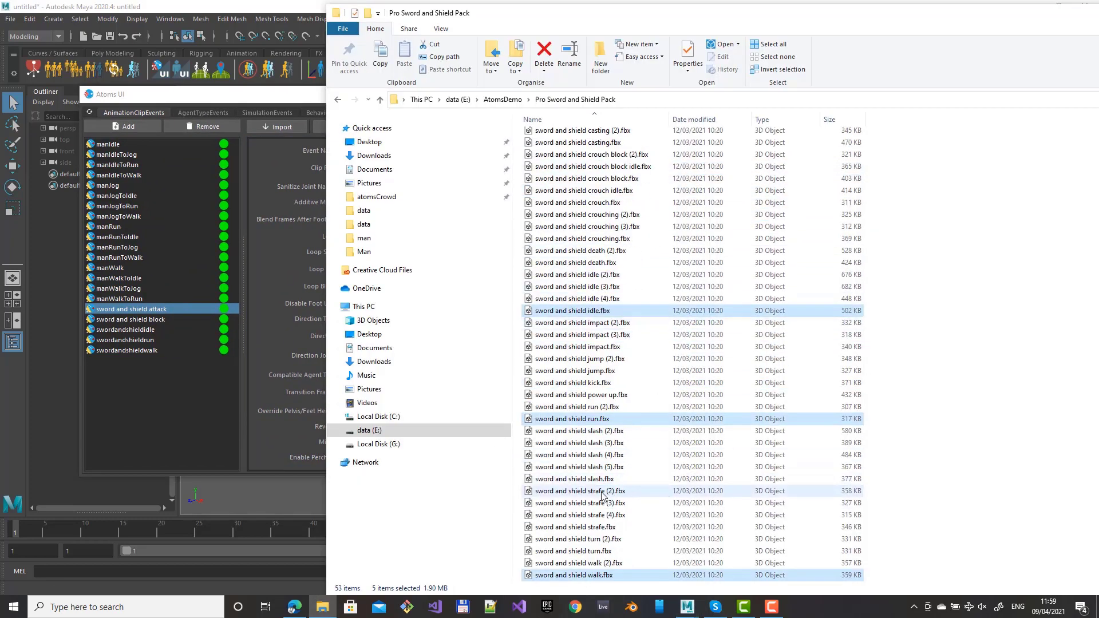
pyautogui.click(575, 478)
pyautogui.moveTo(251, 442); pyautogui.dragTo(136, 412)
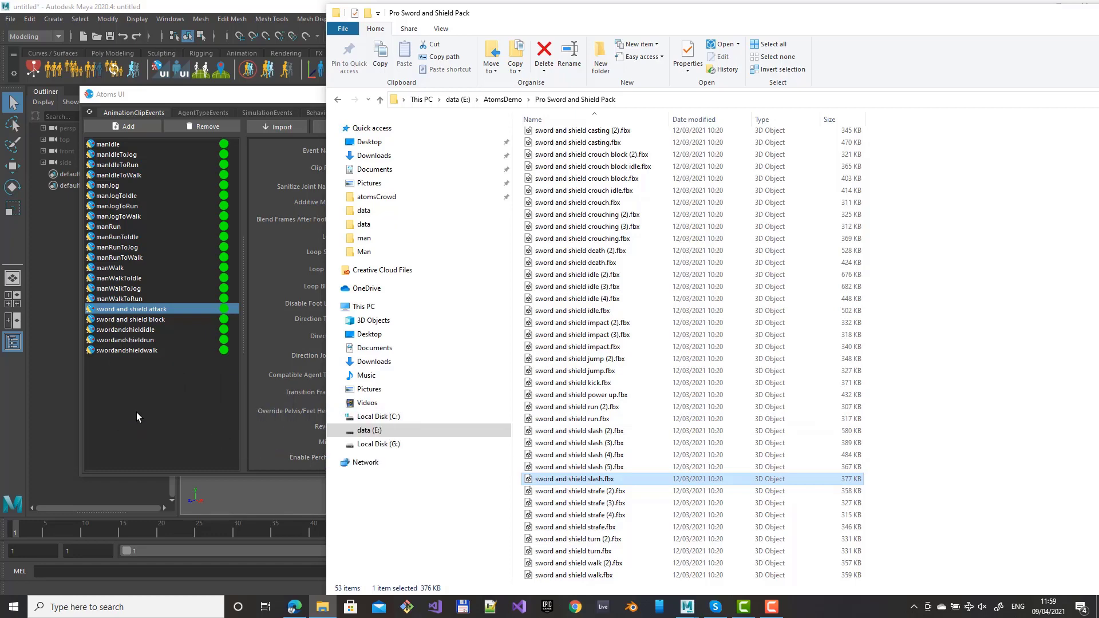
pyautogui.click(153, 310)
pyautogui.click(149, 331)
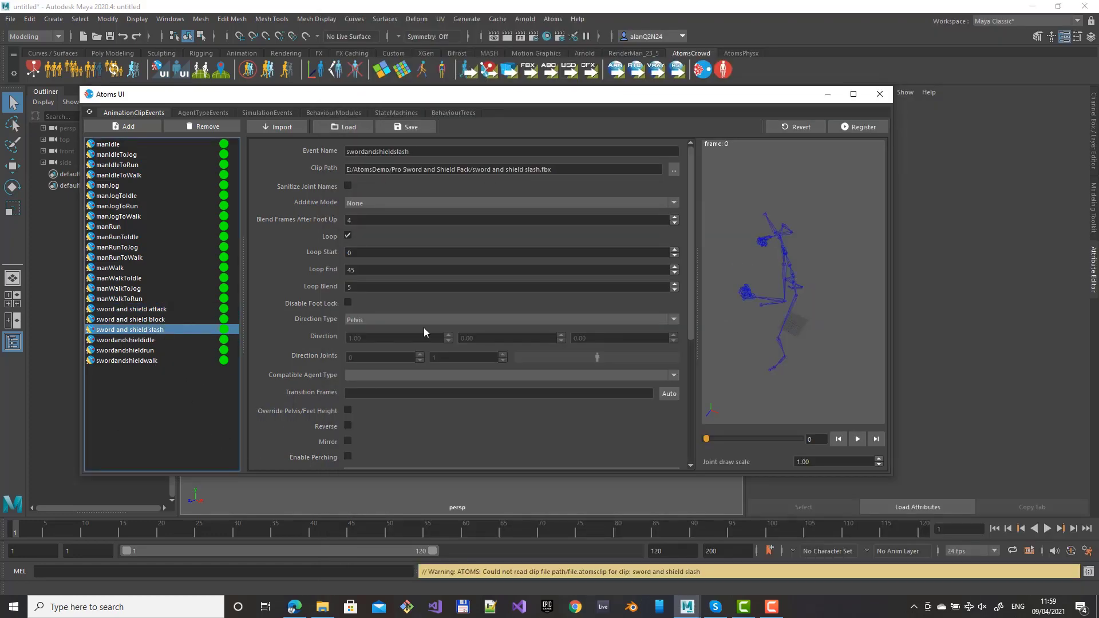
pyautogui.moveTo(708, 439); pyautogui.dragTo(686, 430)
pyautogui.moveTo(708, 439); pyautogui.dragTo(683, 462)
# Give the sword and shield slash clip a Static direction type, direction 0, 0, 1 and compatible agent type paladin.
pyautogui.click(386, 320)
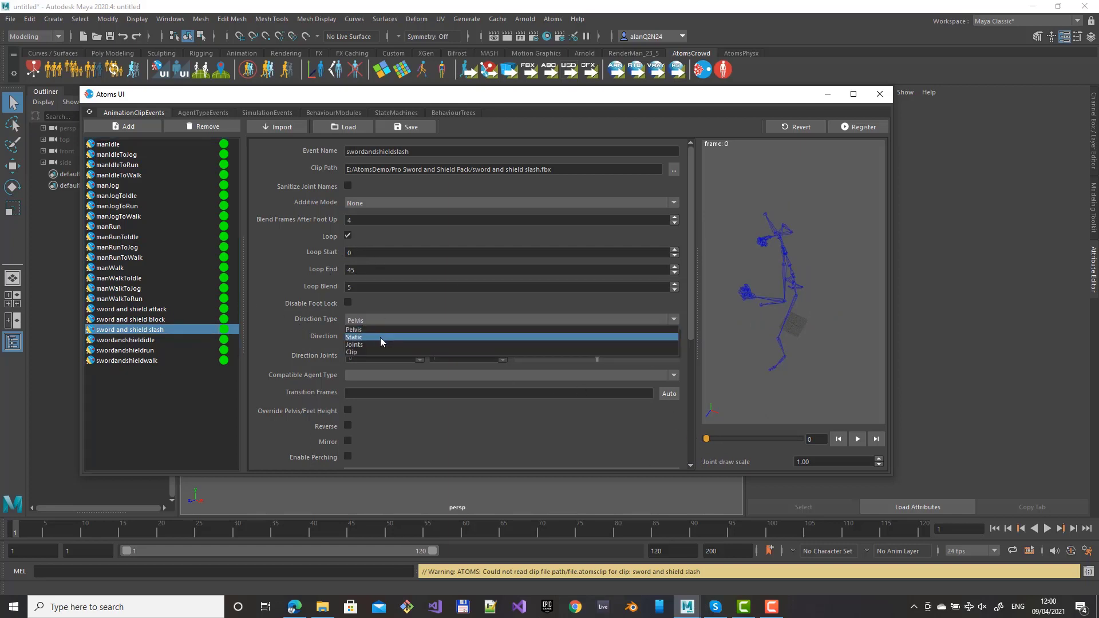
pyautogui.click(380, 338)
pyautogui.press('Tab')
pyautogui.write('0')
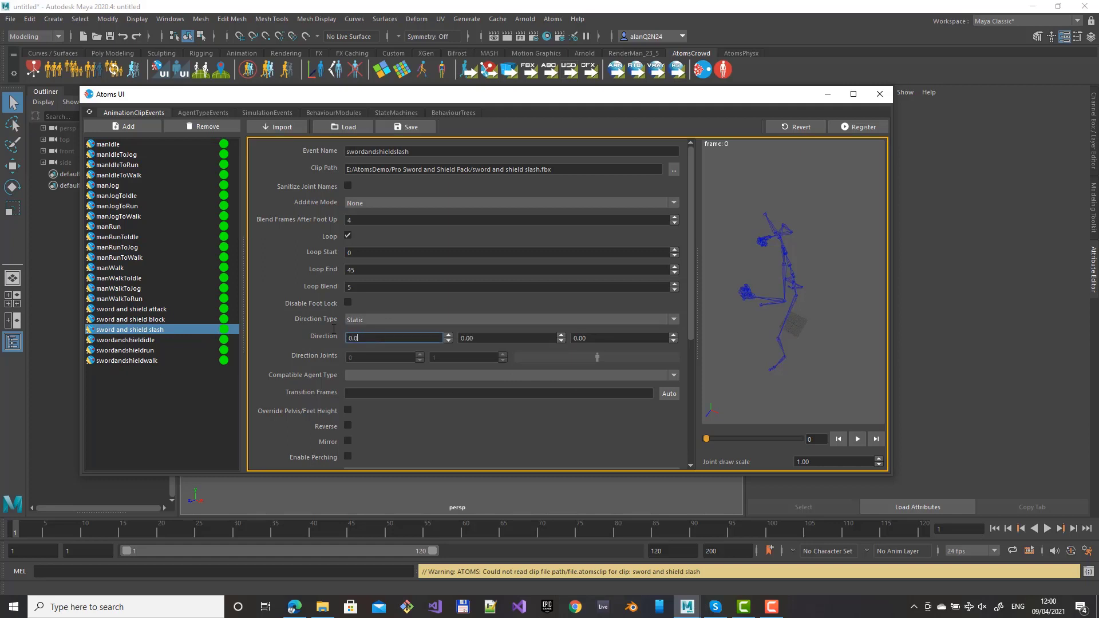
pyautogui.press('Tab')
pyautogui.press('Tab')
pyautogui.write('1')
pyautogui.press('Return')
pyautogui.click(354, 375)
pyautogui.click(352, 394)
# Compute the slash clip's foot down data by velocity with a threshold of 0.3, check it in the preview, and register the clip.
pyautogui.scroll(-3, 303, 364)
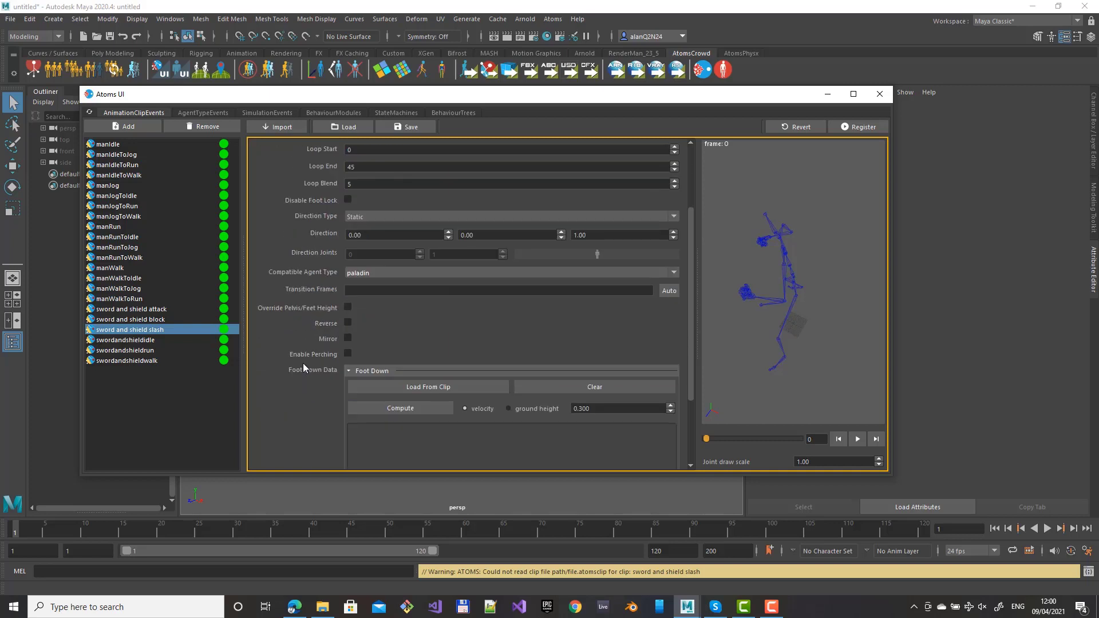
pyautogui.scroll(-2, 435, 413)
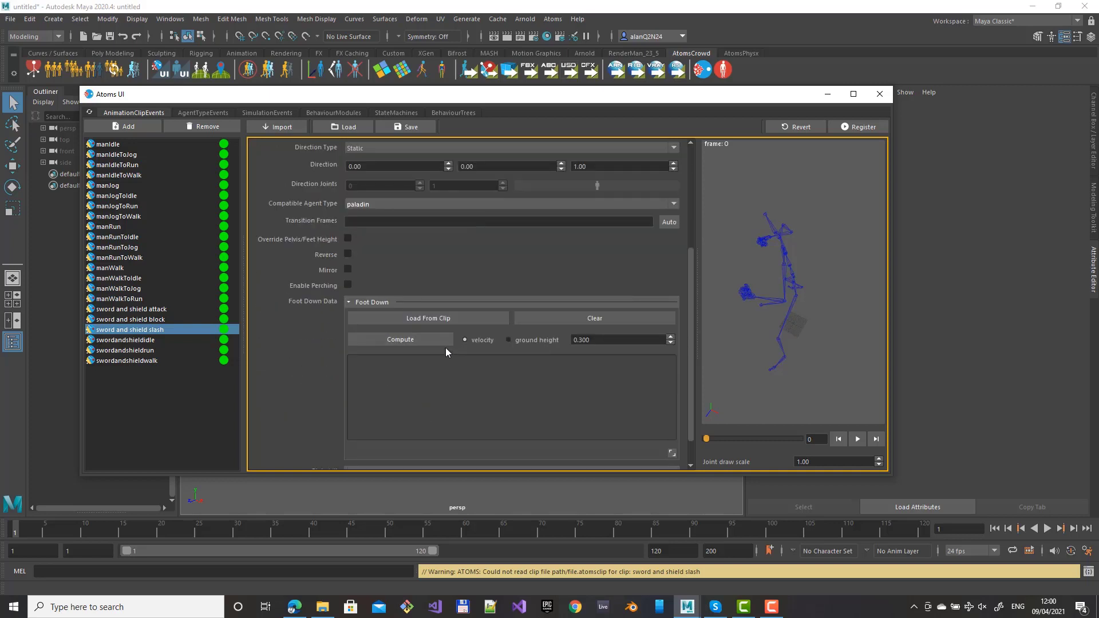
pyautogui.click(414, 339)
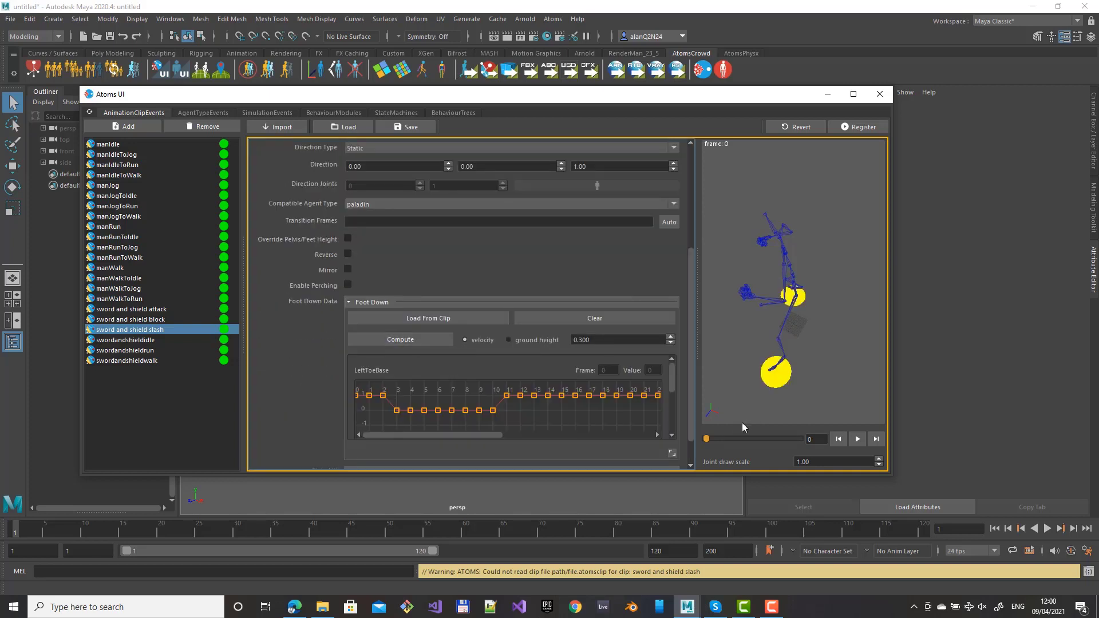
pyautogui.moveTo(705, 439); pyautogui.dragTo(678, 442)
pyautogui.moveTo(468, 435); pyautogui.dragTo(633, 455)
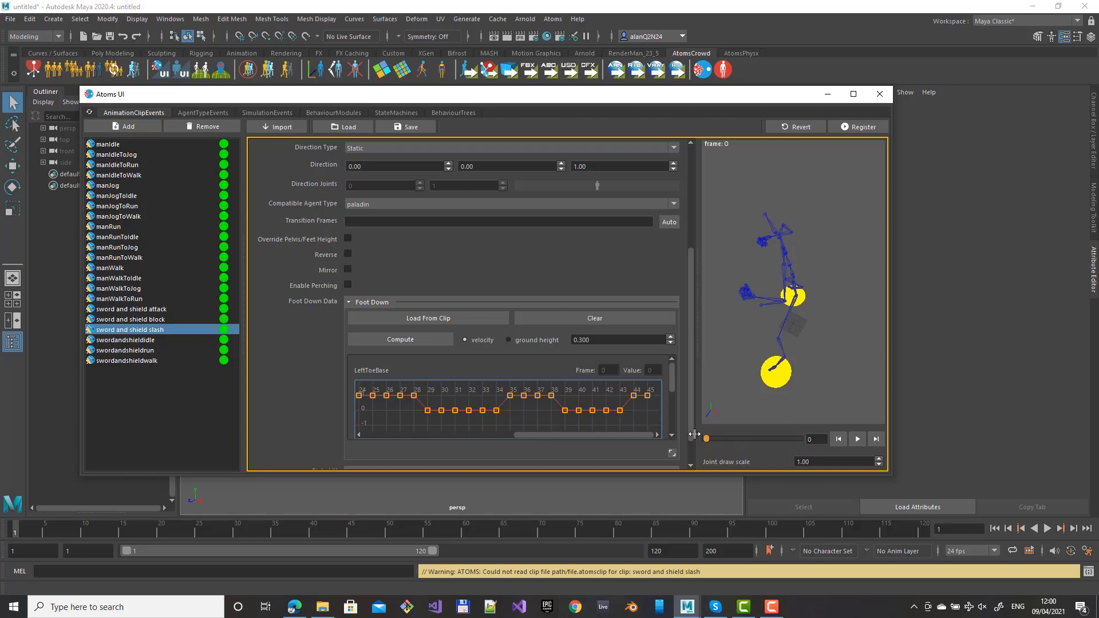
pyautogui.moveTo(706, 438)
pyautogui.mouseDown()
pyautogui.moveTo(836, 455)
pyautogui.moveTo(703, 439)
pyautogui.mouseUp()
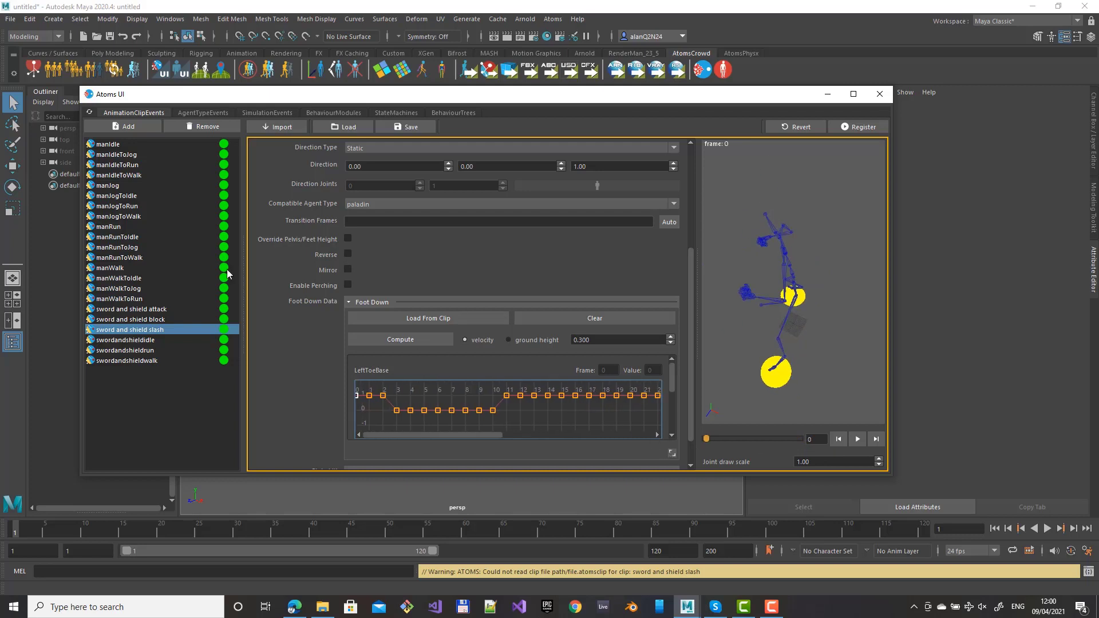
pyautogui.click(859, 129)
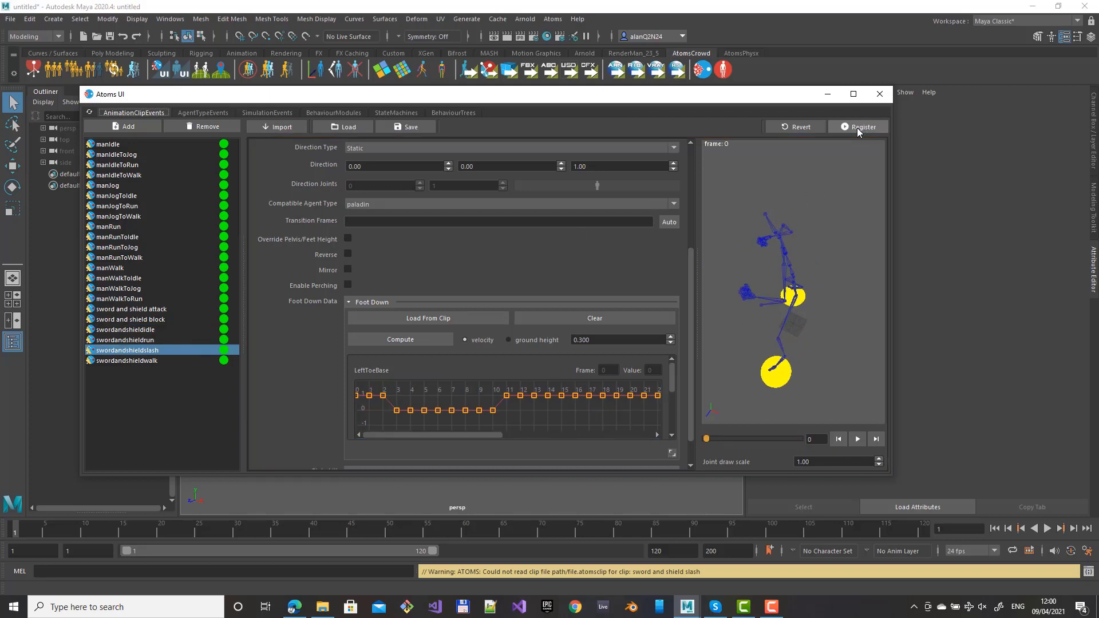
# Preview the sword and shield block clip, and import sword and shield impact.fbx from the Pro Sword and Shield Pack folder in File Explorer.
pyautogui.click(154, 320)
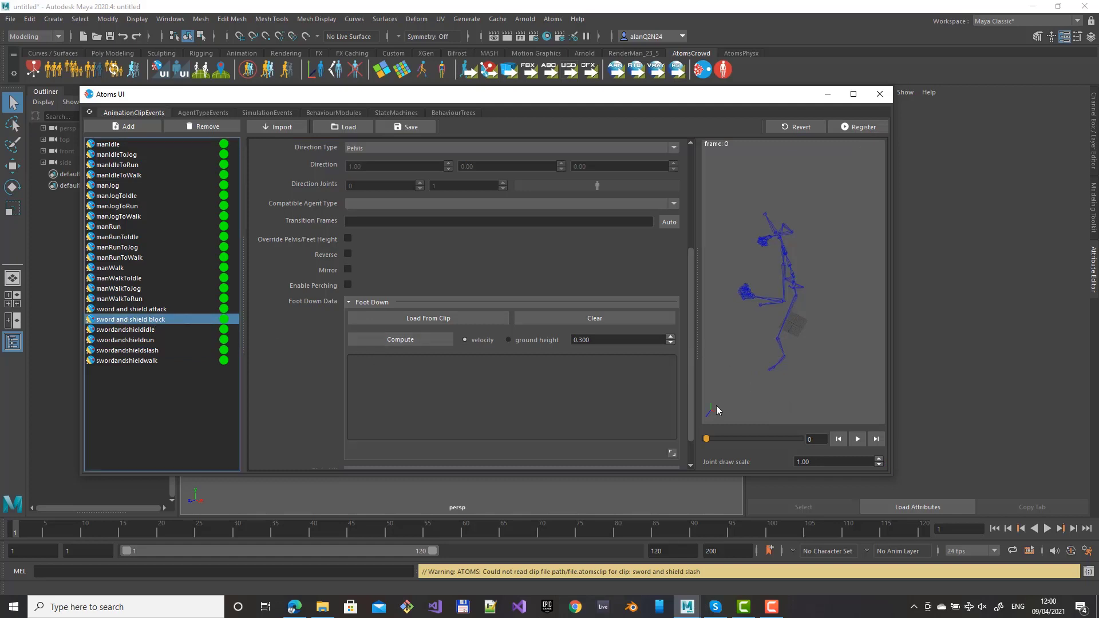
pyautogui.moveTo(707, 438); pyautogui.dragTo(744, 439)
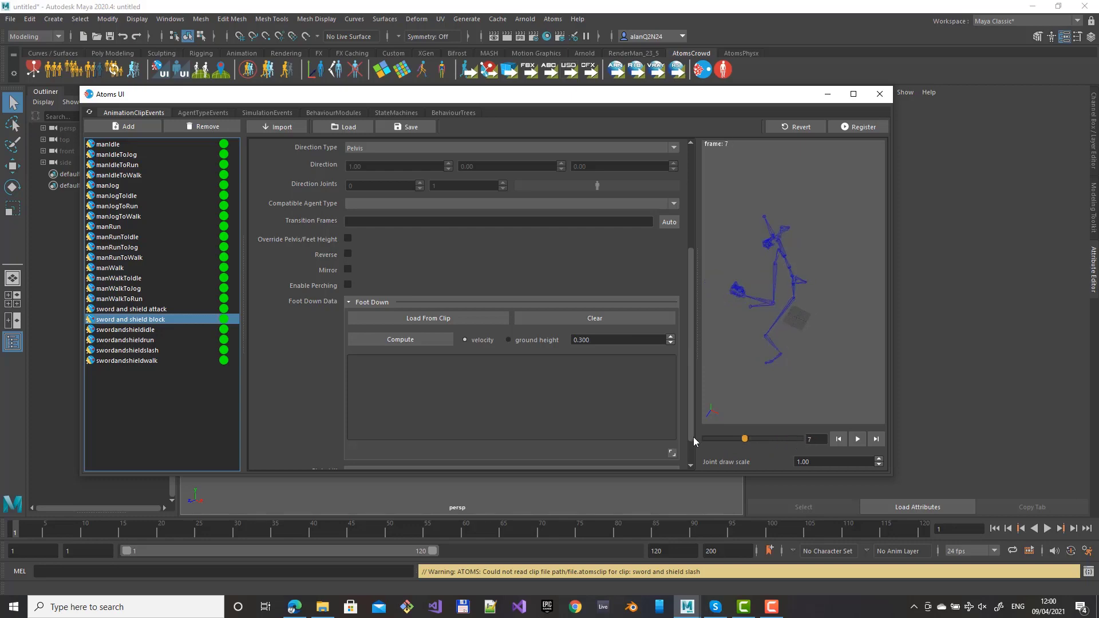
pyautogui.click(323, 606)
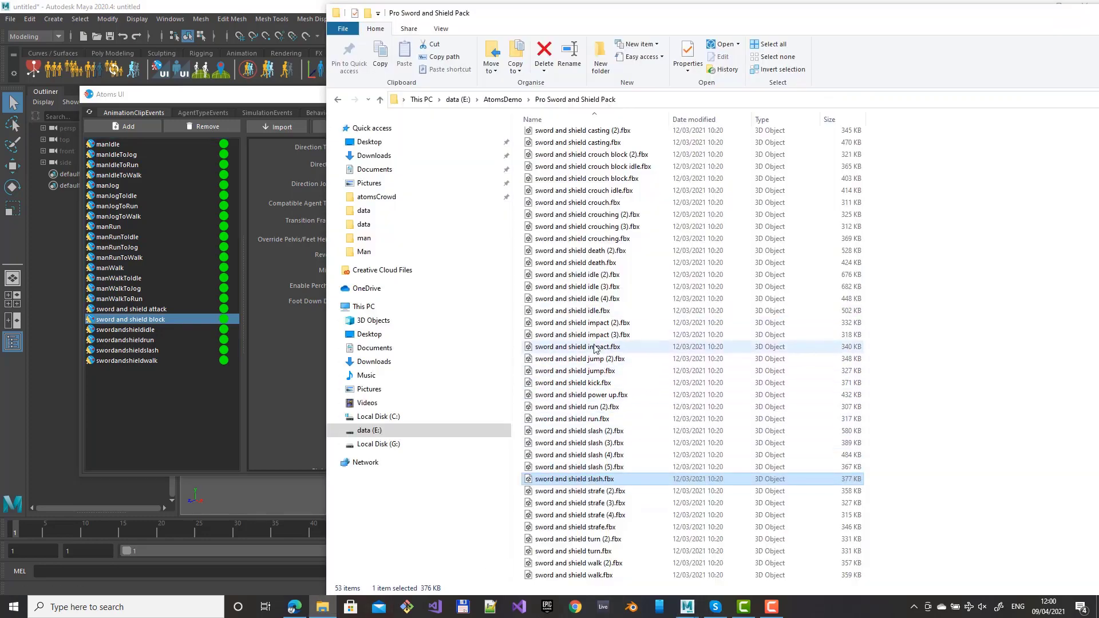
pyautogui.moveTo(595, 349); pyautogui.dragTo(135, 412)
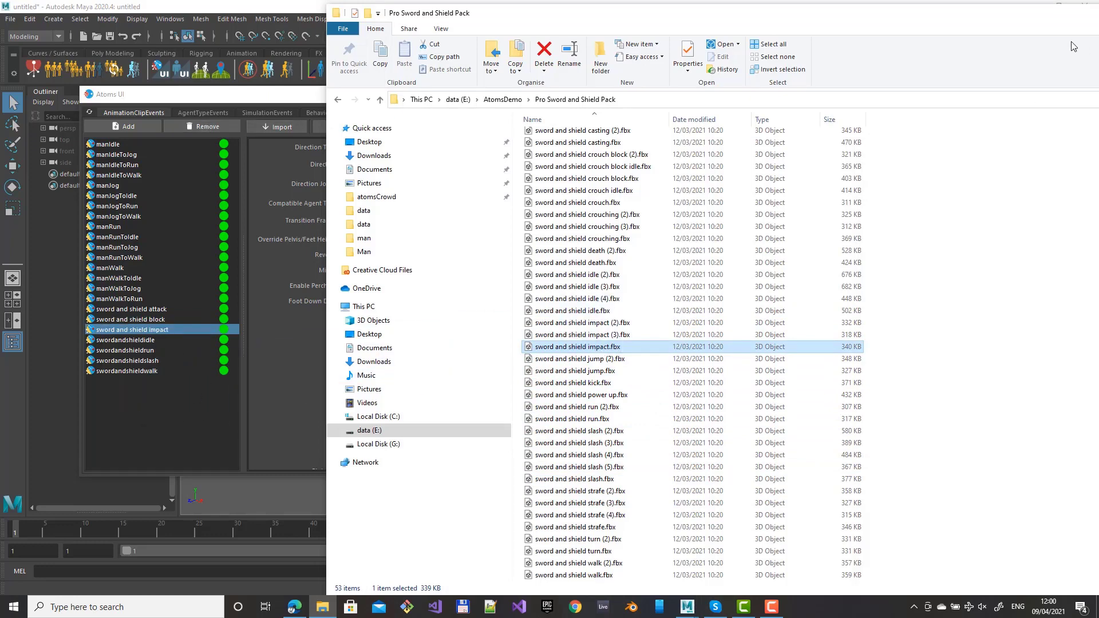
# Return to Maya from File Explorer, name the impact clip swordandshieldimpact and set its direction type to Static.
pyautogui.moveTo(807, 16); pyautogui.dragTo(638, 20)
pyautogui.moveTo(1011, 22); pyautogui.dragTo(906, 22)
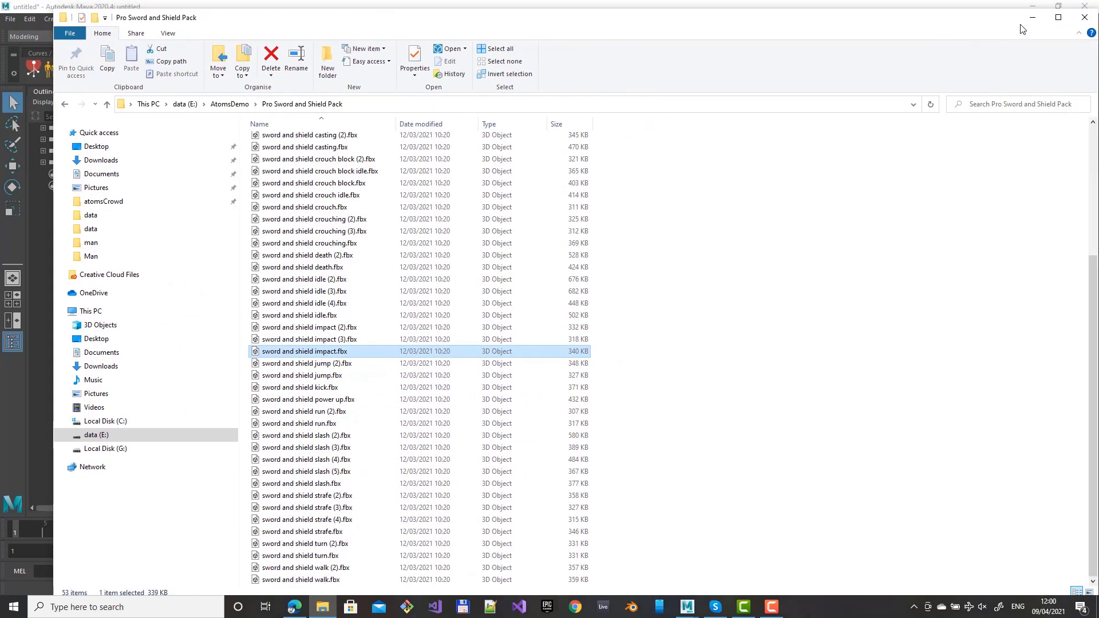
pyautogui.click(1031, 17)
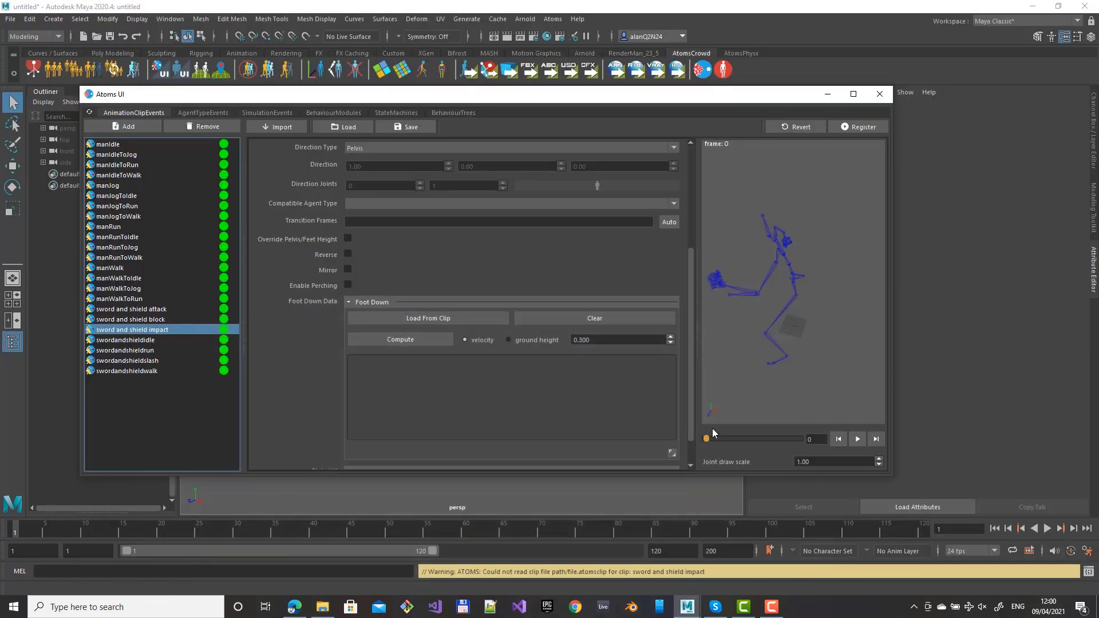
pyautogui.moveTo(708, 440); pyautogui.dragTo(379, 357)
pyautogui.scroll(5, 344, 304)
pyautogui.click(376, 319)
pyautogui.click(365, 335)
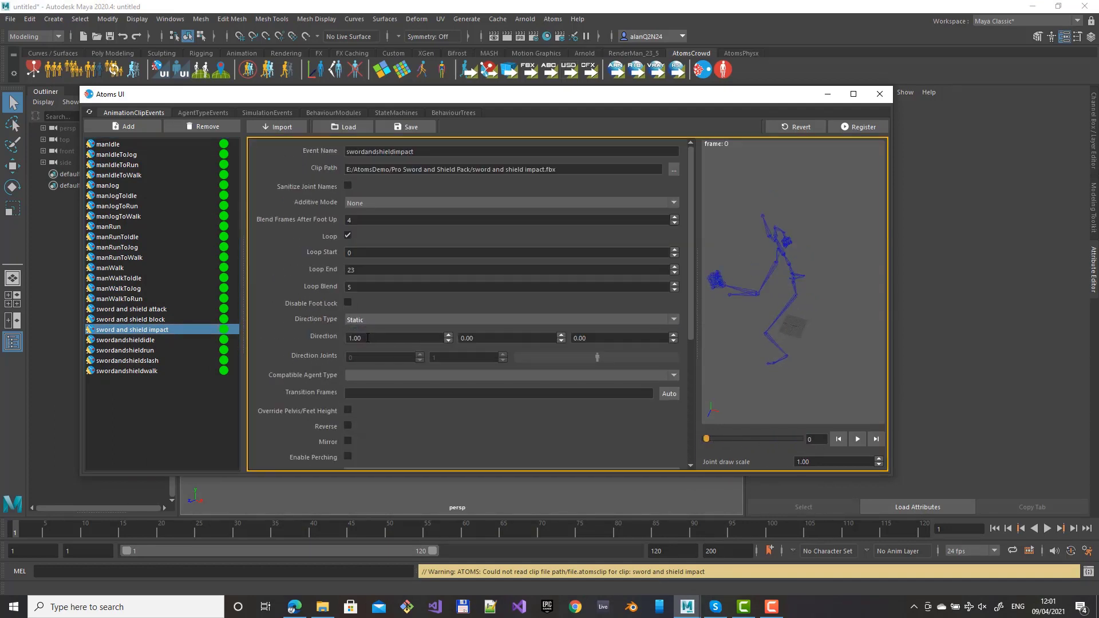
# Set the impact clip's direction to 0, 0, 1 and its compatible agent type to paladin.
pyautogui.moveTo(369, 338); pyautogui.dragTo(340, 335)
pyautogui.write('0.')
pyautogui.press('Tab')
pyautogui.press('Tab')
pyautogui.write('1')
pyautogui.press('Return')
pyautogui.click(404, 375)
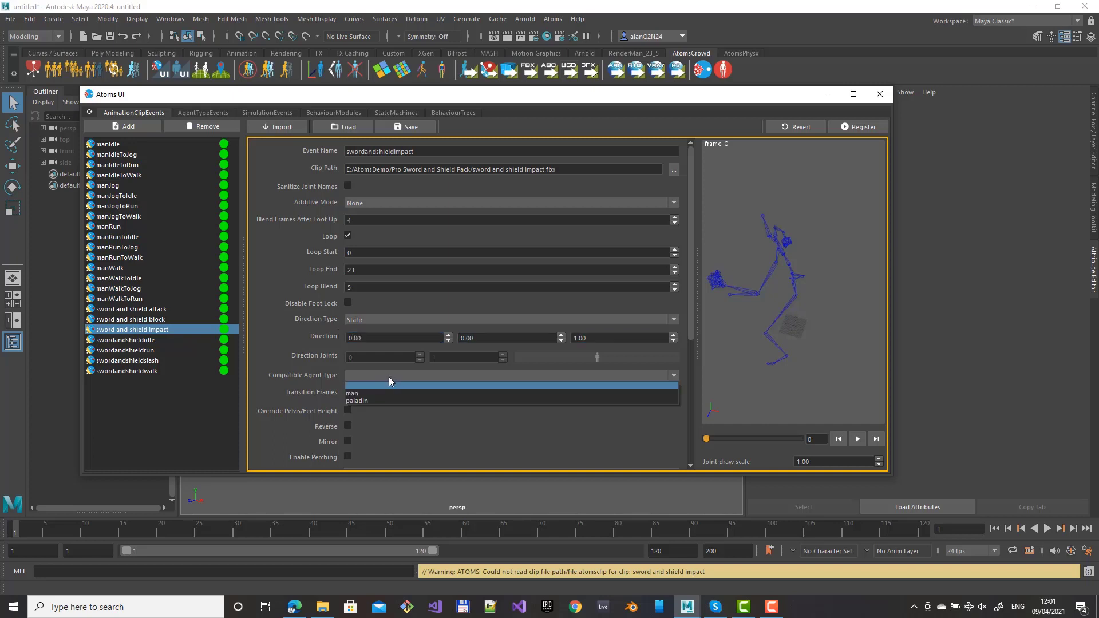
pyautogui.click(370, 401)
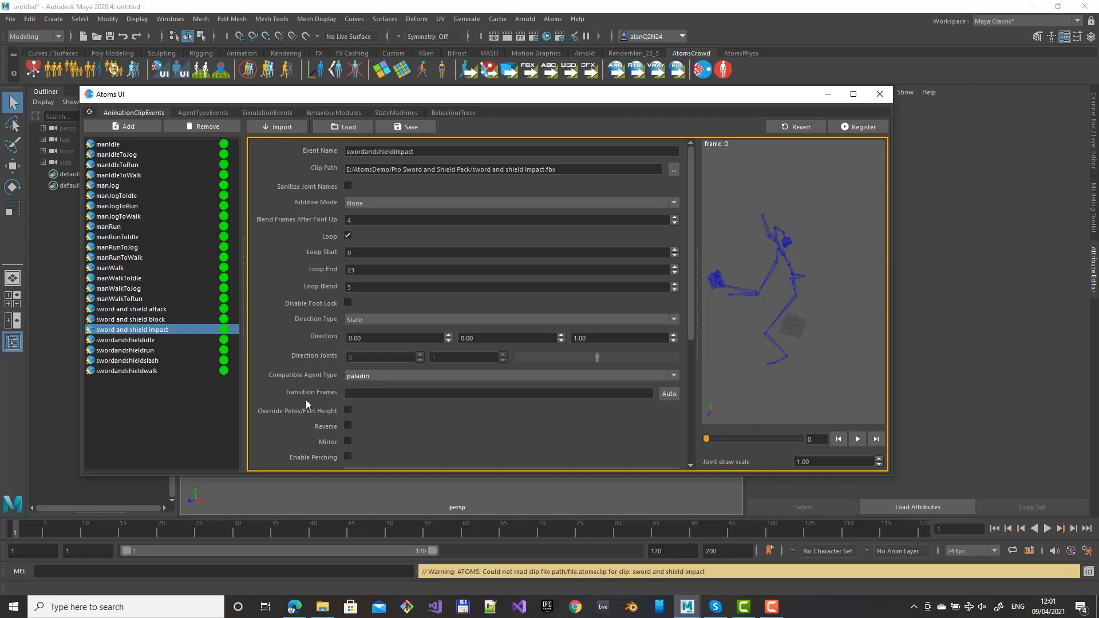
# Compute the impact clip's foot down data by velocity with a threshold of 0.3, review its settings and register it.
pyautogui.scroll(-4, 309, 395)
pyautogui.click(416, 373)
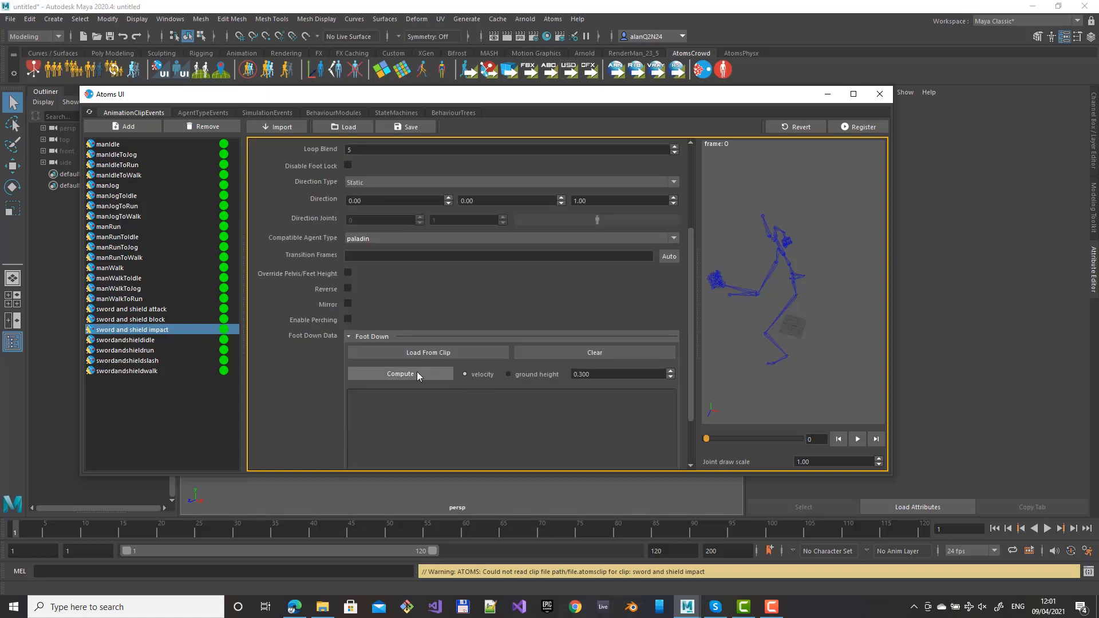
pyautogui.moveTo(707, 439)
pyautogui.mouseDown()
pyautogui.moveTo(802, 445)
pyautogui.moveTo(730, 439)
pyautogui.mouseUp()
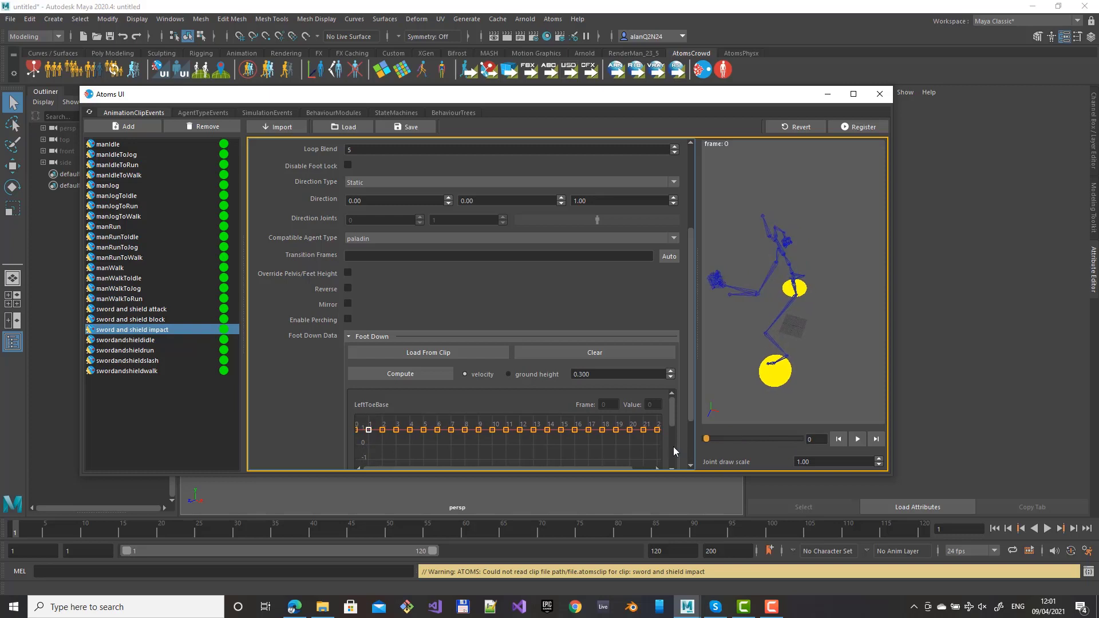
pyautogui.scroll(4, 311, 344)
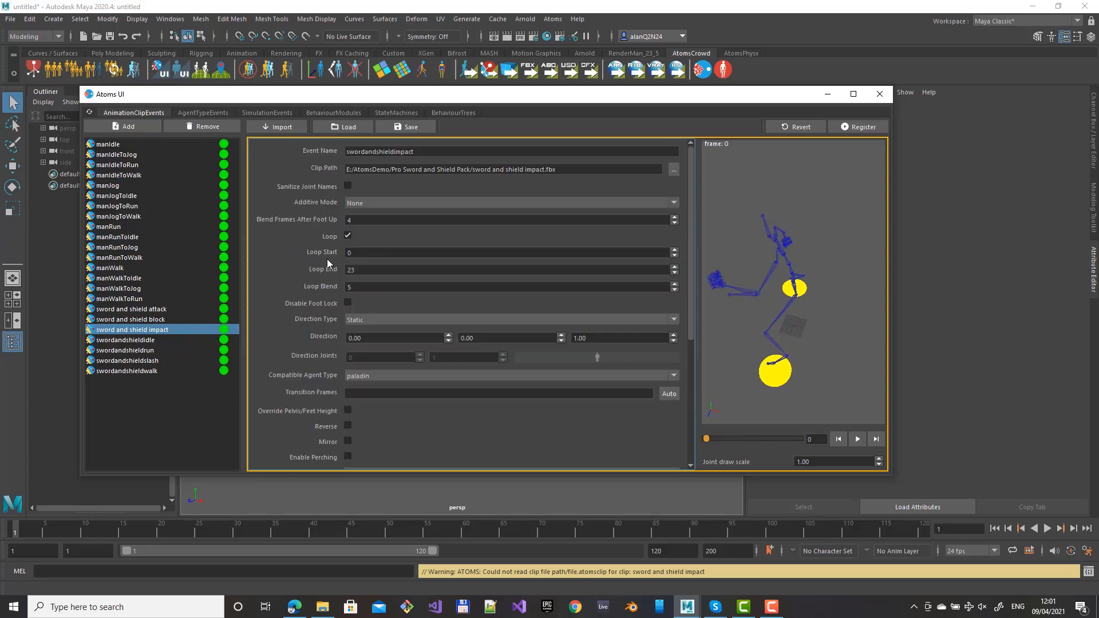
pyautogui.scroll(-4, 317, 321)
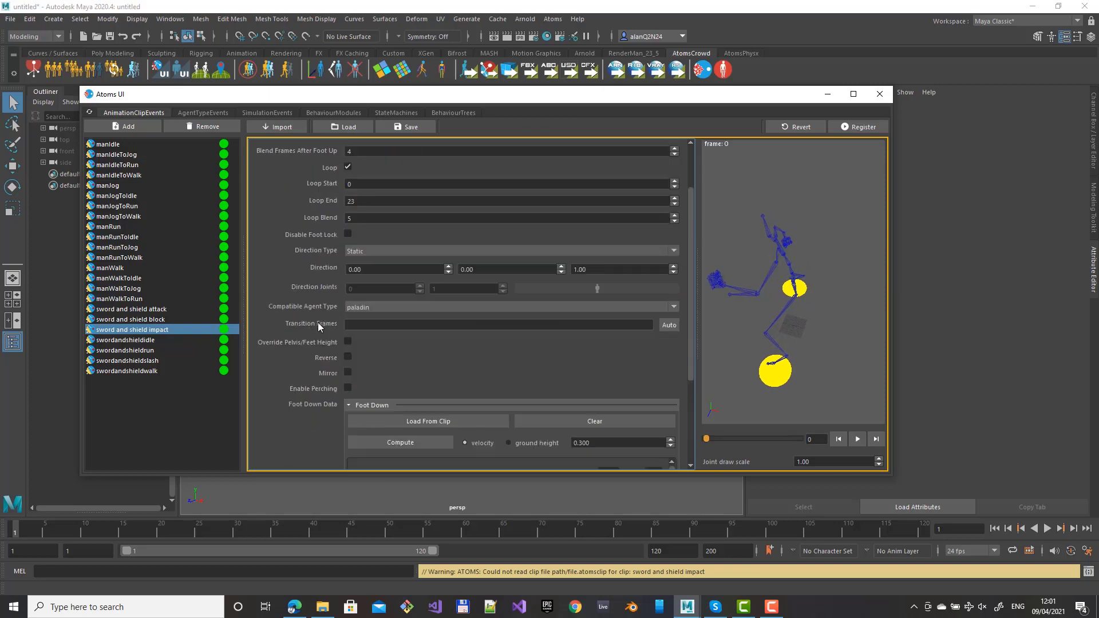
pyautogui.click(861, 126)
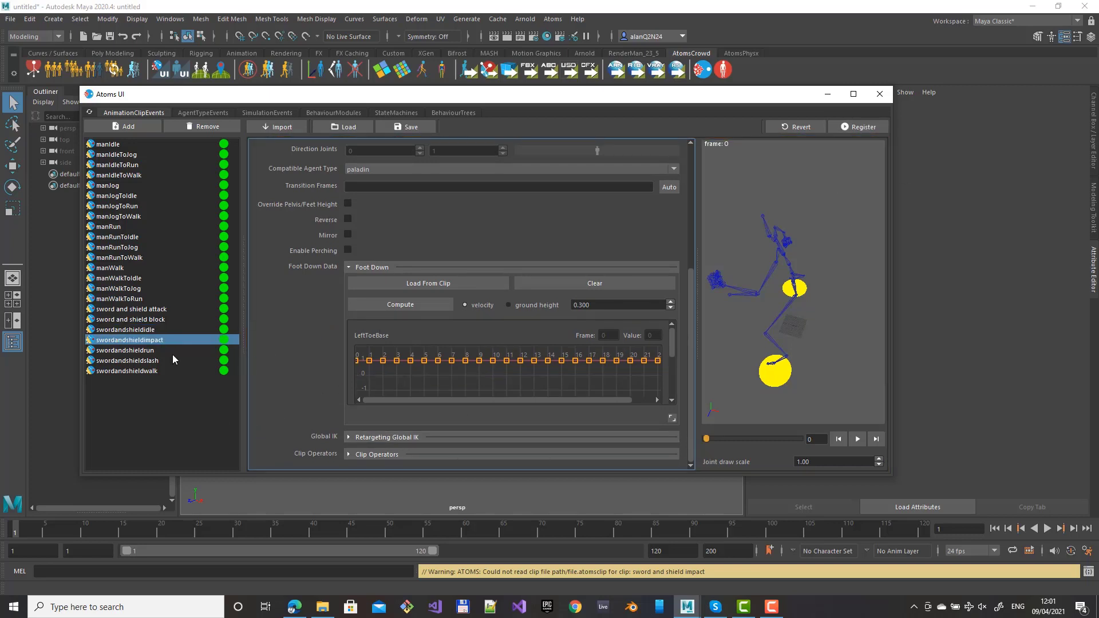
# Remove the unused sword and shield attack and sword and shield block clips from the animation clip list.
pyautogui.click(157, 310)
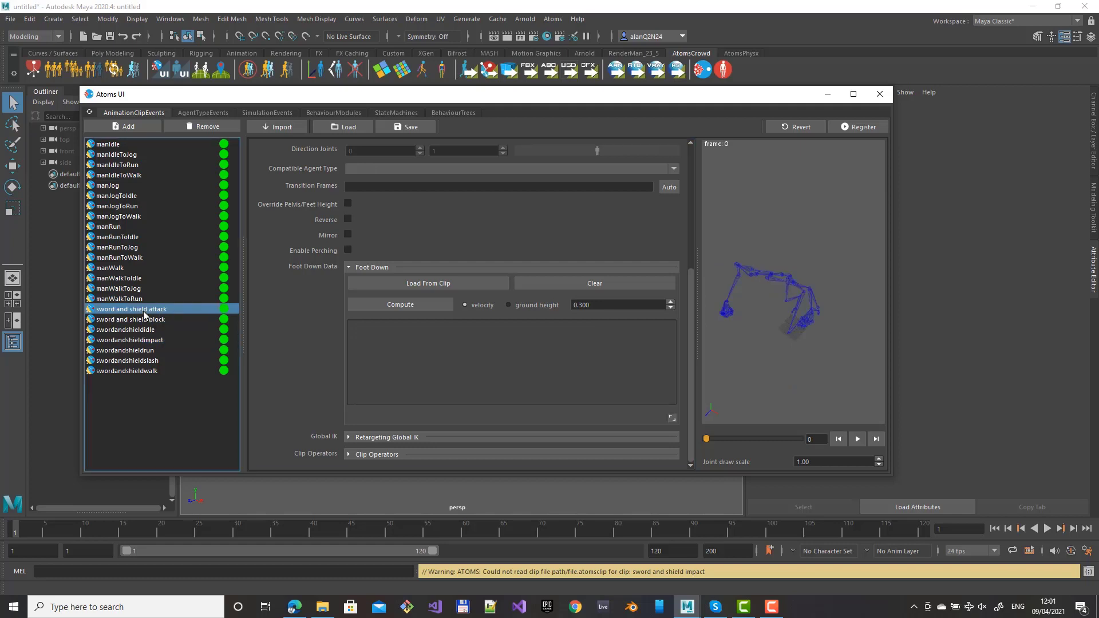
pyautogui.rightClick(142, 312)
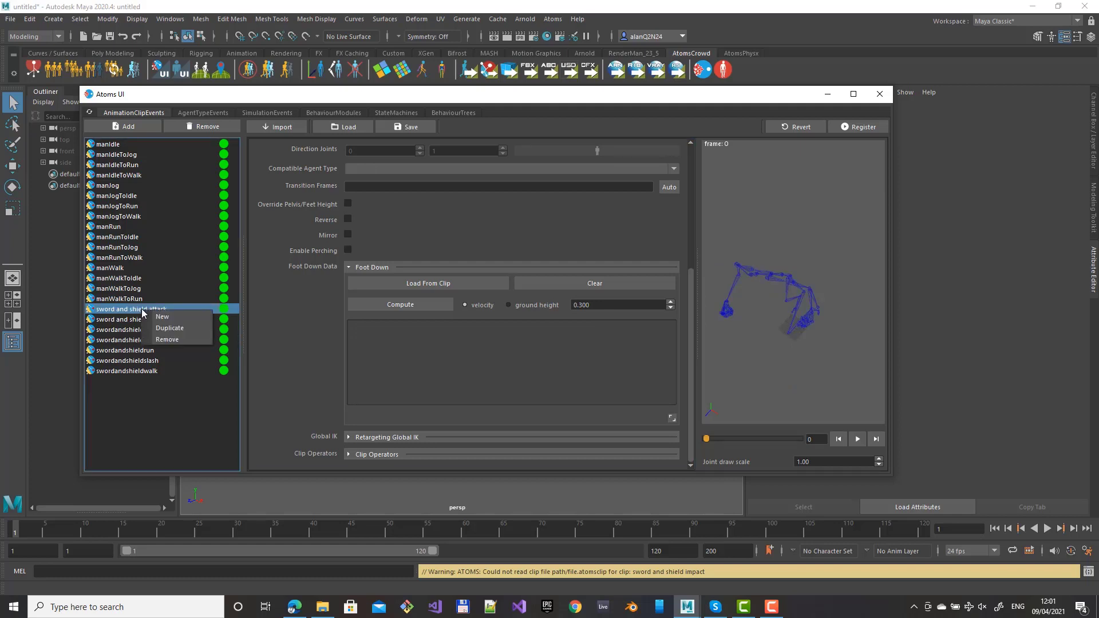
pyautogui.click(167, 339)
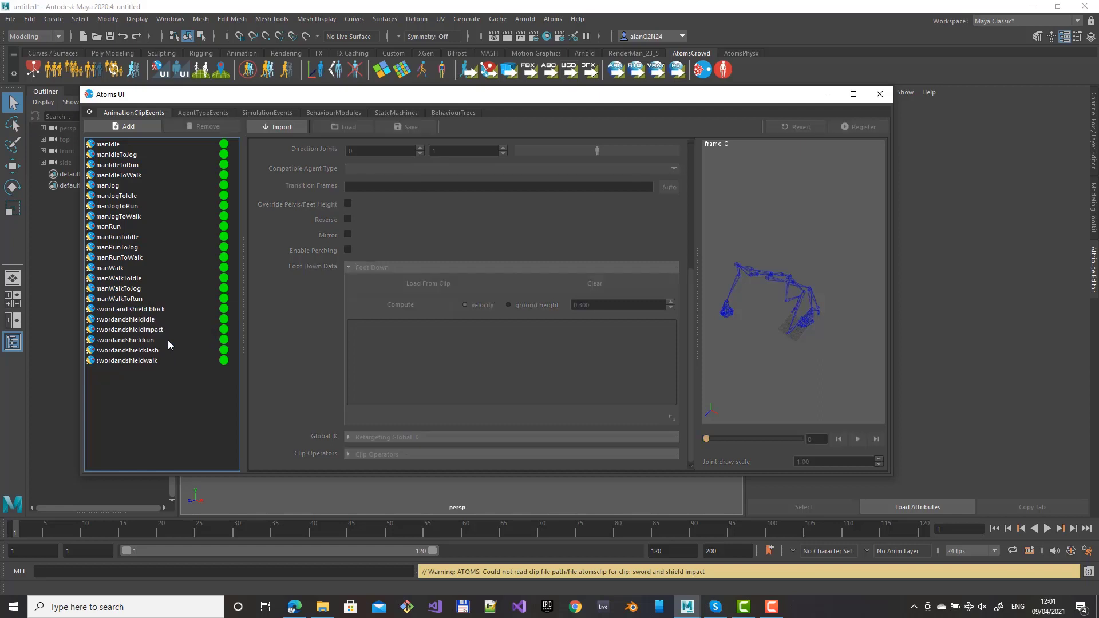
pyautogui.click(158, 309)
pyautogui.rightClick(158, 309)
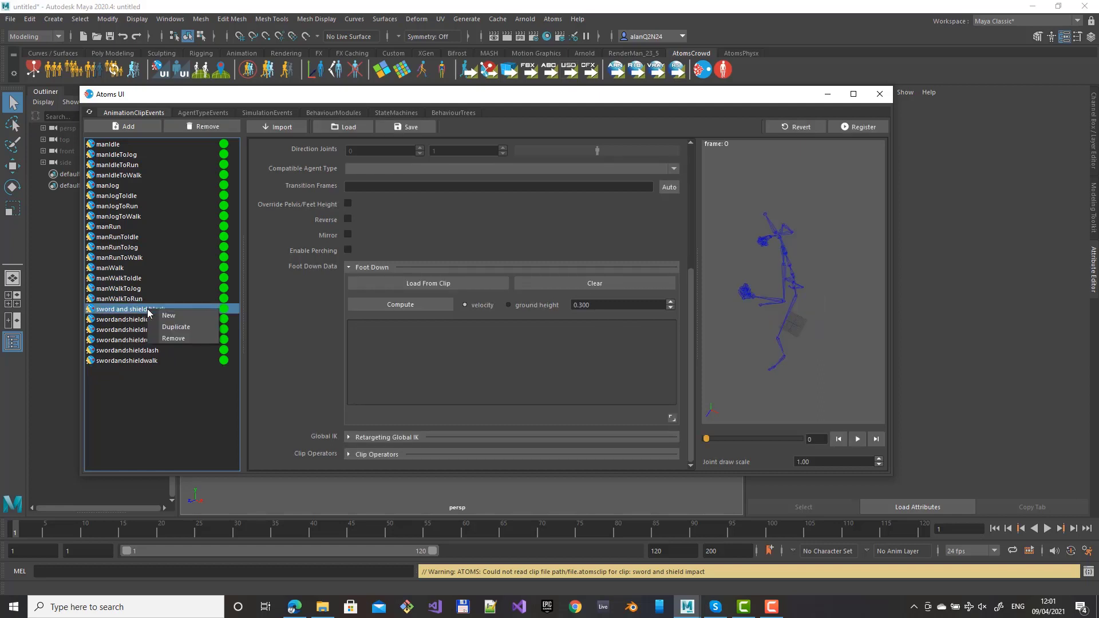
pyautogui.click(166, 339)
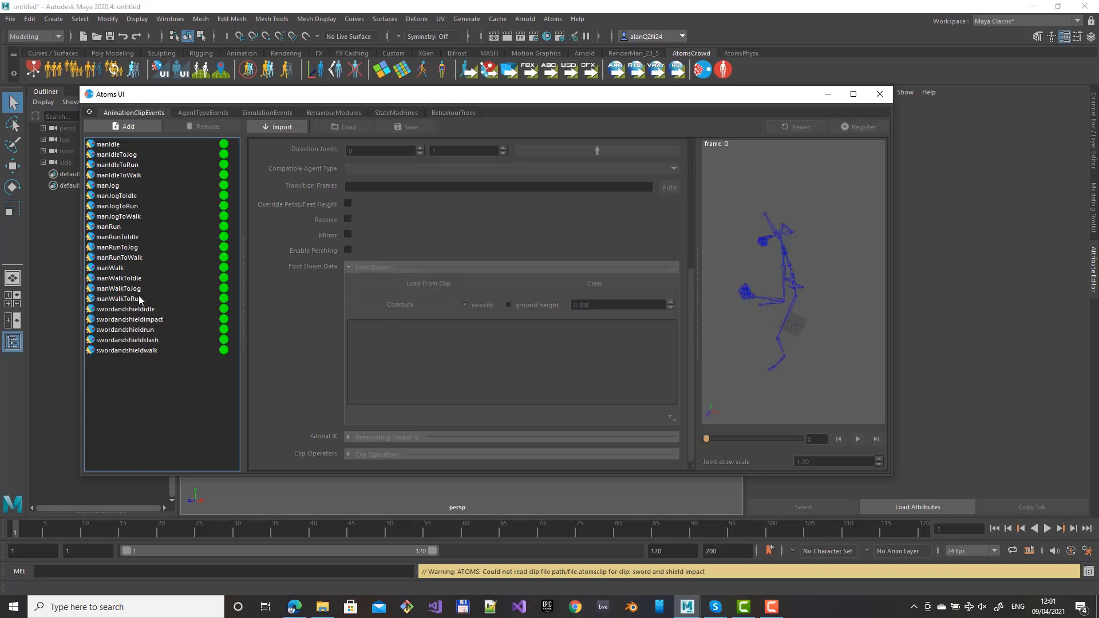
pyautogui.click(138, 319)
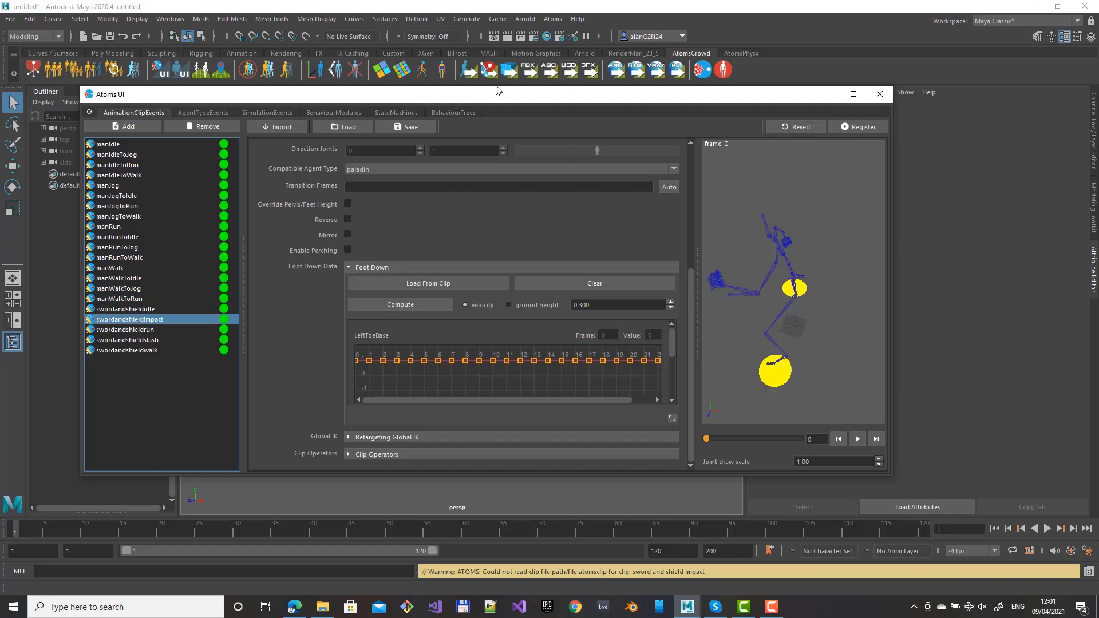
# Create a new state machine and name it paladin_SM.
pyautogui.click(395, 112)
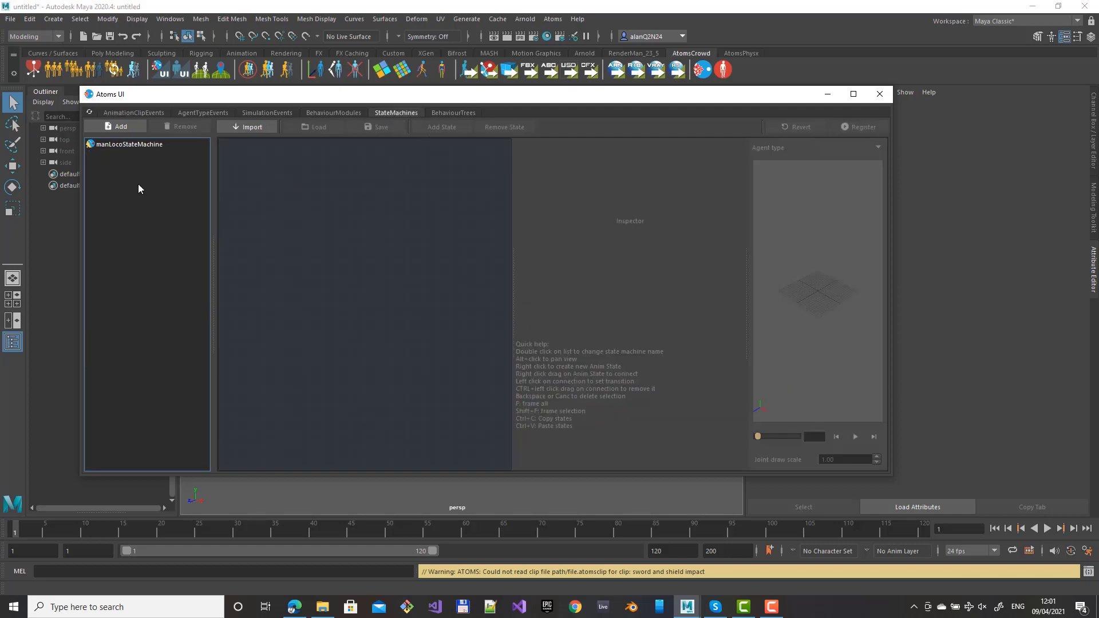
pyautogui.click(113, 126)
pyautogui.doubleClick(147, 155)
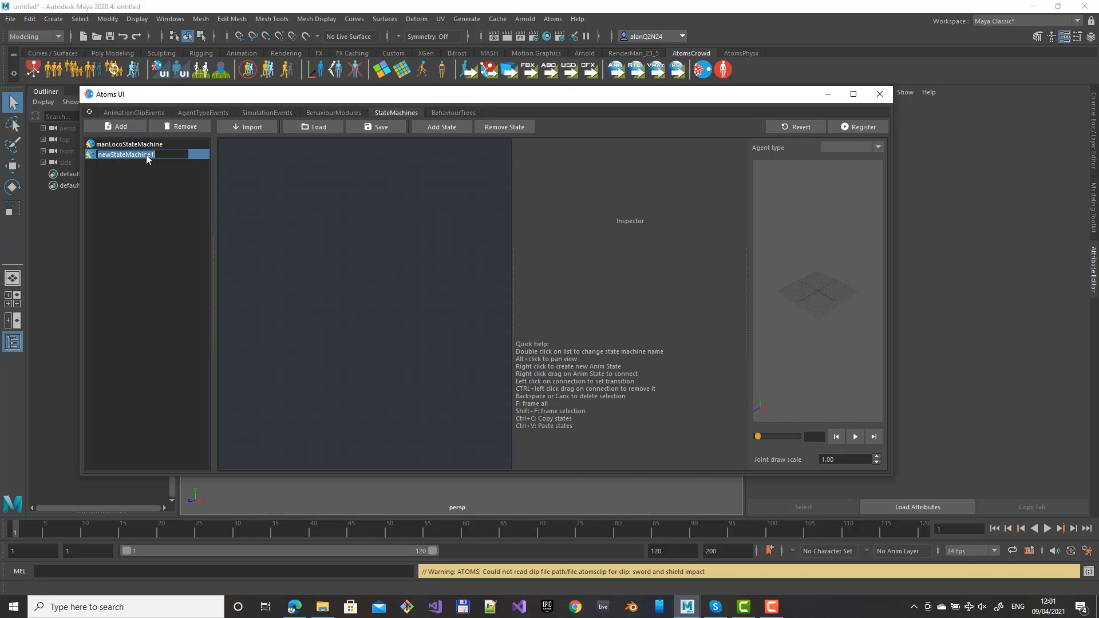
pyautogui.write('paladin_SM')
pyautogui.press('Return')
# Add an animation state named idle to paladin_SM and assign it the swordandshieldidle clip.
pyautogui.rightClick(296, 211)
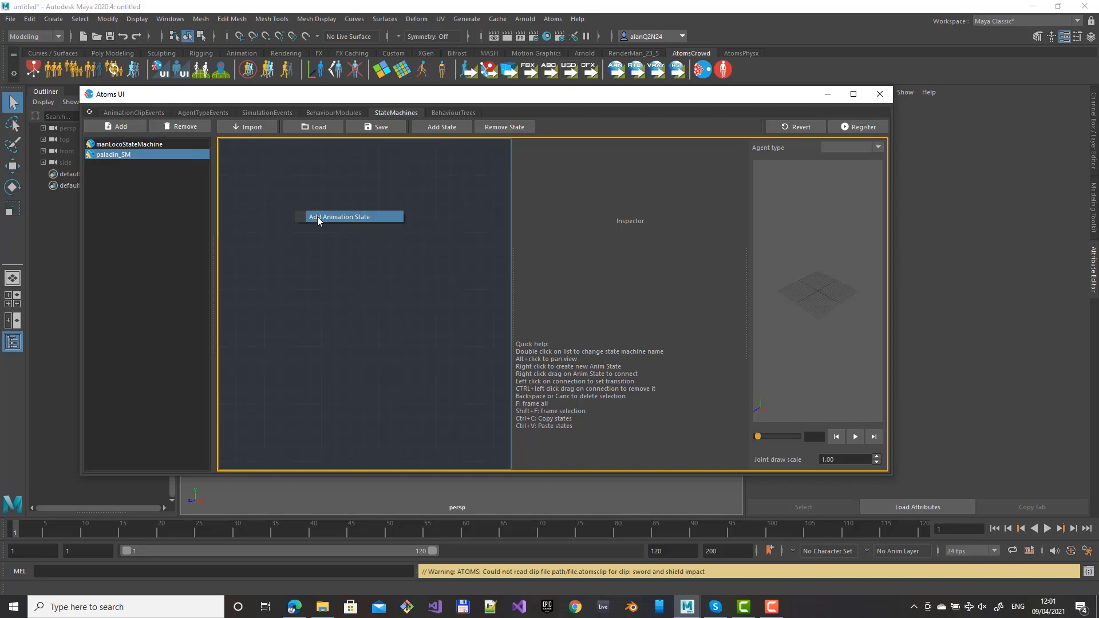
pyautogui.click(319, 216)
pyautogui.doubleClick(635, 168)
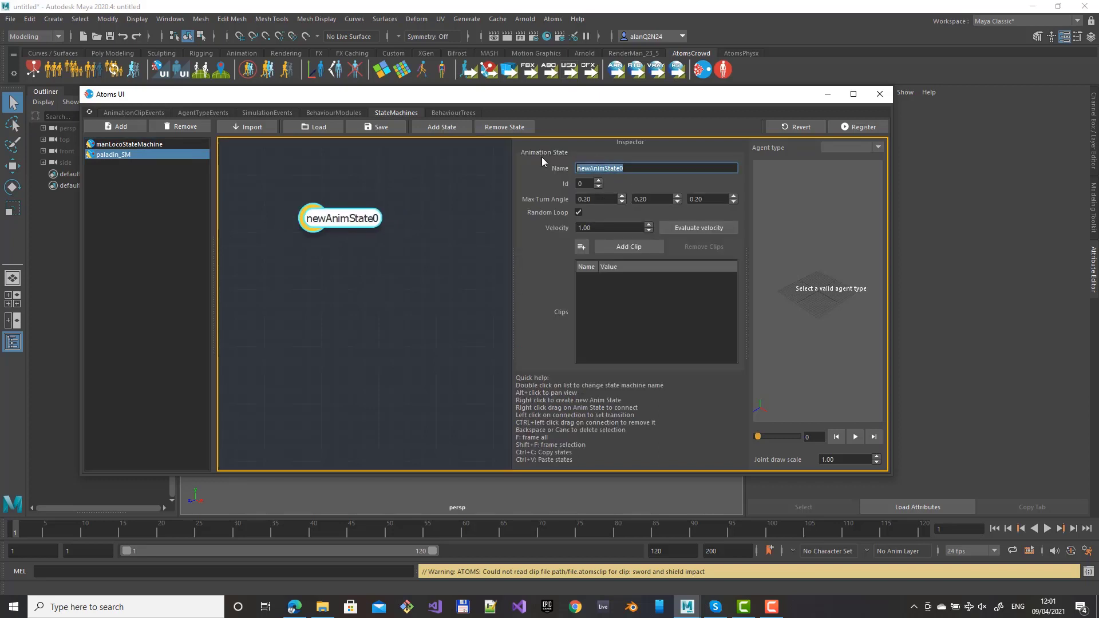
pyautogui.write('idle')
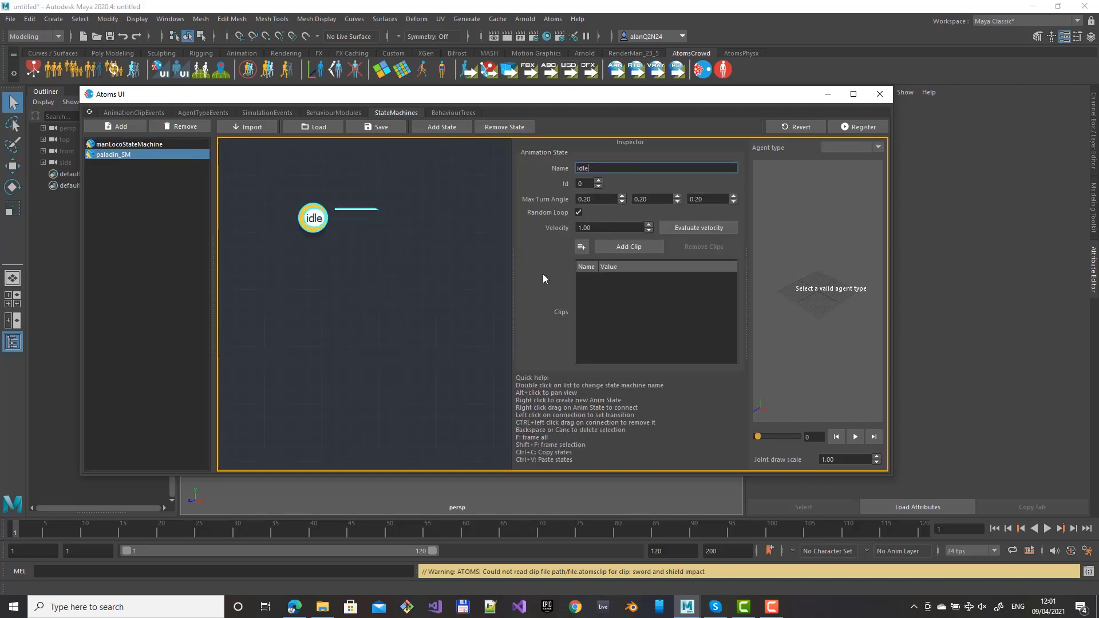
pyautogui.click(317, 233)
pyautogui.click(313, 218)
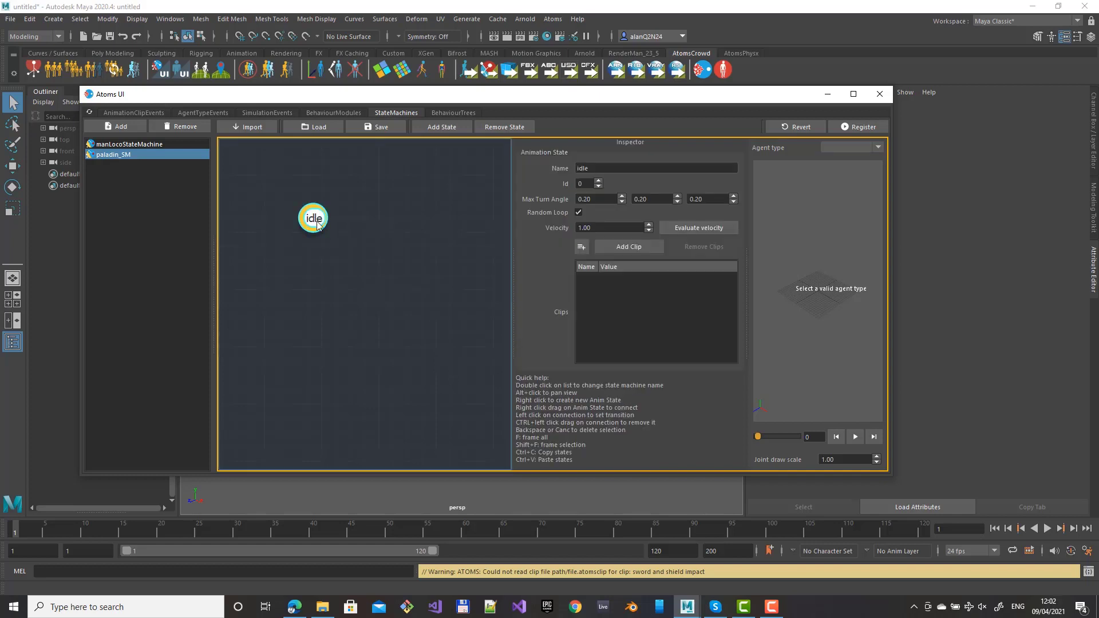
pyautogui.click(611, 246)
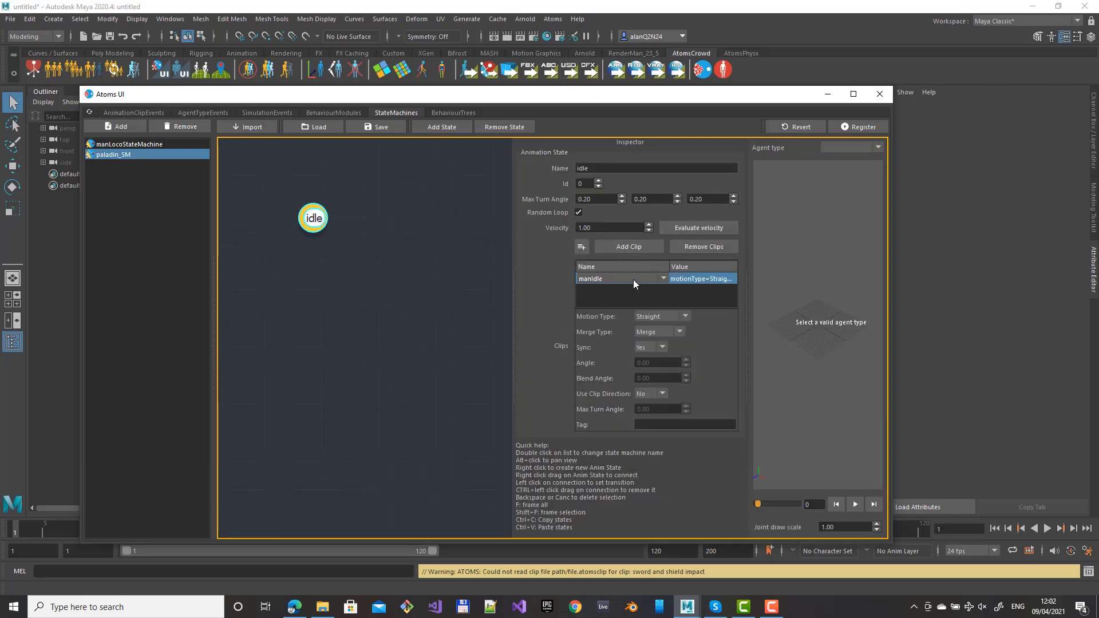
pyautogui.click(662, 278)
pyautogui.scroll(-3, 634, 323)
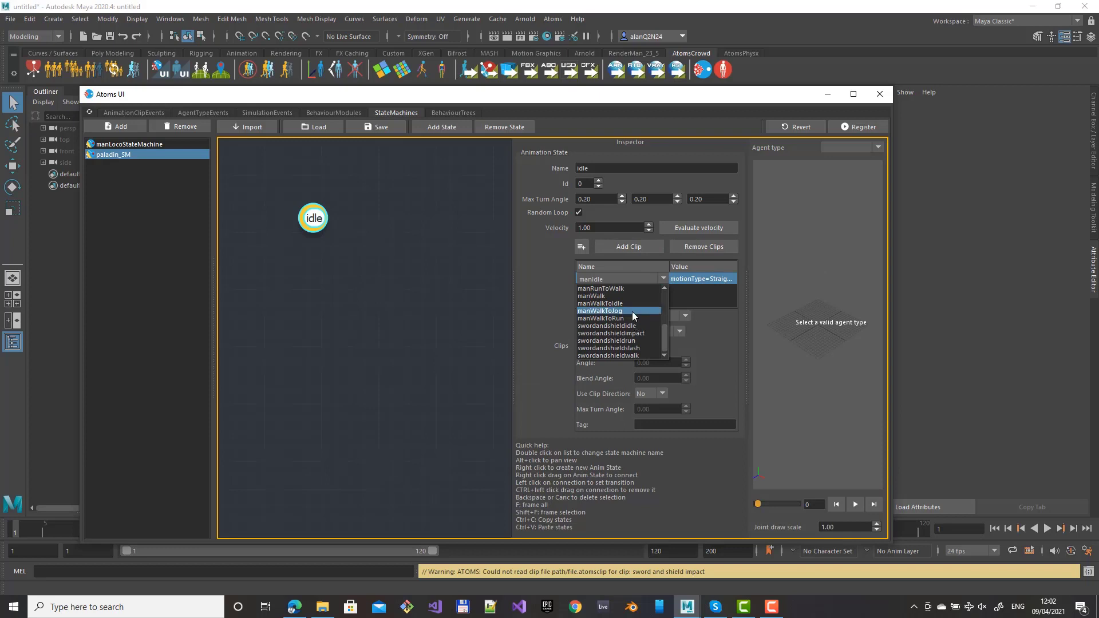
pyautogui.click(612, 325)
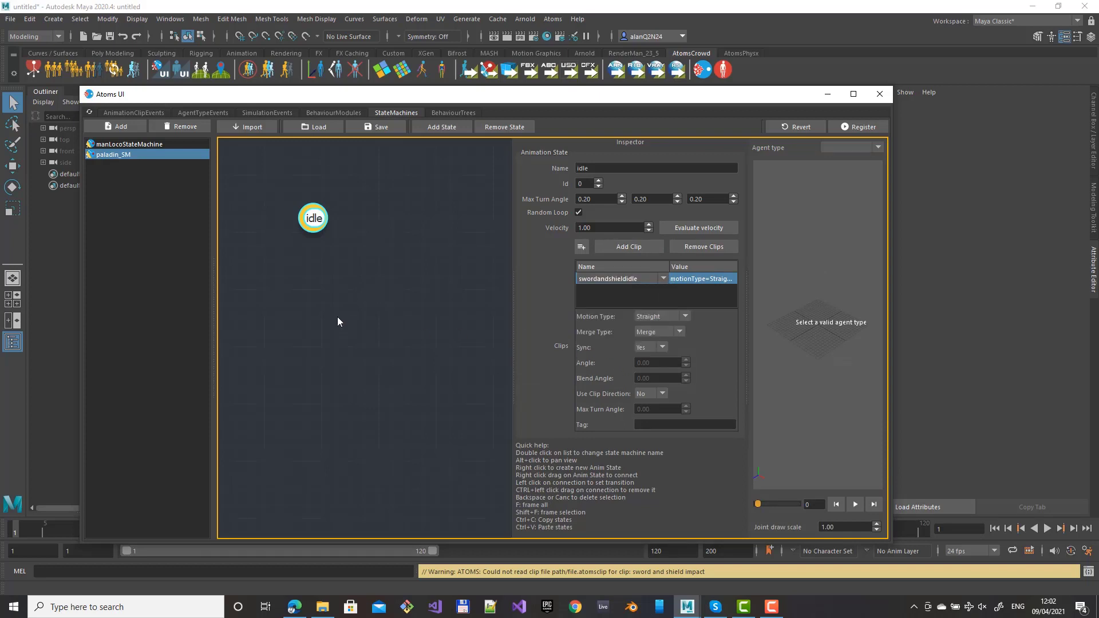
# Add an animation state named walk below the idle state and assign it the swordandshieldwalk clip.
pyautogui.click(325, 309)
pyautogui.rightClick(325, 309)
pyautogui.click(375, 315)
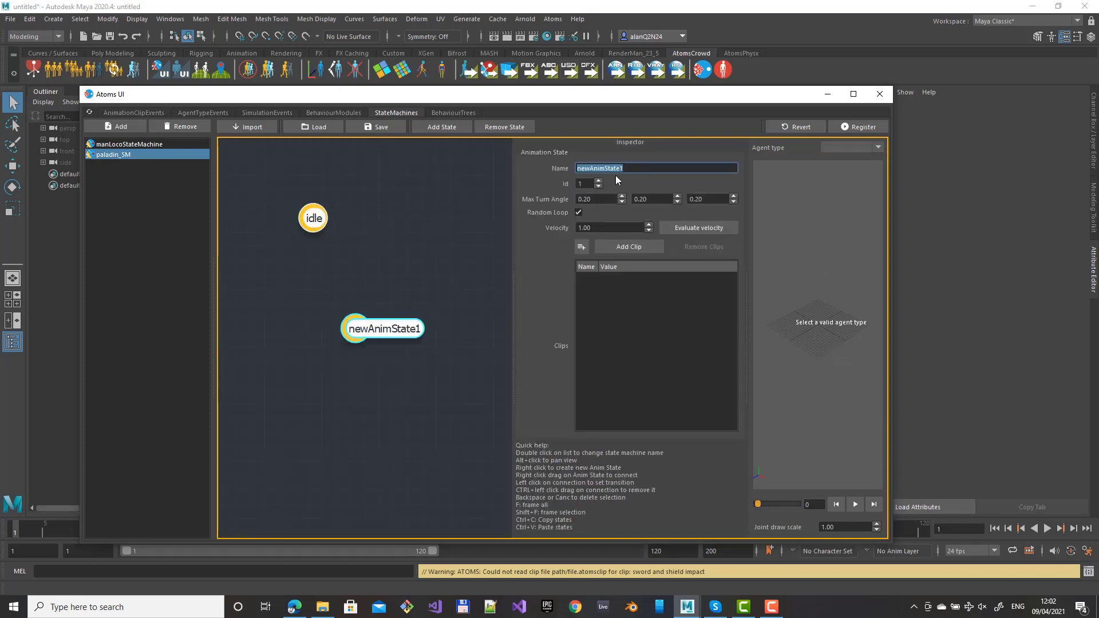
pyautogui.write('walk')
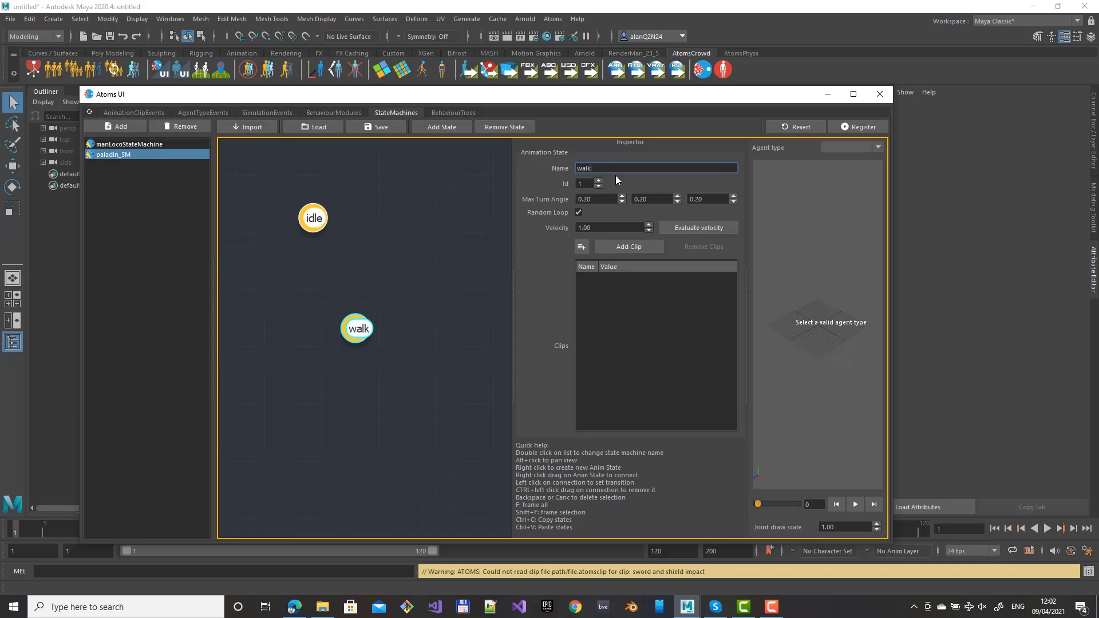
pyautogui.click(623, 246)
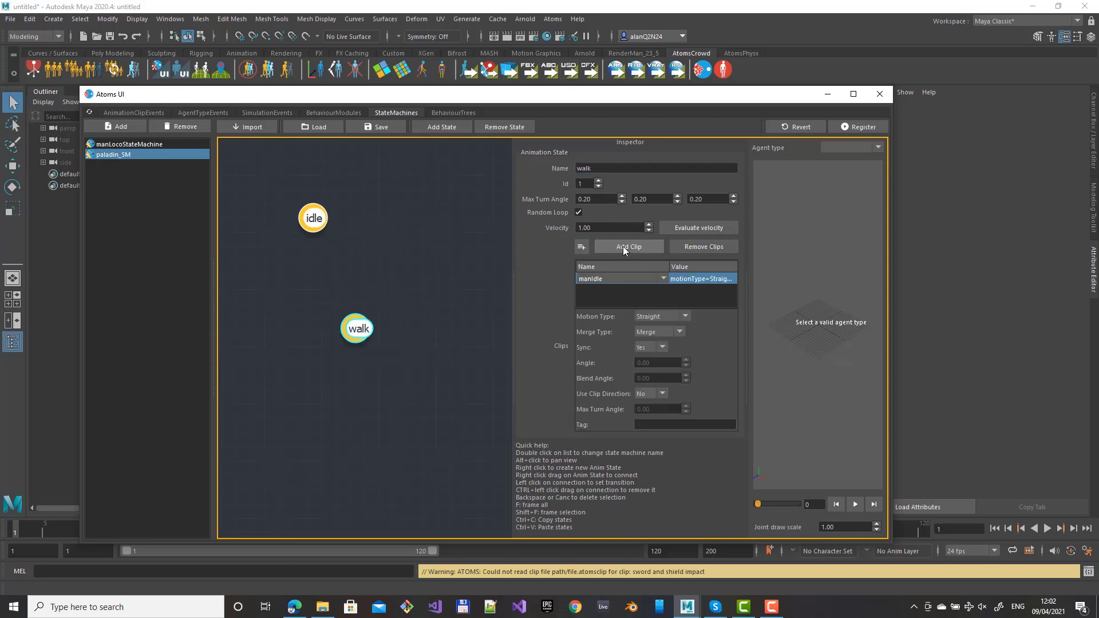
pyautogui.click(662, 279)
pyautogui.scroll(-1, 654, 325)
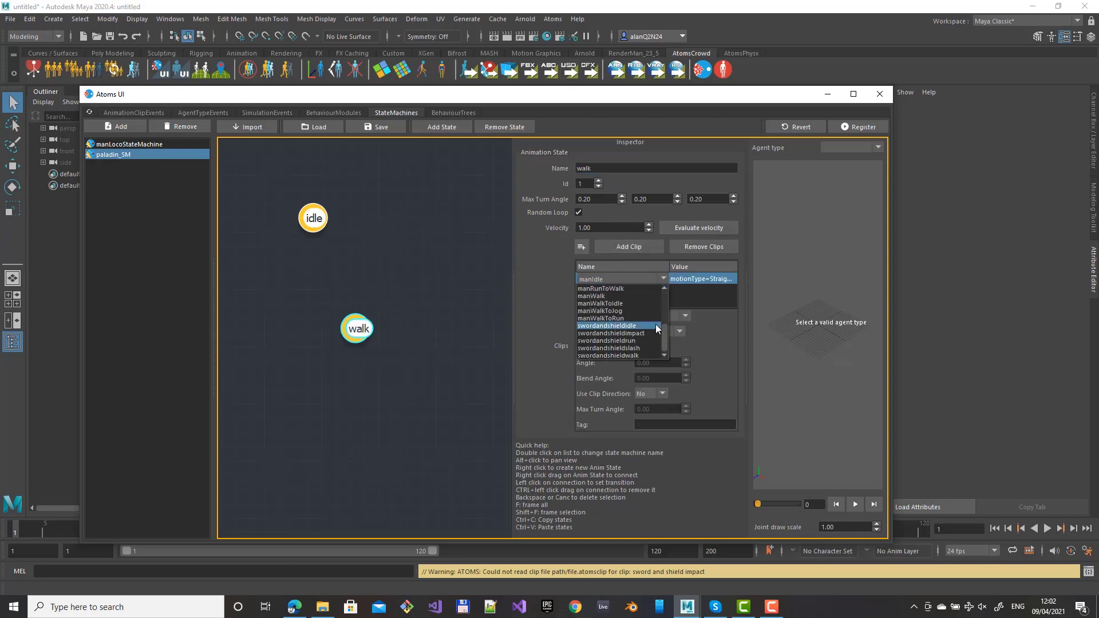
pyautogui.click(607, 355)
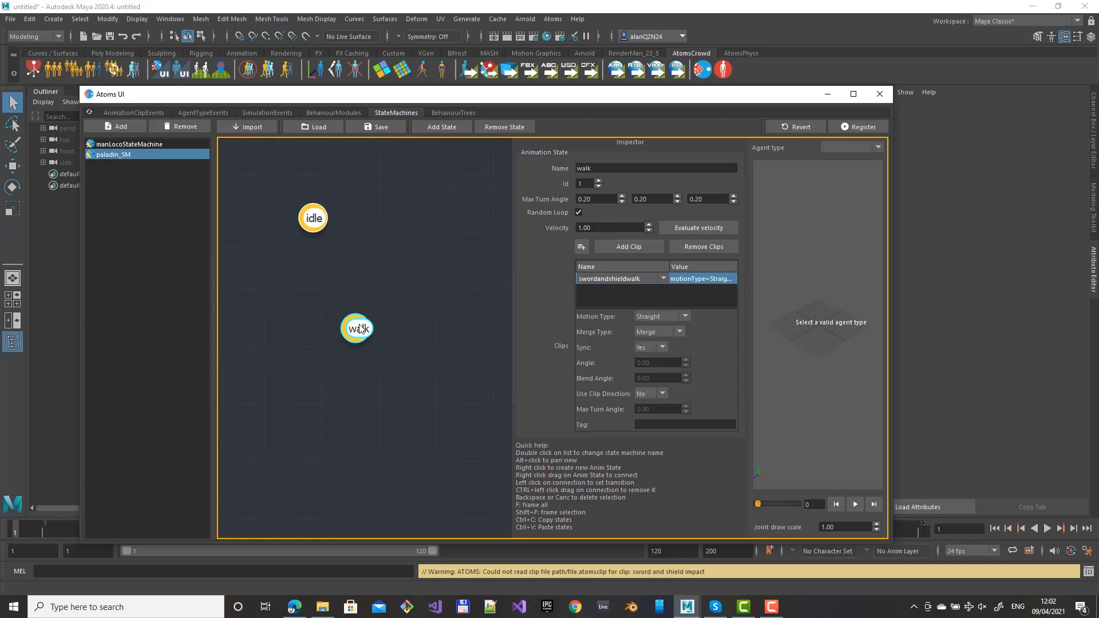
# Add an animation state named run beside the idle and walk states and assign it the swordandshieldrun clip.
pyautogui.rightClick(367, 260)
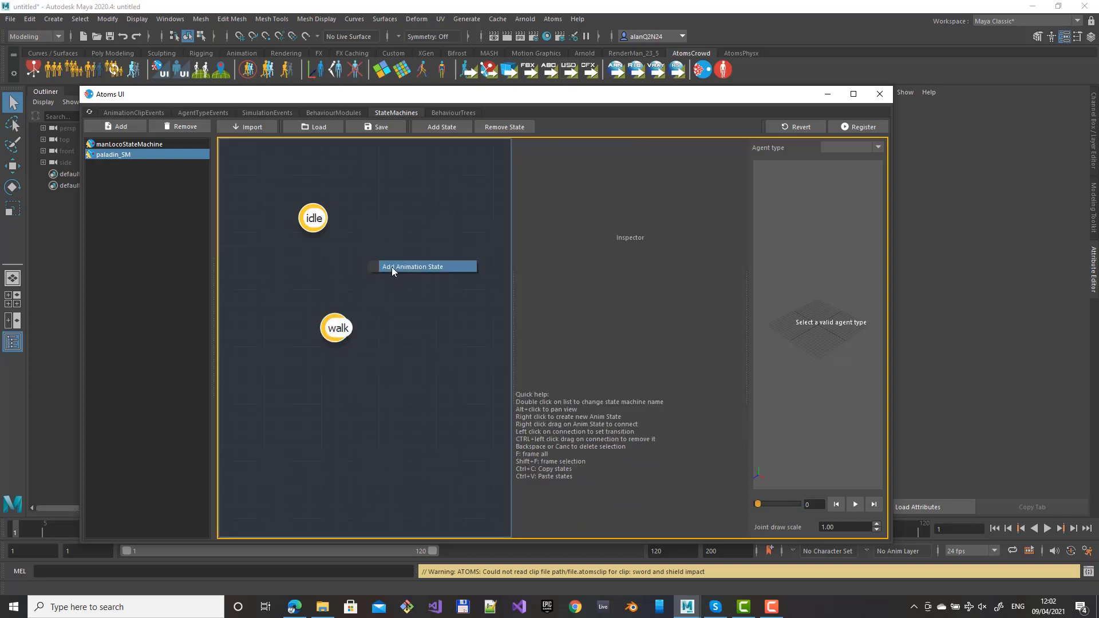
pyautogui.click(392, 266)
pyautogui.write('run')
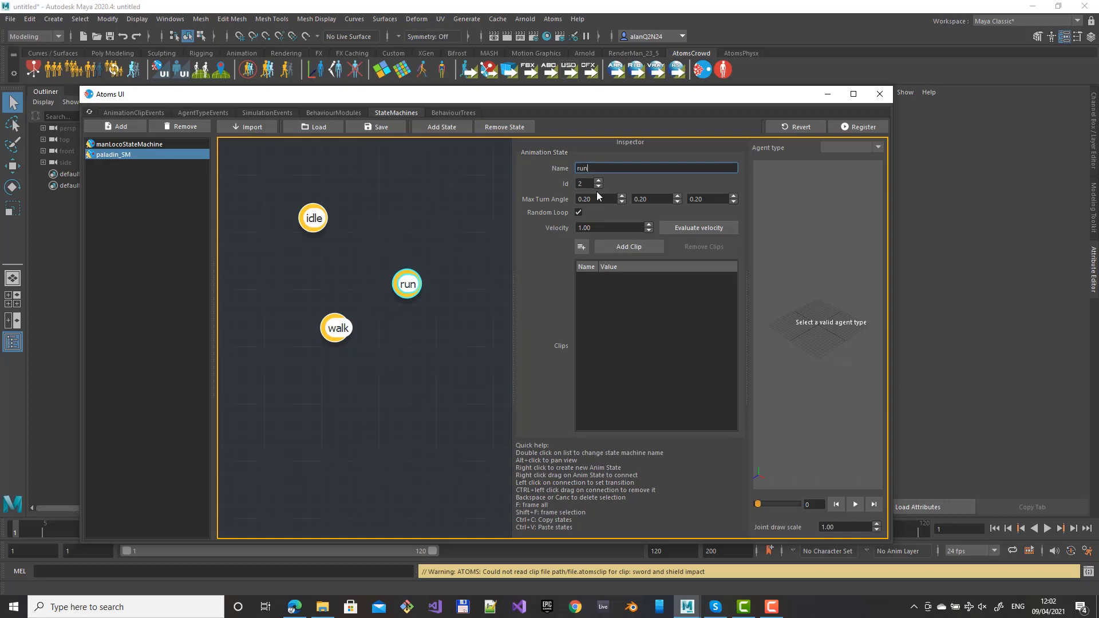
pyautogui.click(627, 246)
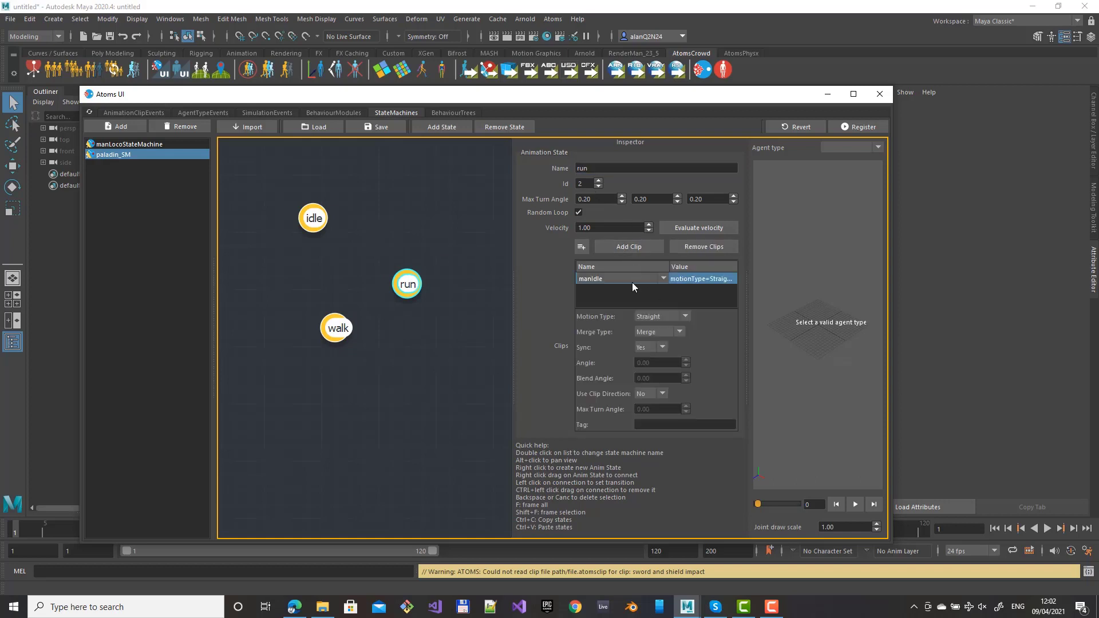
pyautogui.click(632, 280)
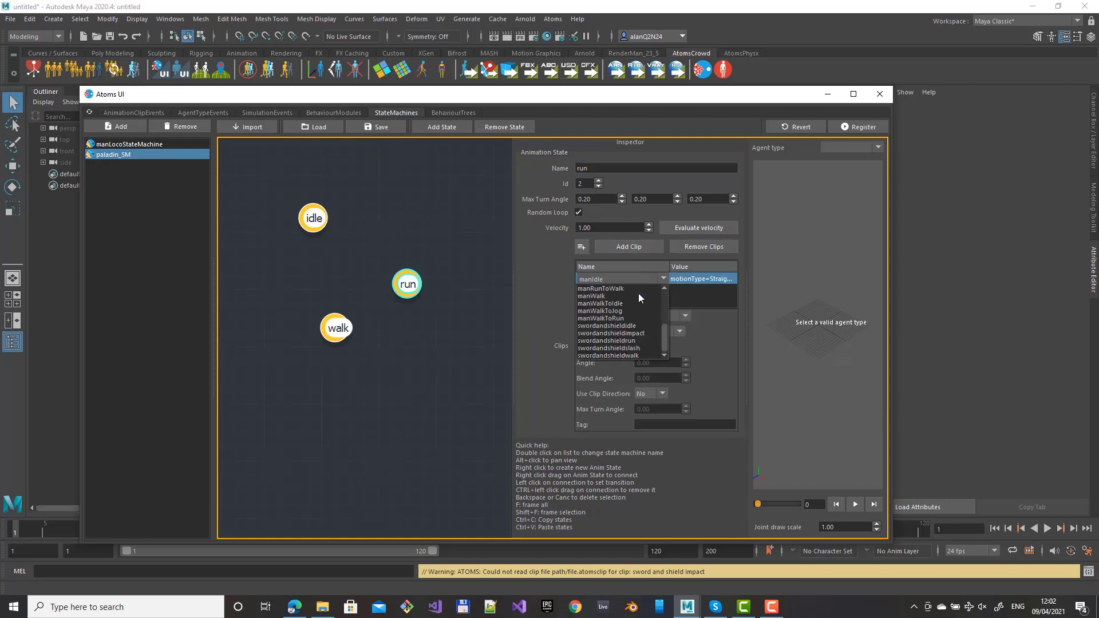
pyautogui.click(615, 341)
# Connect idle with walk and walk with run by transitions in both directions, and register paladin_SM.
pyautogui.moveTo(313, 220)
pyautogui.mouseDown(button='right')
pyautogui.moveTo(335, 326)
pyautogui.moveTo(310, 221)
pyautogui.mouseUp(button='right')
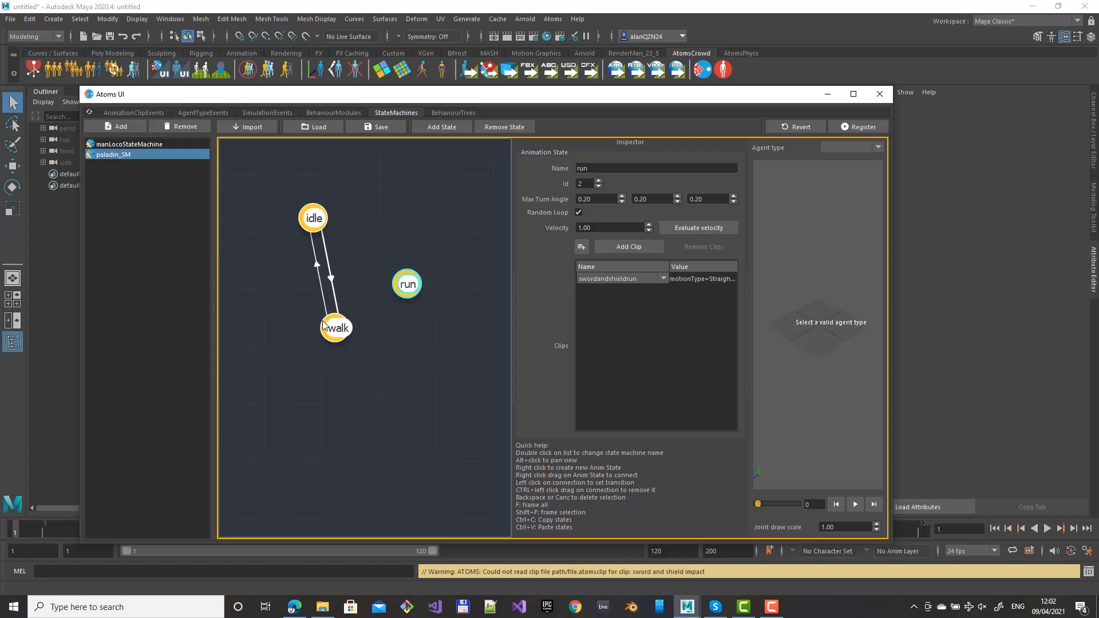
pyautogui.moveTo(336, 327)
pyautogui.mouseDown(button='right')
pyautogui.moveTo(403, 290)
pyautogui.moveTo(338, 328)
pyautogui.mouseUp(button='right')
pyautogui.moveTo(324, 228)
pyautogui.mouseDown()
pyautogui.moveTo(305, 231)
pyautogui.moveTo(317, 234)
pyautogui.mouseUp()
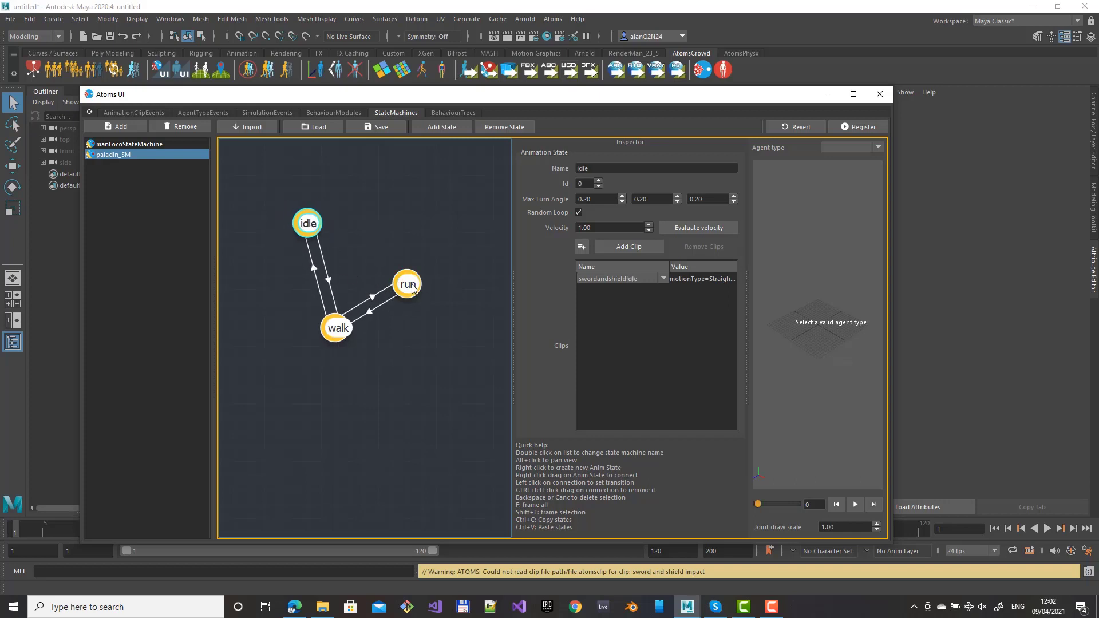
pyautogui.moveTo(416, 287)
pyautogui.mouseDown()
pyautogui.moveTo(421, 312)
pyautogui.moveTo(421, 298)
pyautogui.mouseUp()
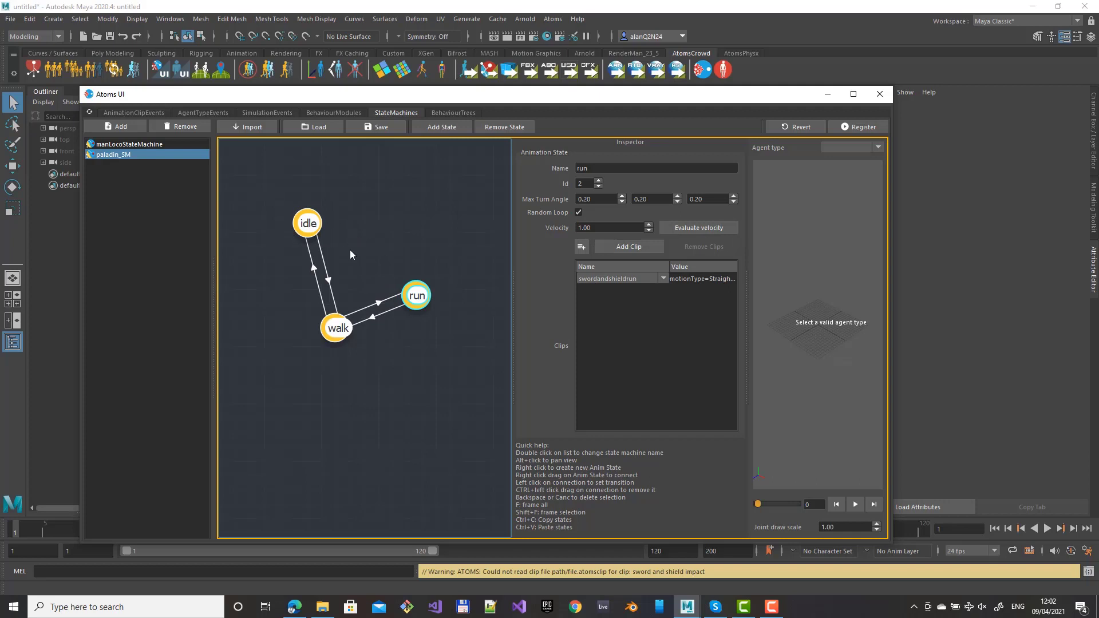
pyautogui.click(856, 130)
# Assign paladin_SM as the state machine of the paladin agent type, register the agent type and close the Atoms UI.
pyautogui.click(202, 113)
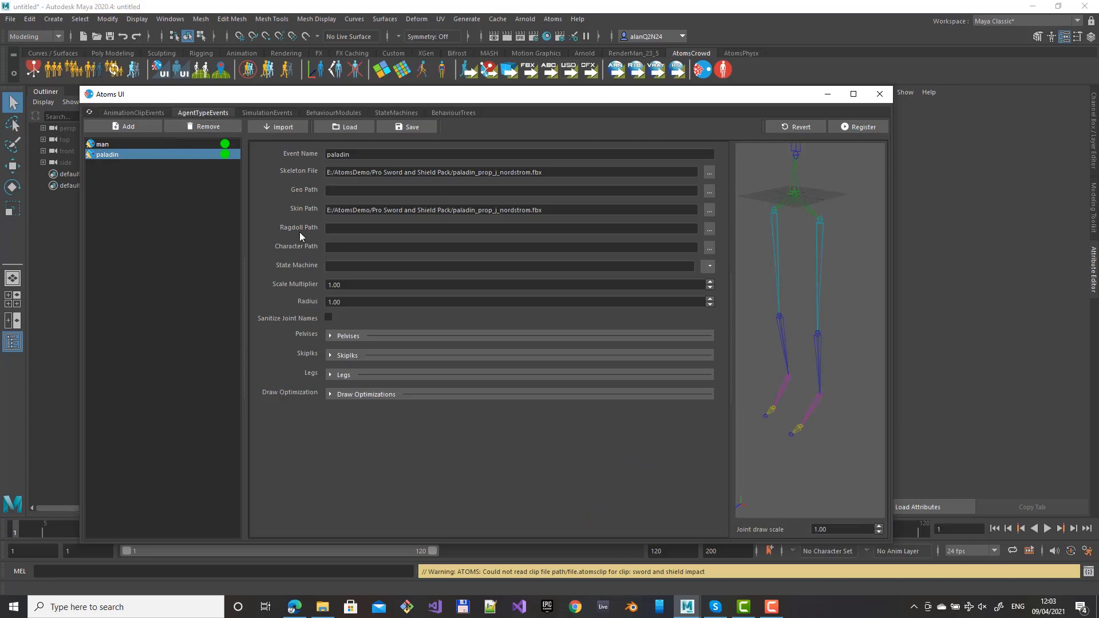
pyautogui.click(710, 266)
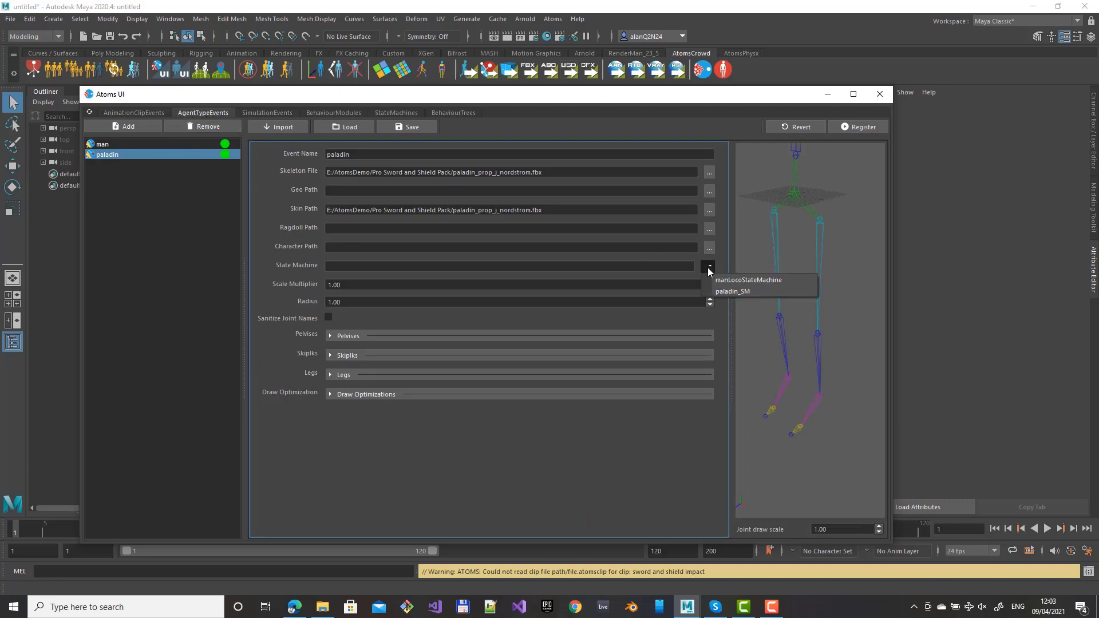
pyautogui.click(724, 291)
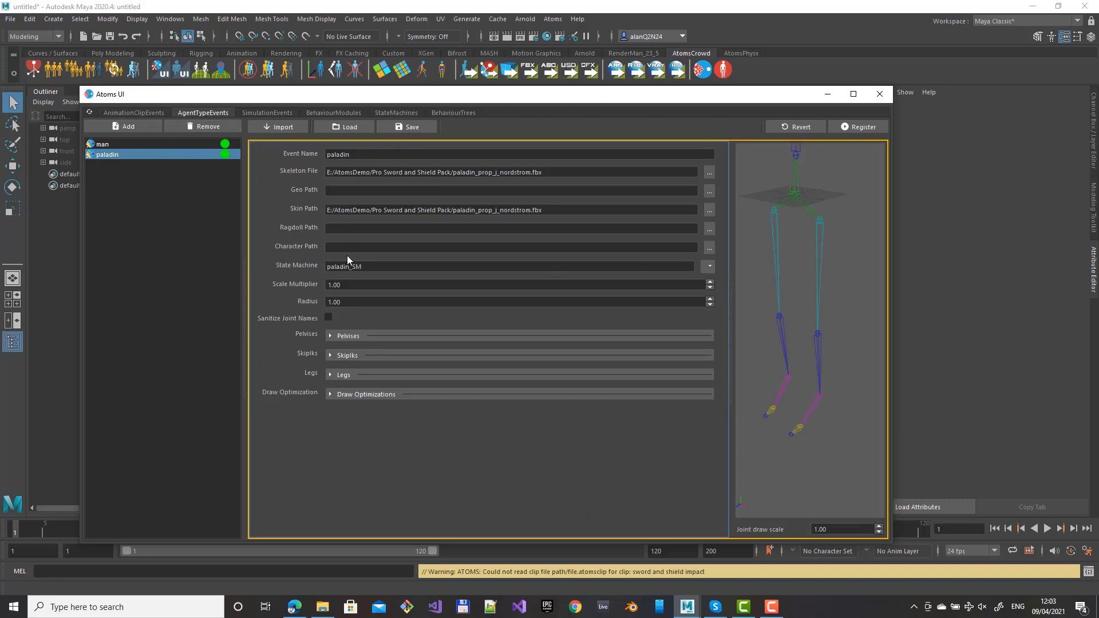
pyautogui.click(856, 128)
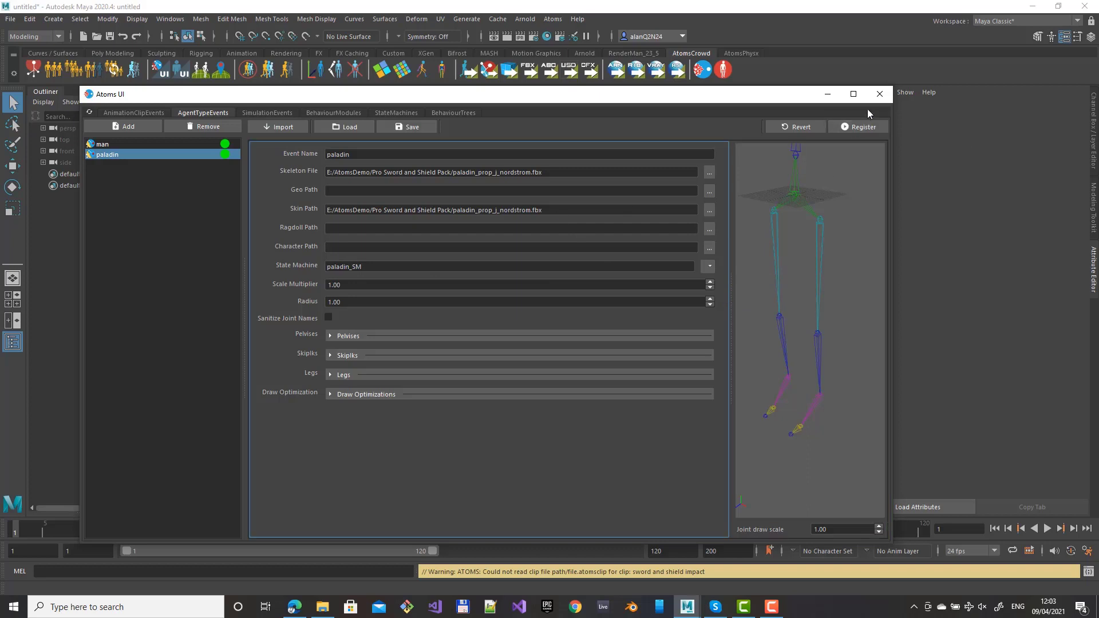
pyautogui.click(880, 94)
# Create an agent group and add the gridLayout and stateMachine behaviour modules to it.
pyautogui.click(553, 19)
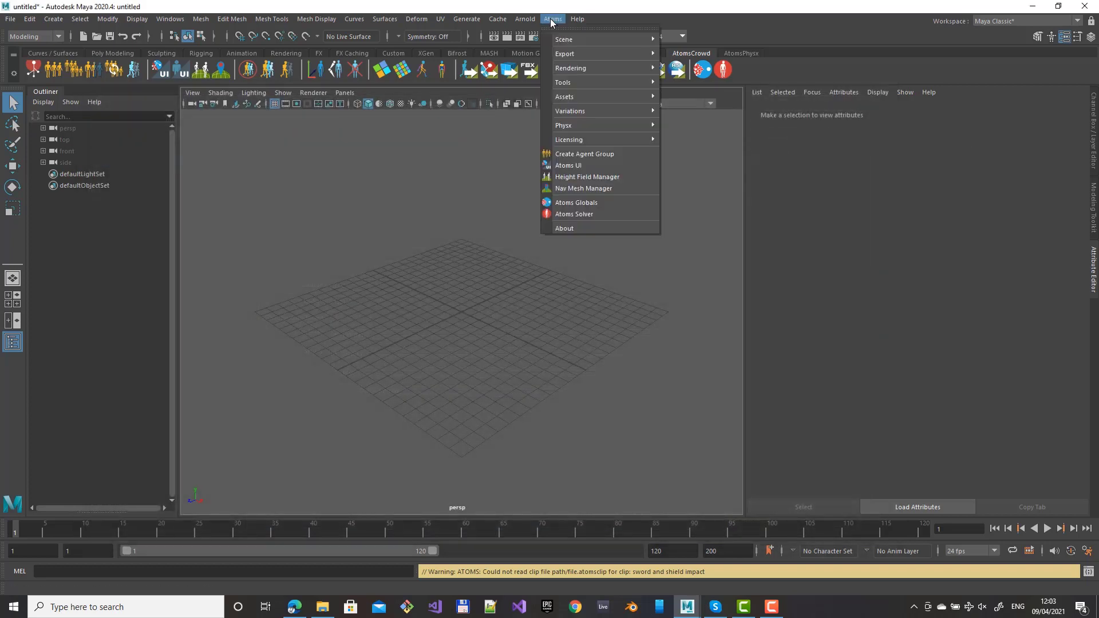
pyautogui.click(578, 154)
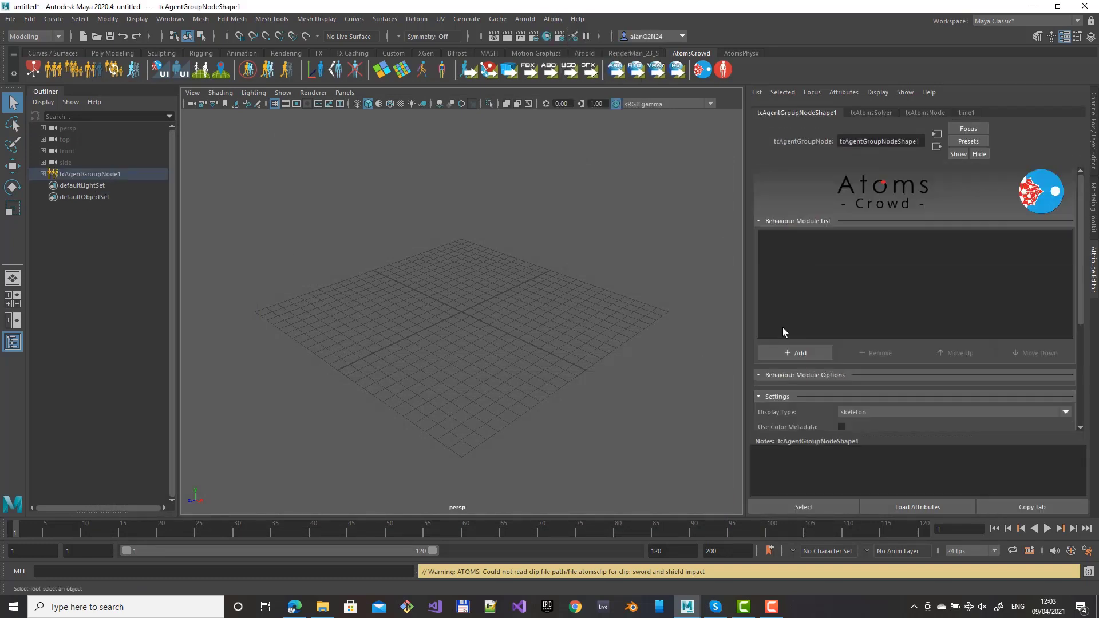
pyautogui.click(786, 352)
pyautogui.moveTo(812, 435)
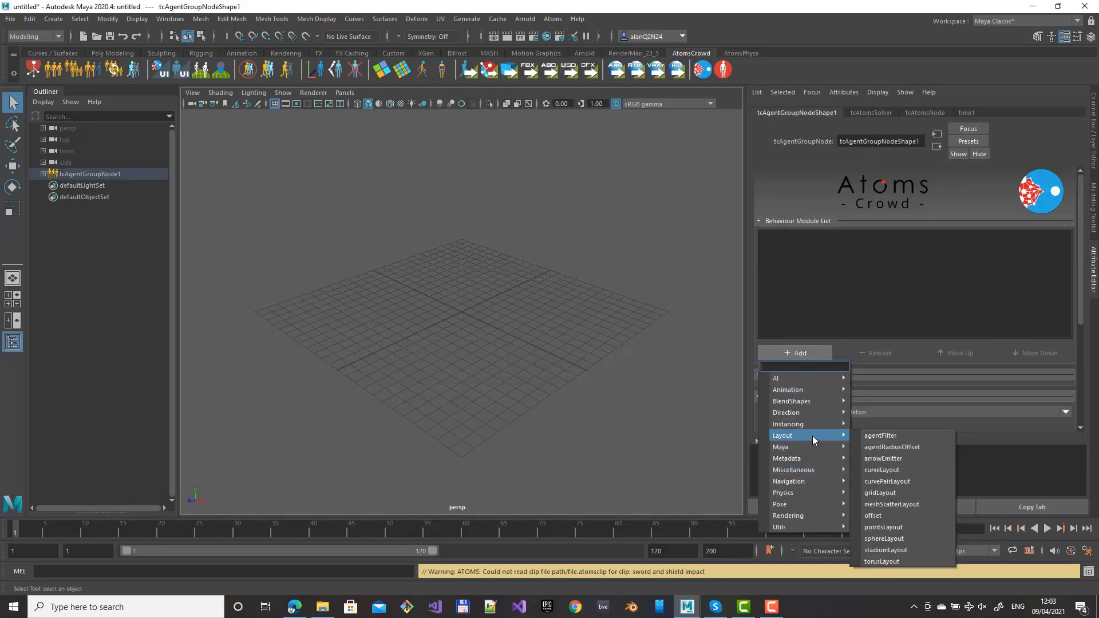
pyautogui.click(881, 493)
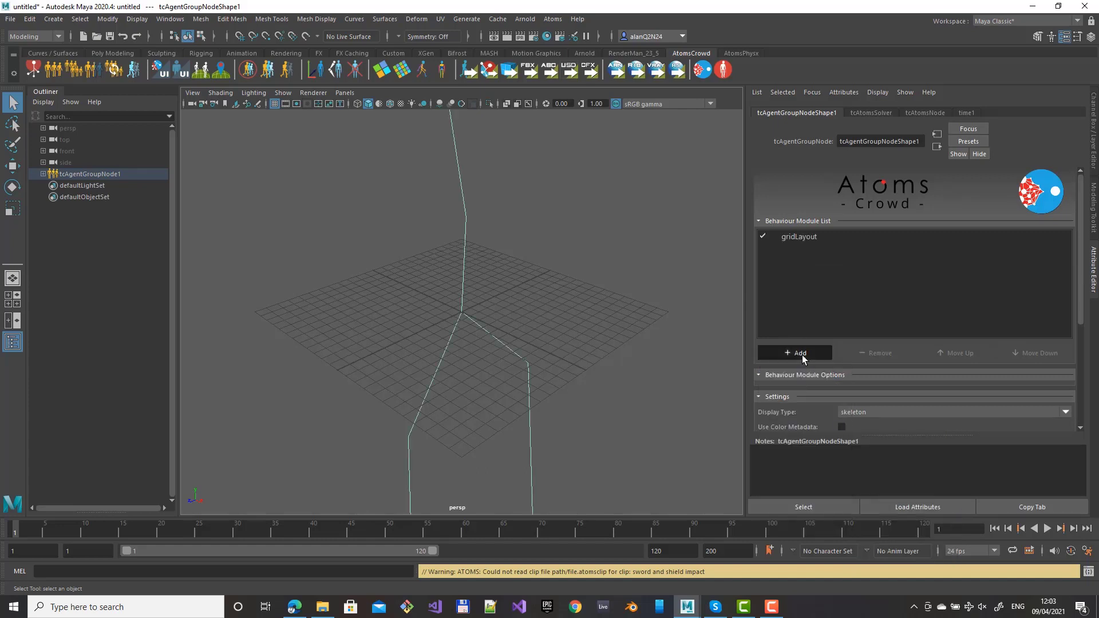
pyautogui.click(801, 354)
pyautogui.moveTo(808, 389)
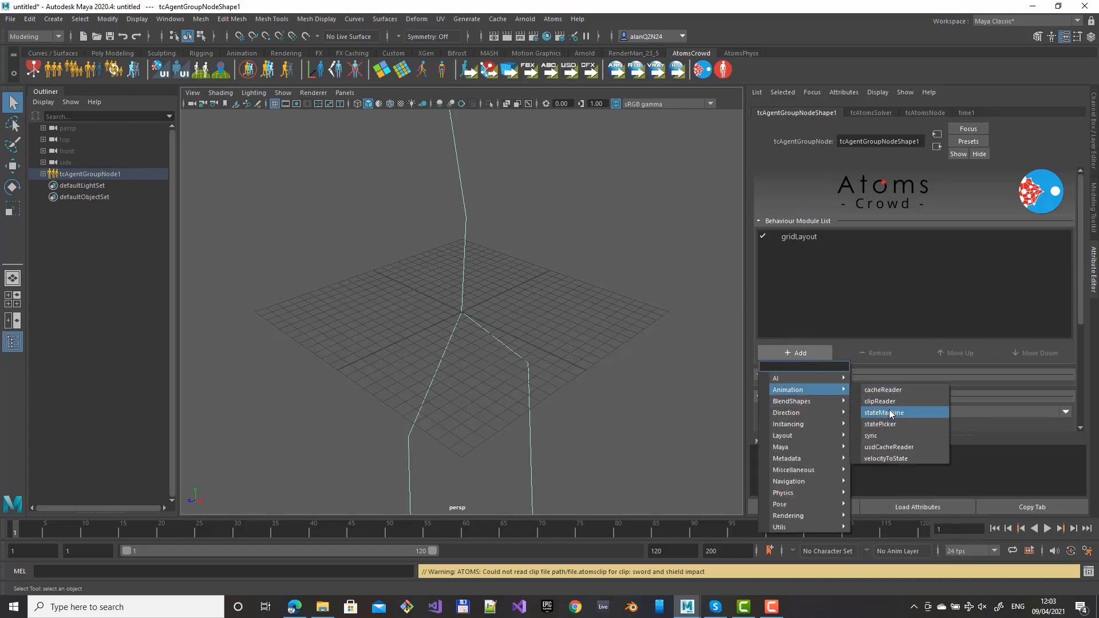
pyautogui.click(885, 412)
# Set the gridLayout module's agent type to paladin.
pyautogui.click(810, 237)
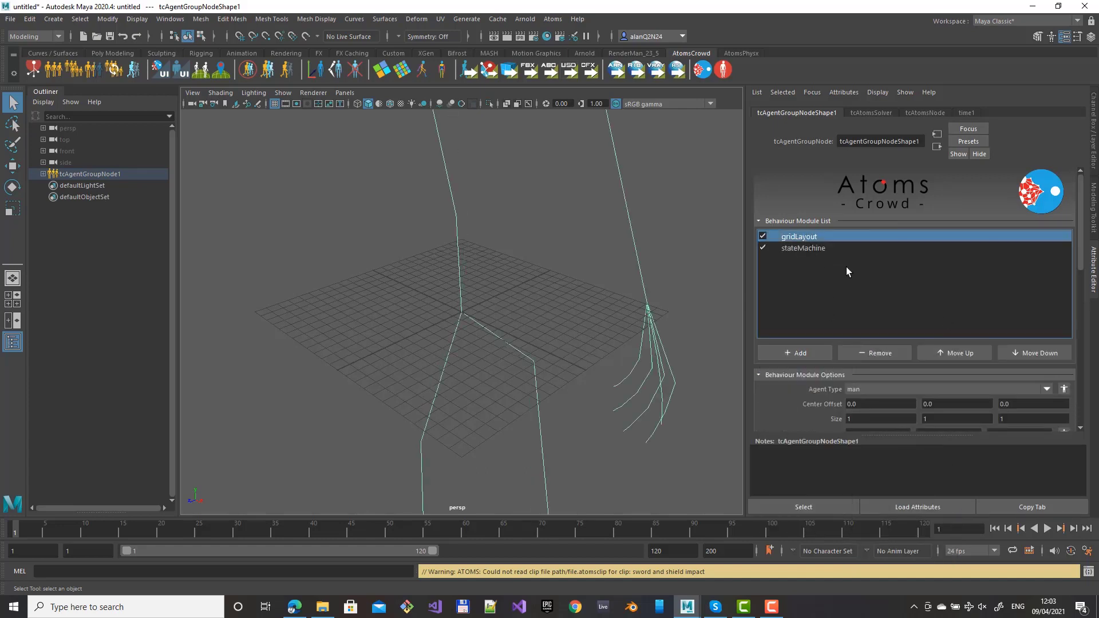
pyautogui.click(1046, 388)
pyautogui.click(918, 414)
# Set the agent group's display type to skin and frame the whole character in the viewport.
pyautogui.scroll(-3, 815, 421)
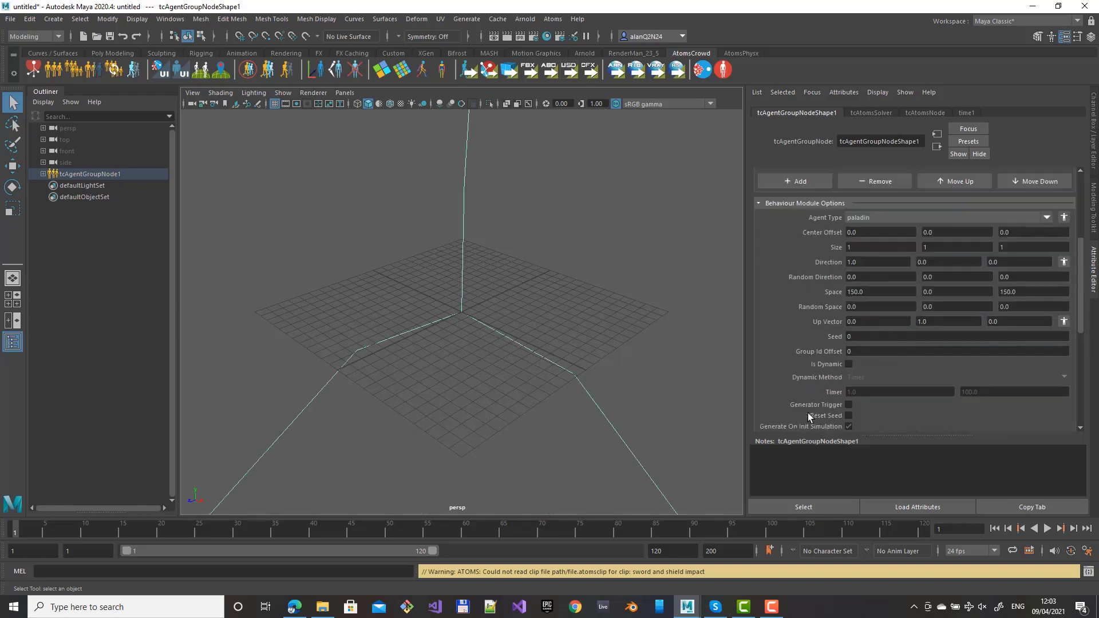
pyautogui.scroll(-3, 809, 410)
pyautogui.click(853, 417)
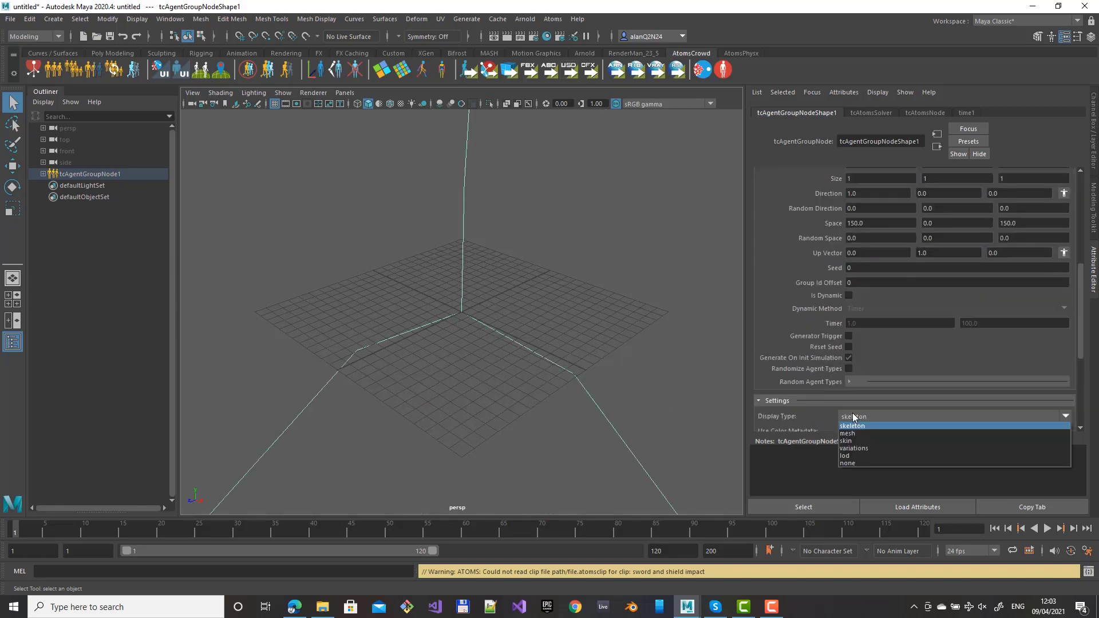
pyautogui.click(847, 441)
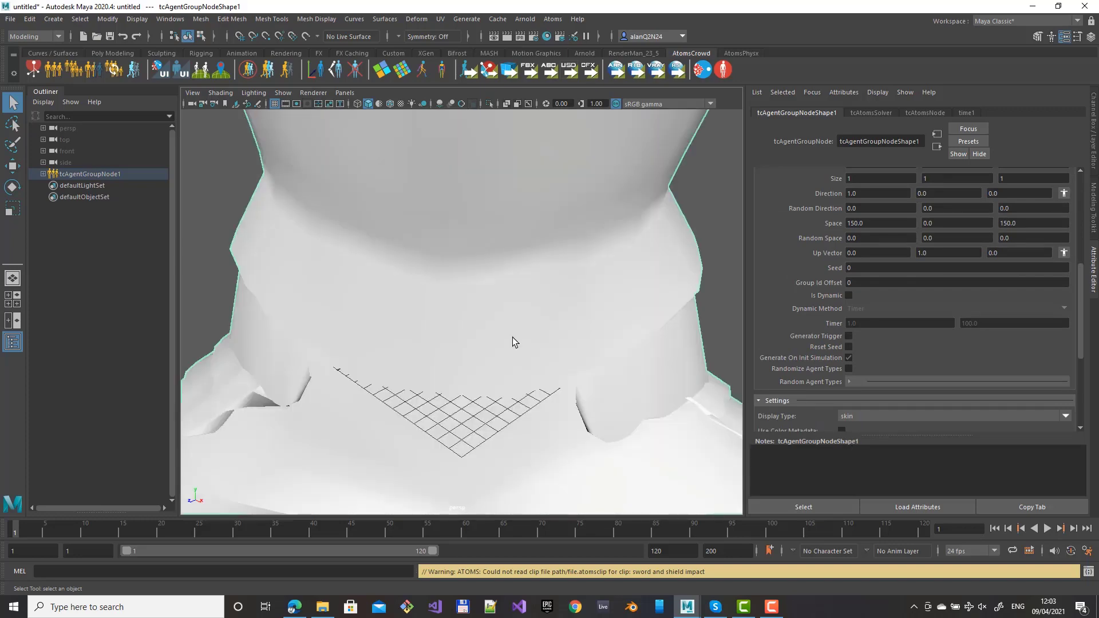
pyautogui.scroll(-10, 513, 338)
pyautogui.scroll(-4, 466, 273)
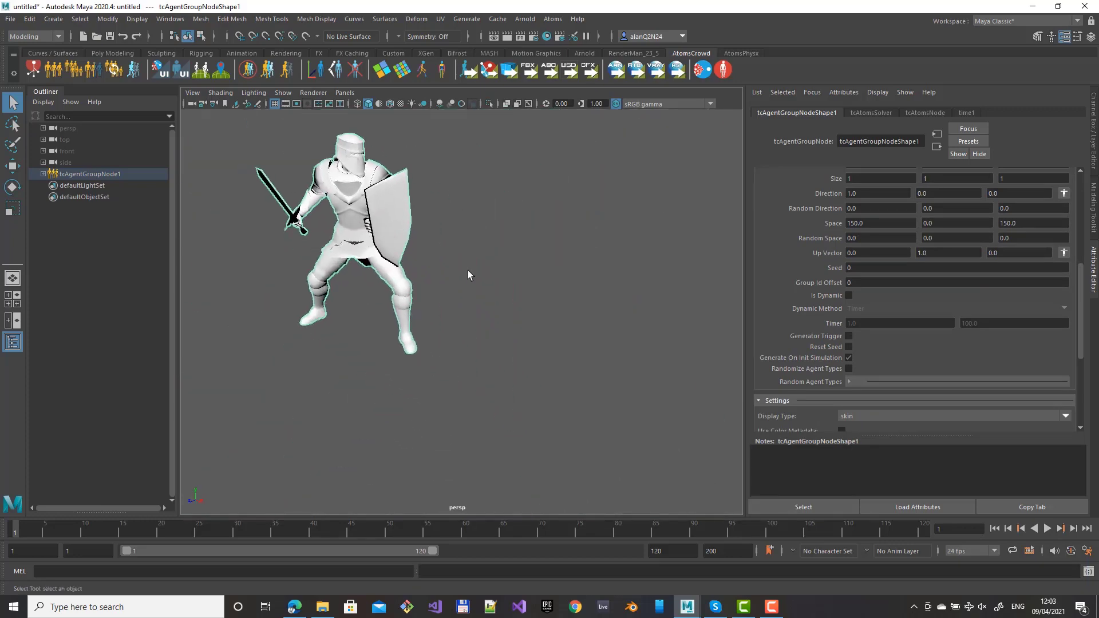
# Play the simulation to preview the paladin's idle animation and return to the first frame.
pyautogui.click(1047, 528)
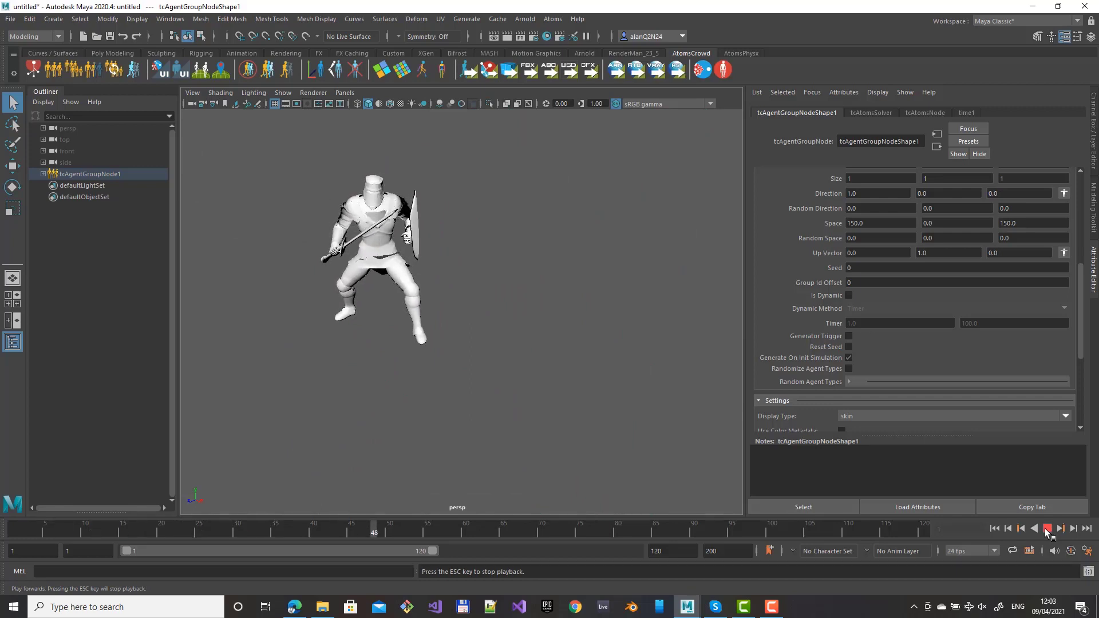
pyautogui.click(1047, 528)
pyautogui.click(996, 530)
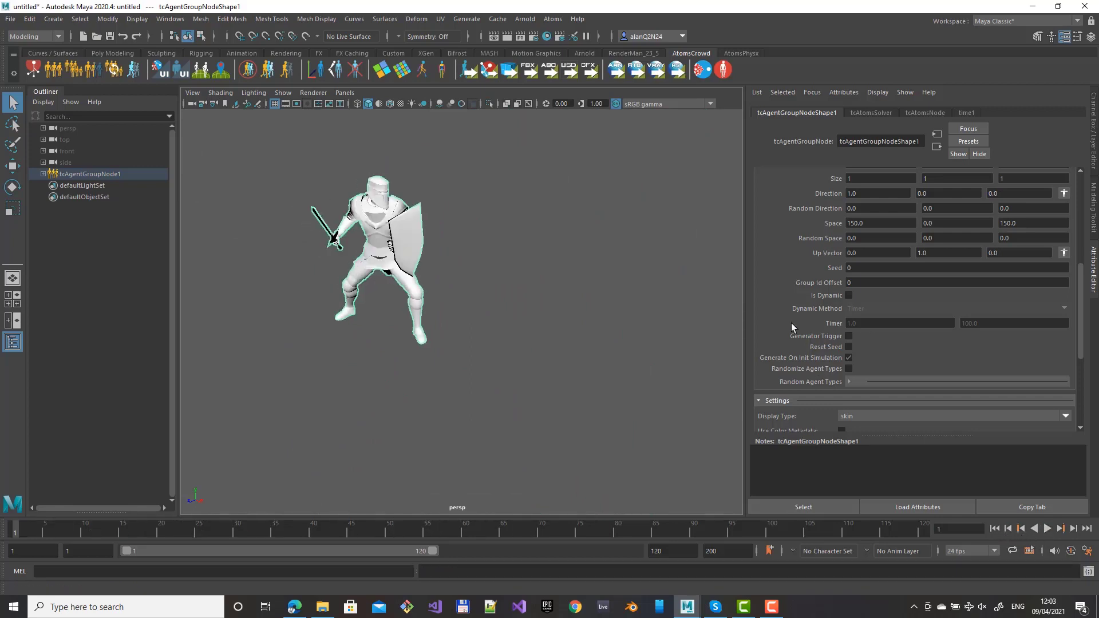
# Set the stateMachine module's state to 1, play the walk animation and return to the first frame.
pyautogui.scroll(5, 822, 276)
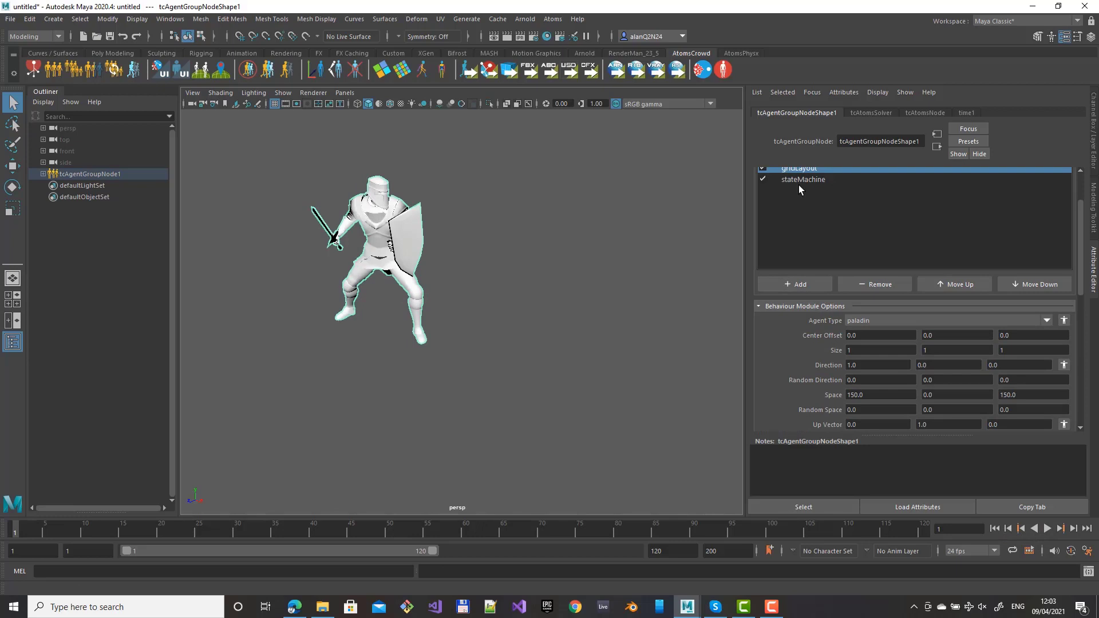
pyautogui.click(801, 179)
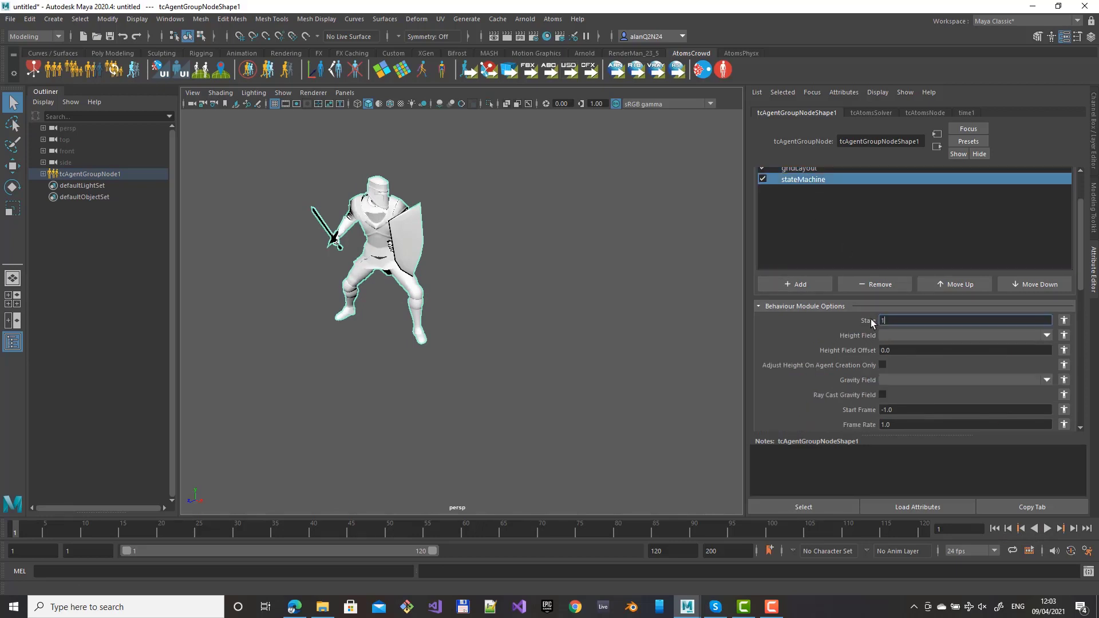
pyautogui.click(1046, 528)
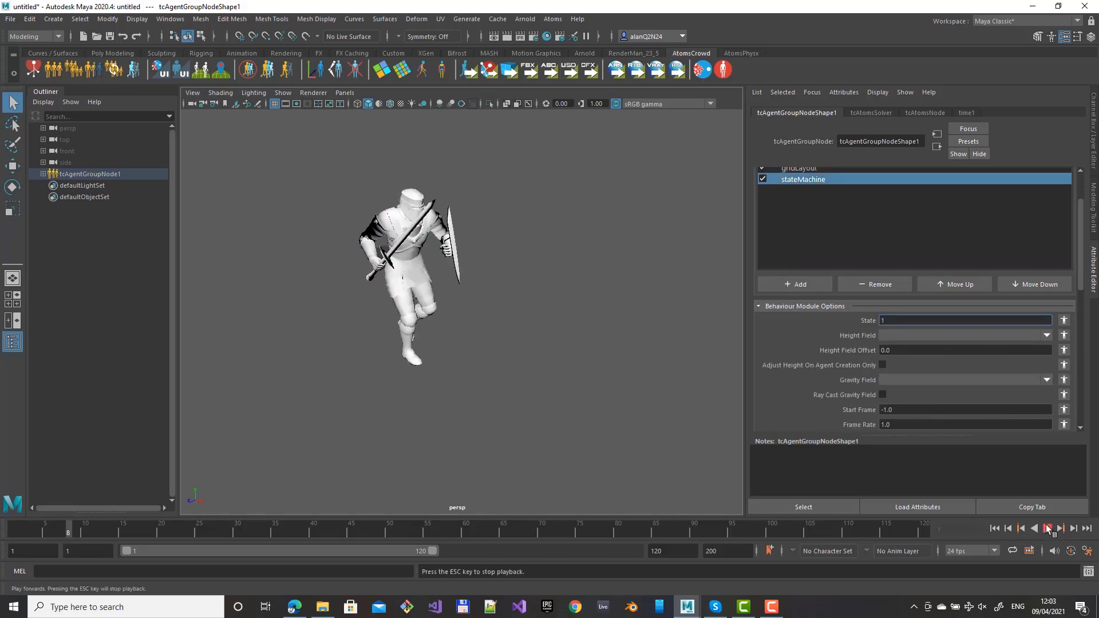
pyautogui.click(1047, 529)
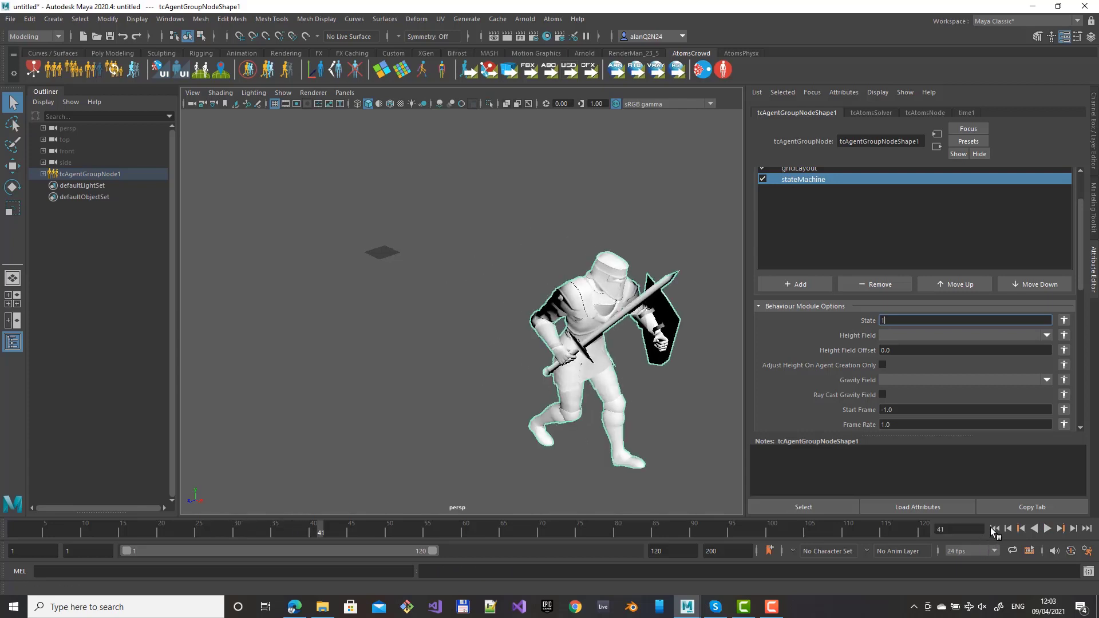
pyautogui.click(993, 528)
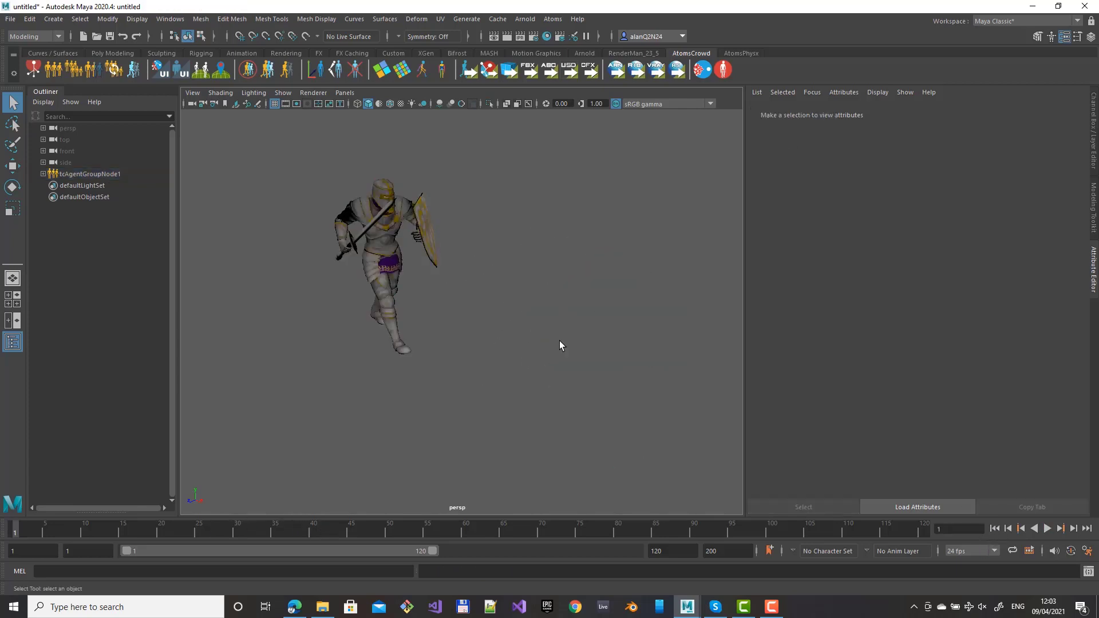
# Turn on textured shading in the viewport and set the agent group's stateMachine state to 2.
pyautogui.press('6')
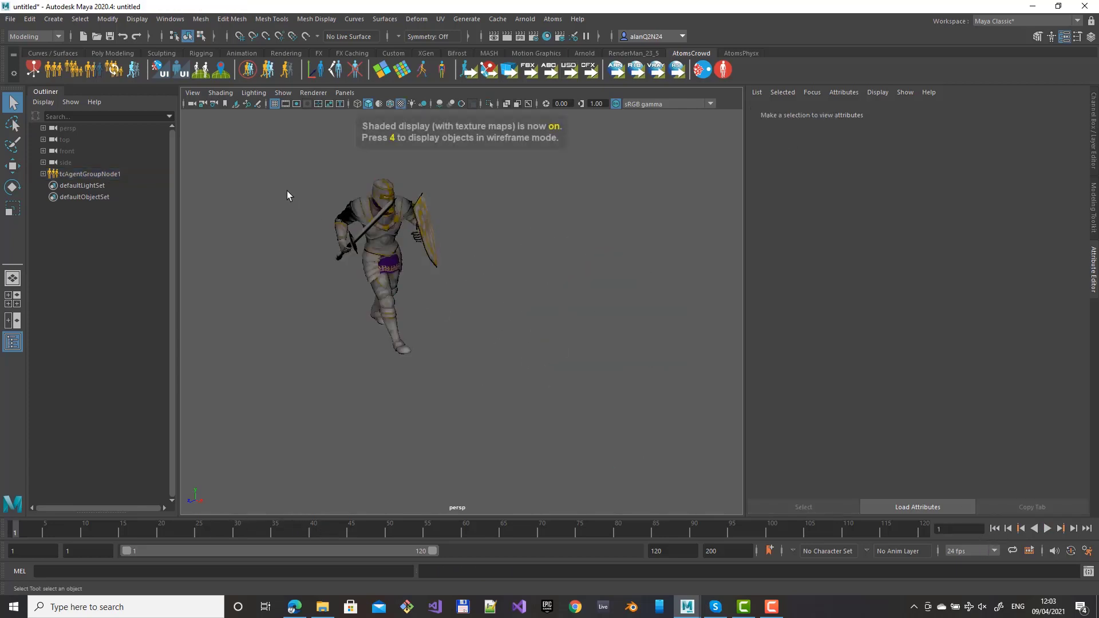
pyautogui.moveTo(287, 191); pyautogui.dragTo(466, 371)
pyautogui.doubleClick(887, 320)
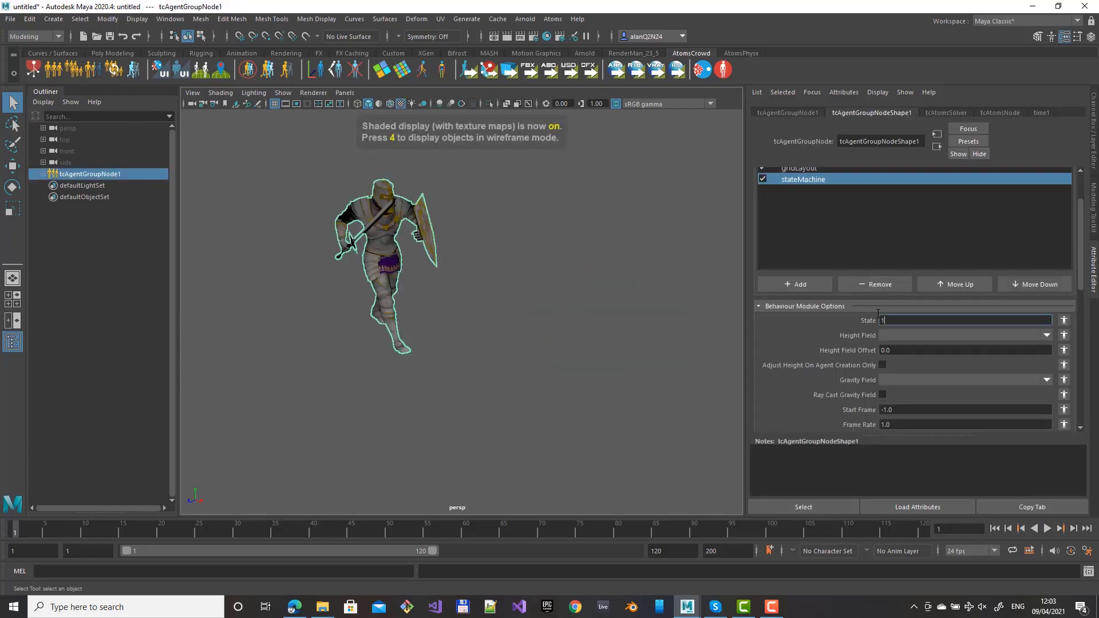
pyautogui.write('2')
pyautogui.press('Return')
# Play the simulation to preview the paladin's run animation and return to the first frame.
pyautogui.click(1046, 528)
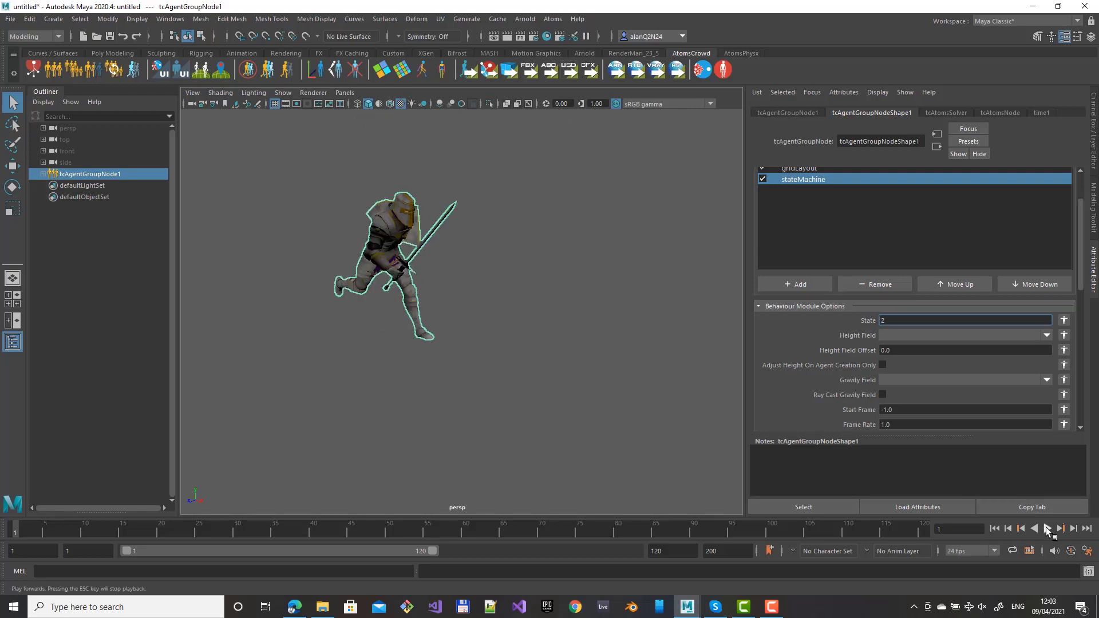
pyautogui.click(1046, 527)
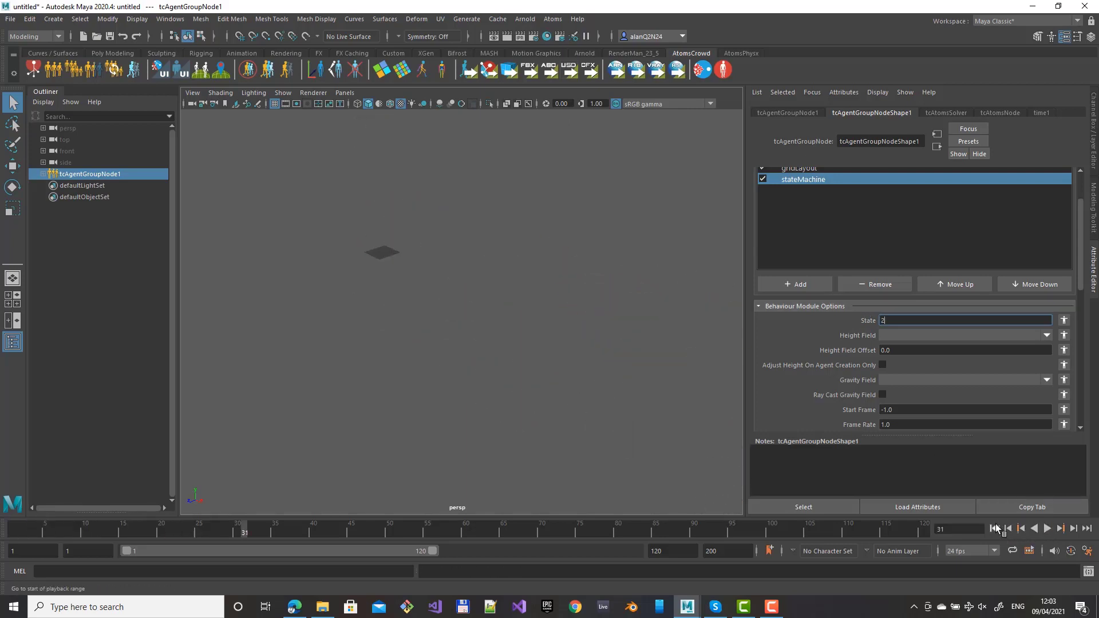
pyautogui.click(994, 527)
pyautogui.keyDown('alt'); pyautogui.moveTo(442, 355); pyautogui.dragTo(458, 338); pyautogui.keyUp('alt')
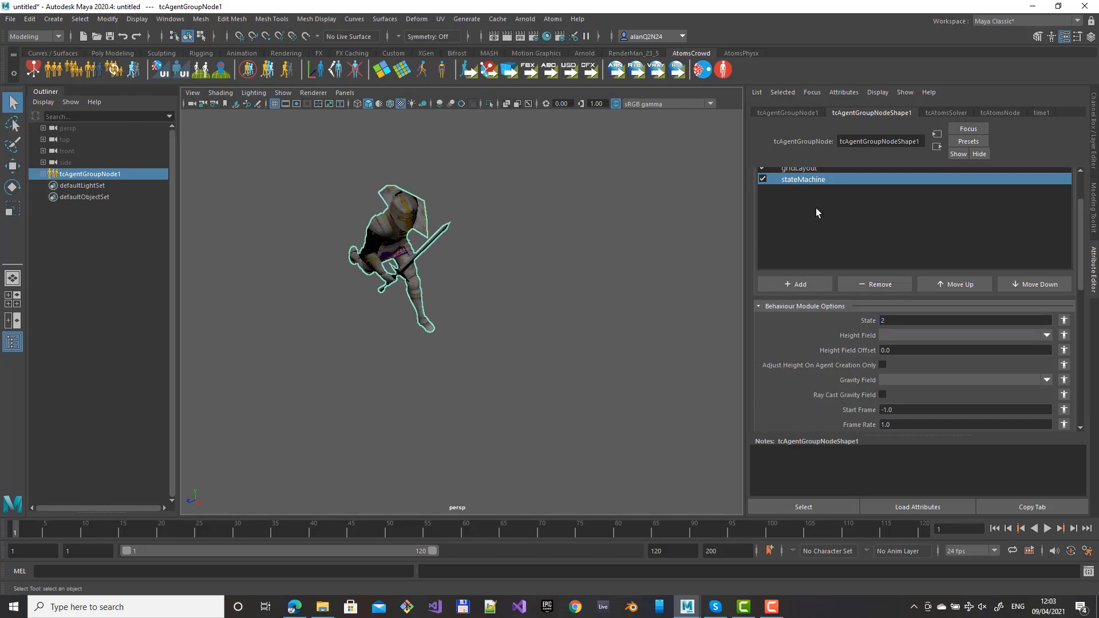
# Disable the stateMachine module and add a clipReader behaviour module to the agent group.
pyautogui.scroll(2, 815, 208)
pyautogui.click(763, 216)
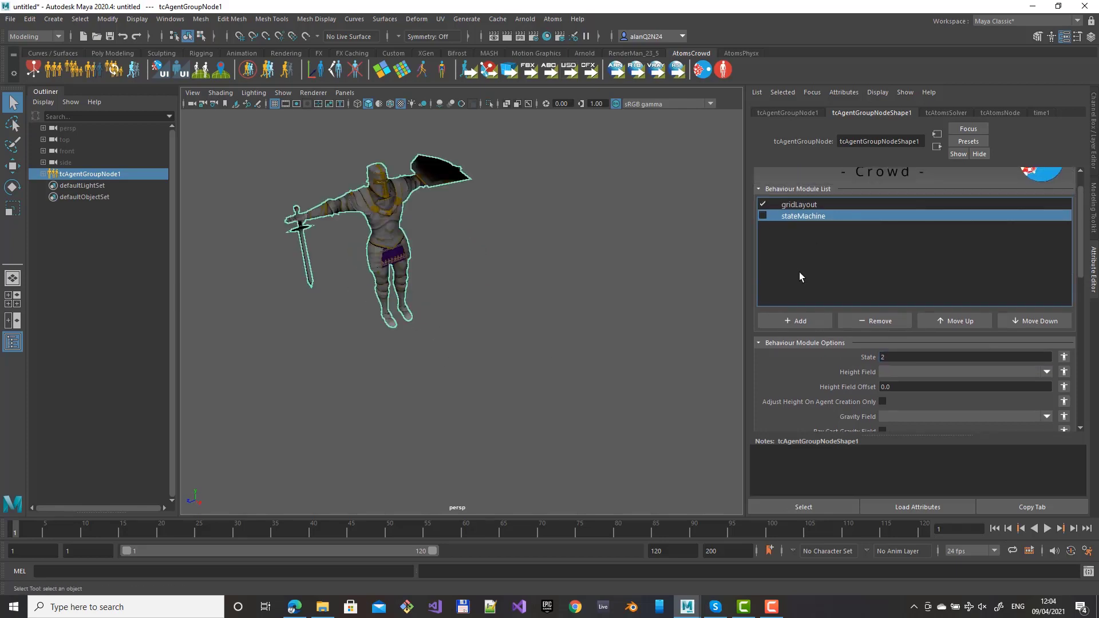
pyautogui.click(806, 320)
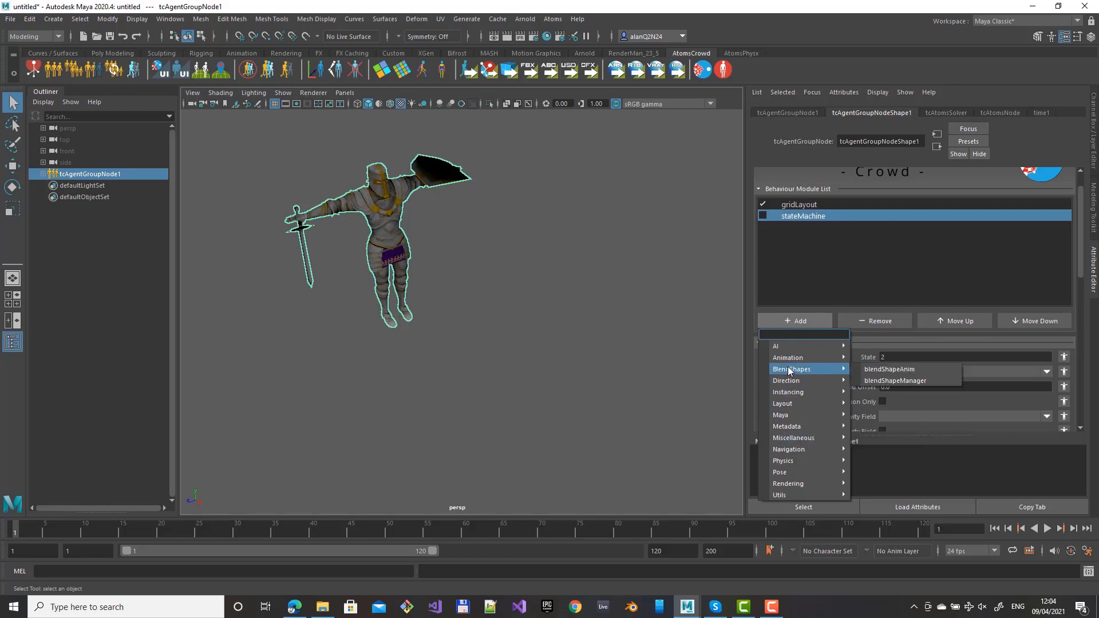
pyautogui.moveTo(798, 358)
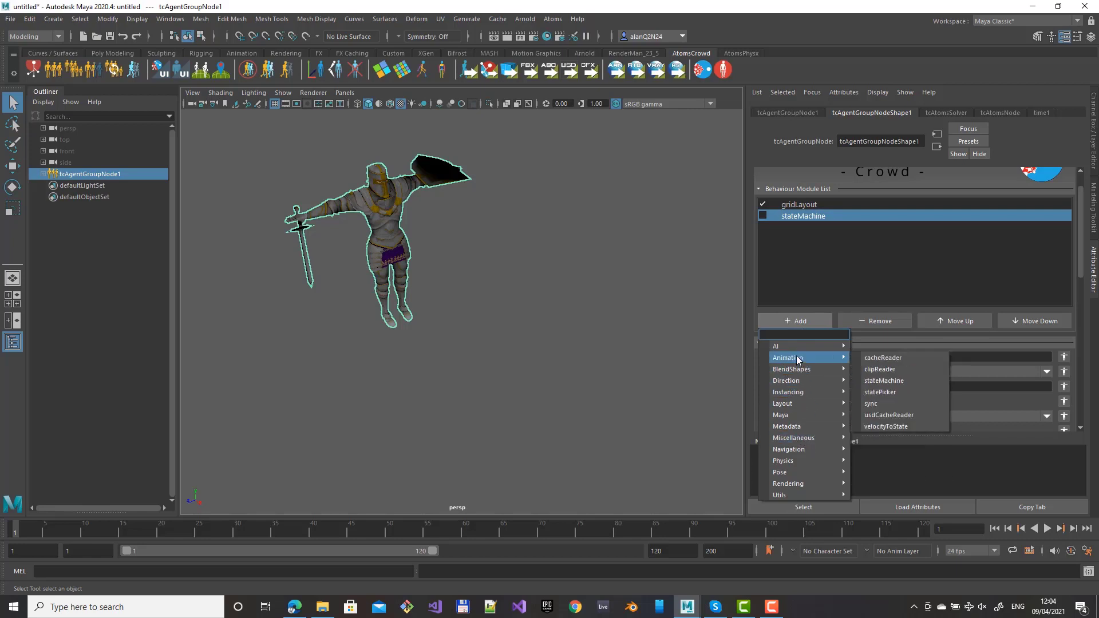
pyautogui.click(893, 369)
pyautogui.click(804, 226)
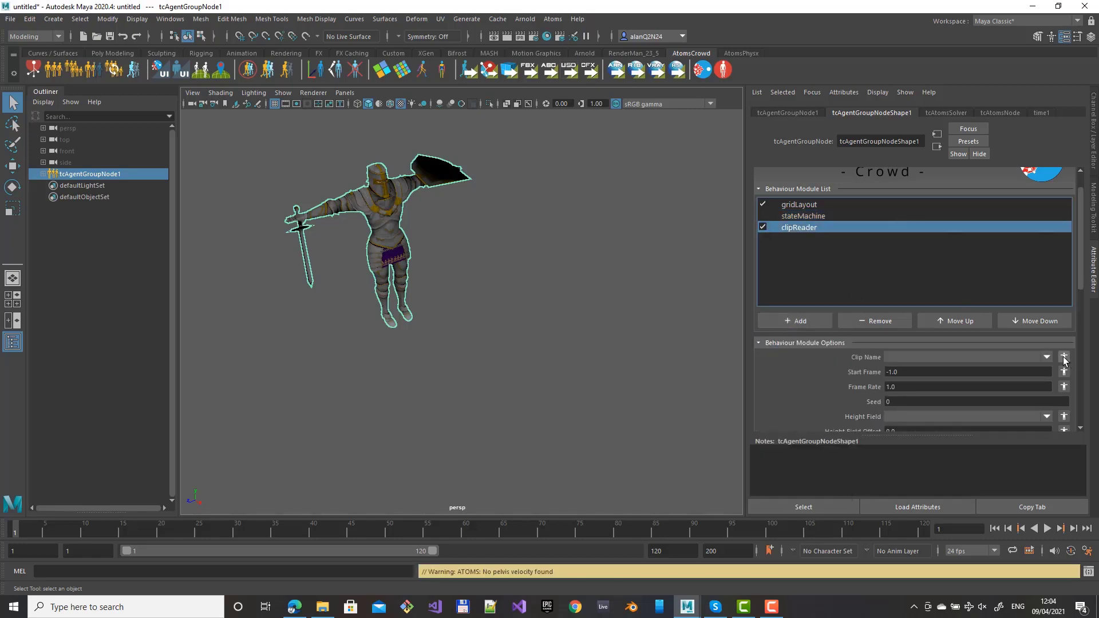
# Set the clipReader's clip to swordandshieldslash, play the simulation and return to the first frame.
pyautogui.click(1045, 358)
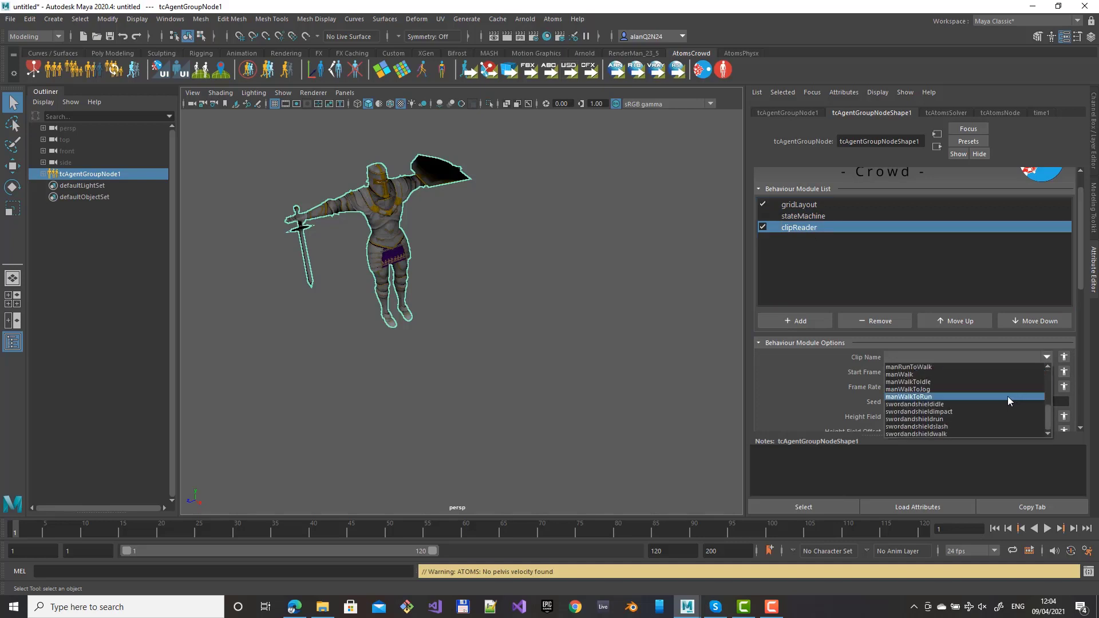
pyautogui.click(947, 426)
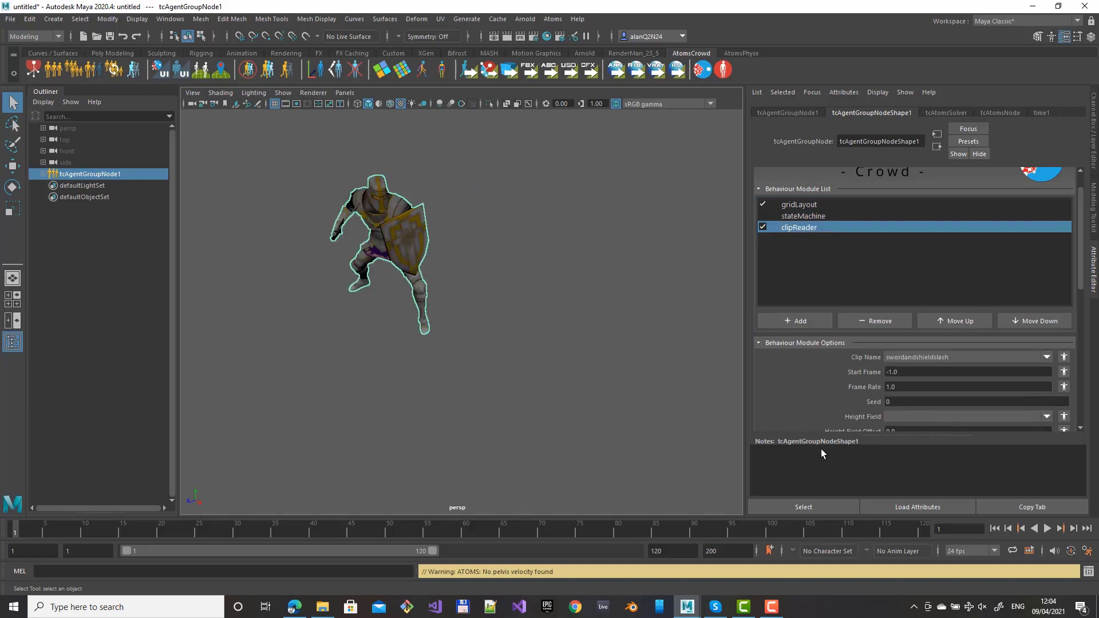
pyautogui.click(1051, 527)
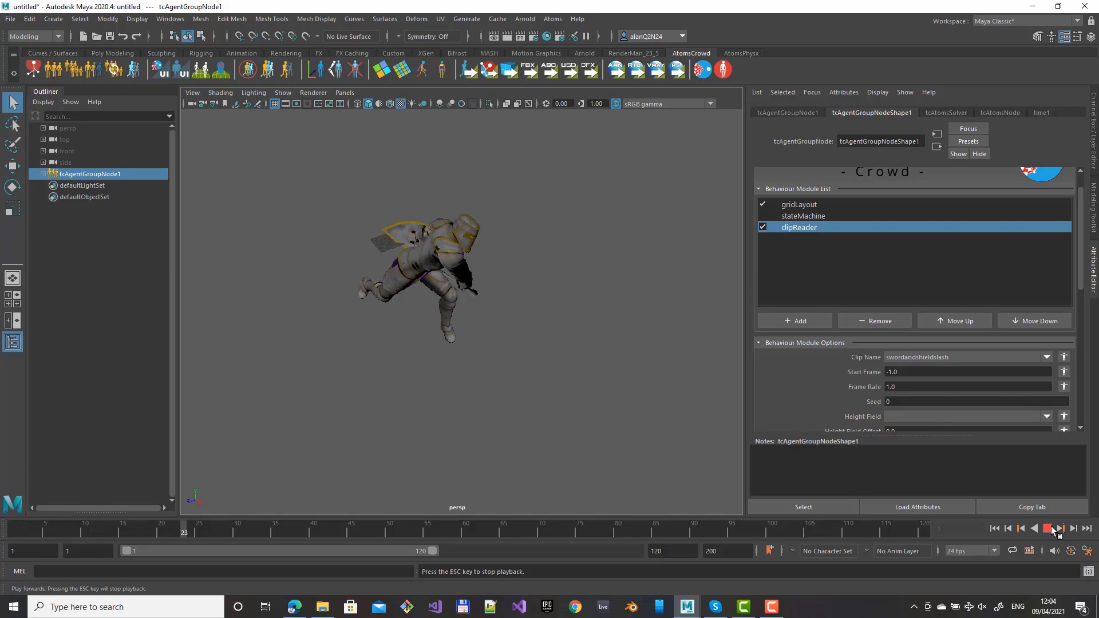
pyautogui.click(1047, 527)
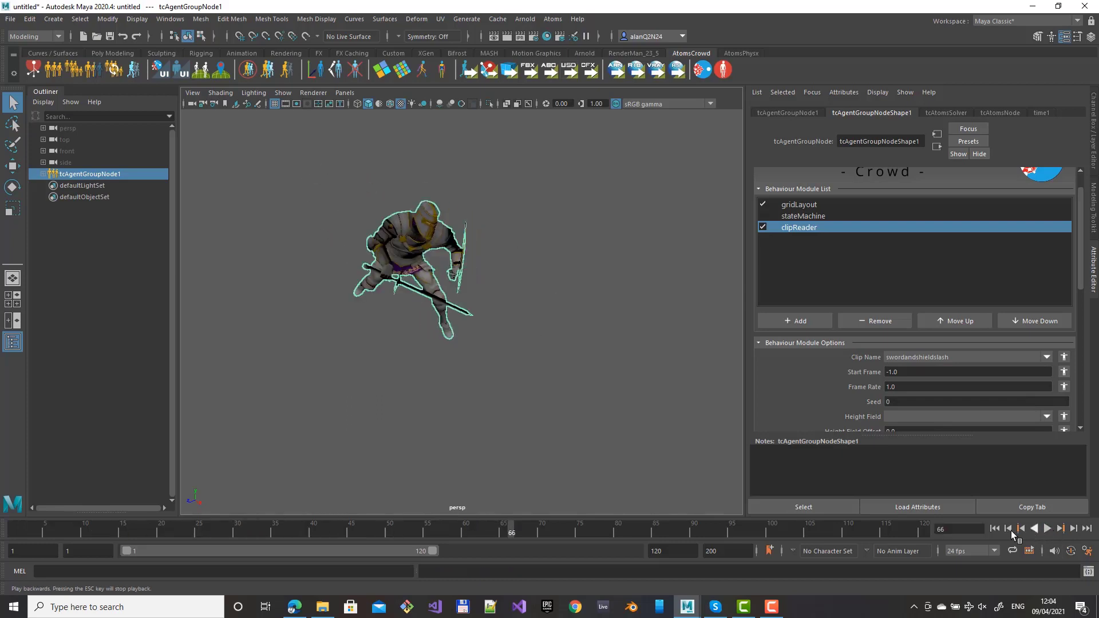
pyautogui.click(995, 529)
# Set the clipReader's clip to swordandshieldimpact, play the simulation and return to the first frame.
pyautogui.click(1045, 357)
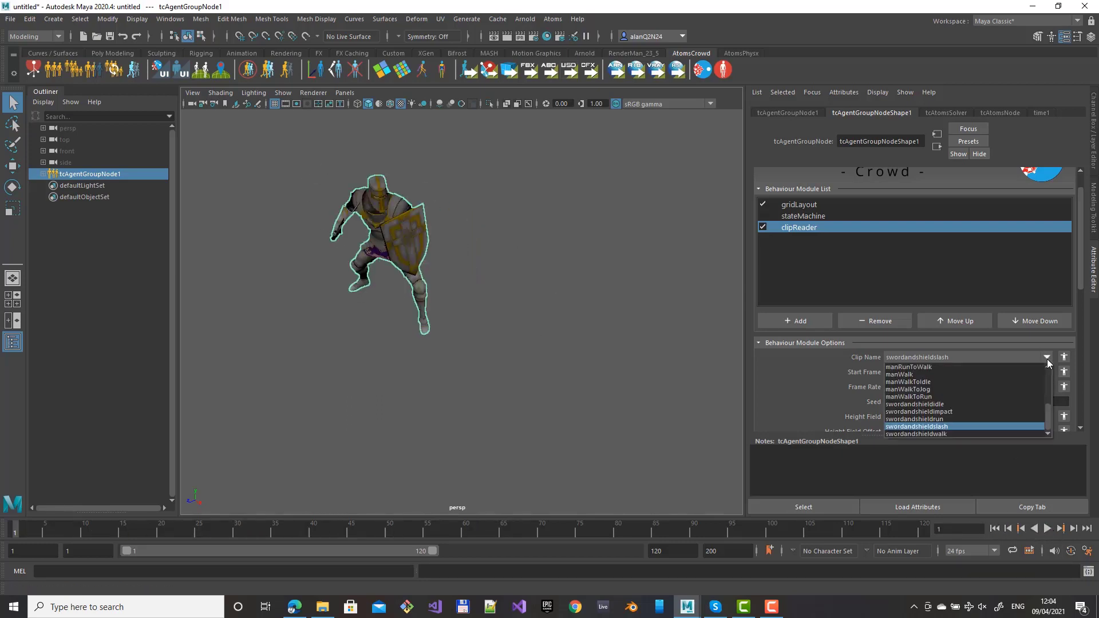
pyautogui.click(938, 412)
pyautogui.click(1047, 528)
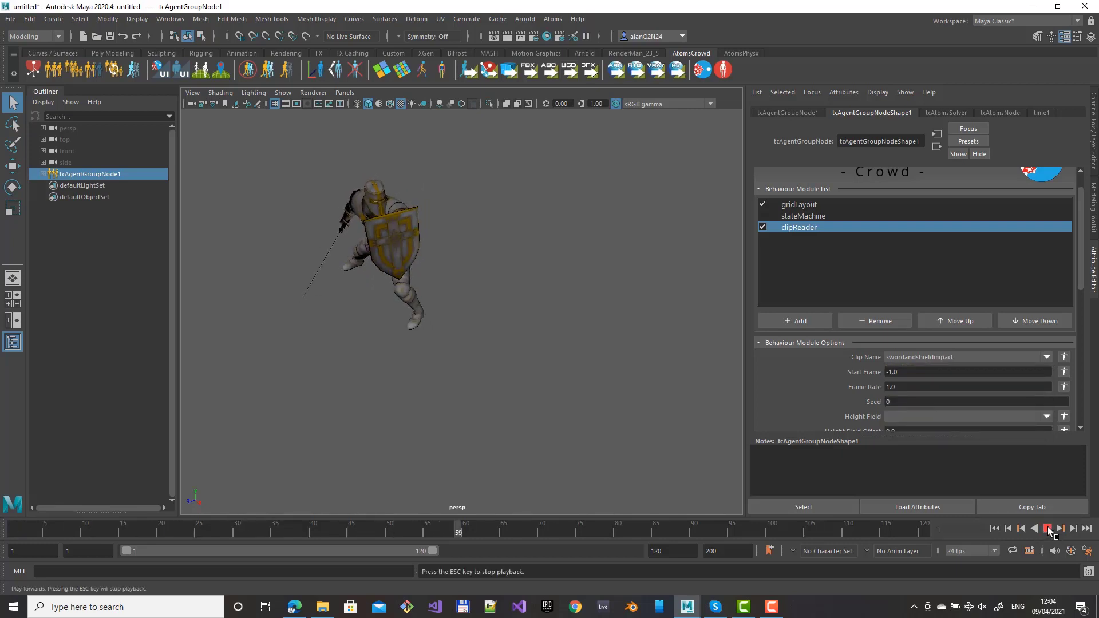
pyautogui.click(1048, 528)
pyautogui.click(994, 528)
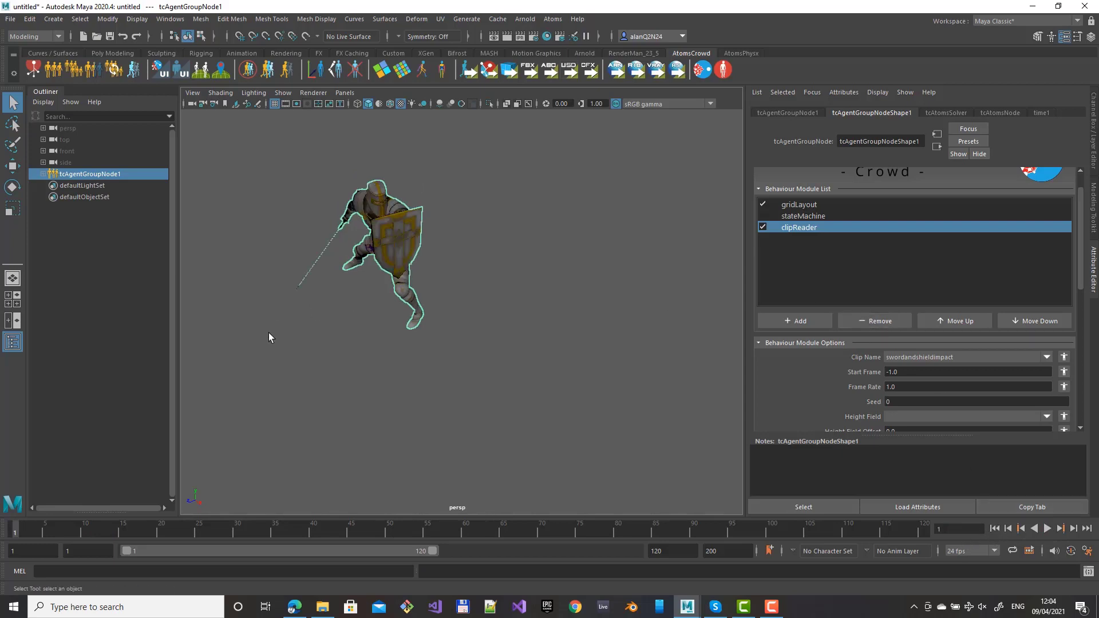